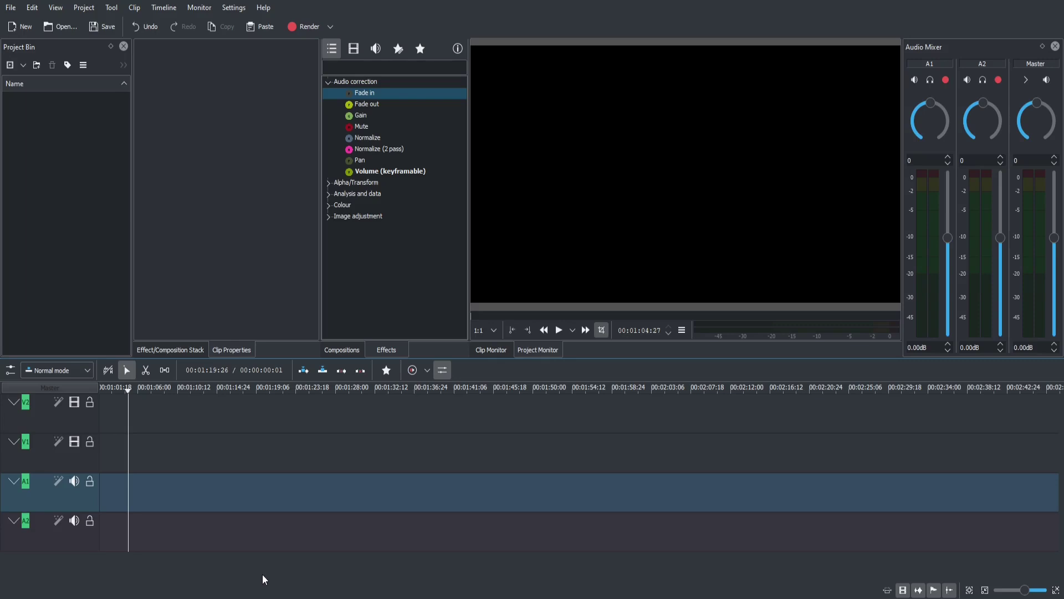
- Widen the project bin and import GetWreckedByTsunami.mp4 from the GAMEPLAY folder into it
drag(320, 175, 358, 176)
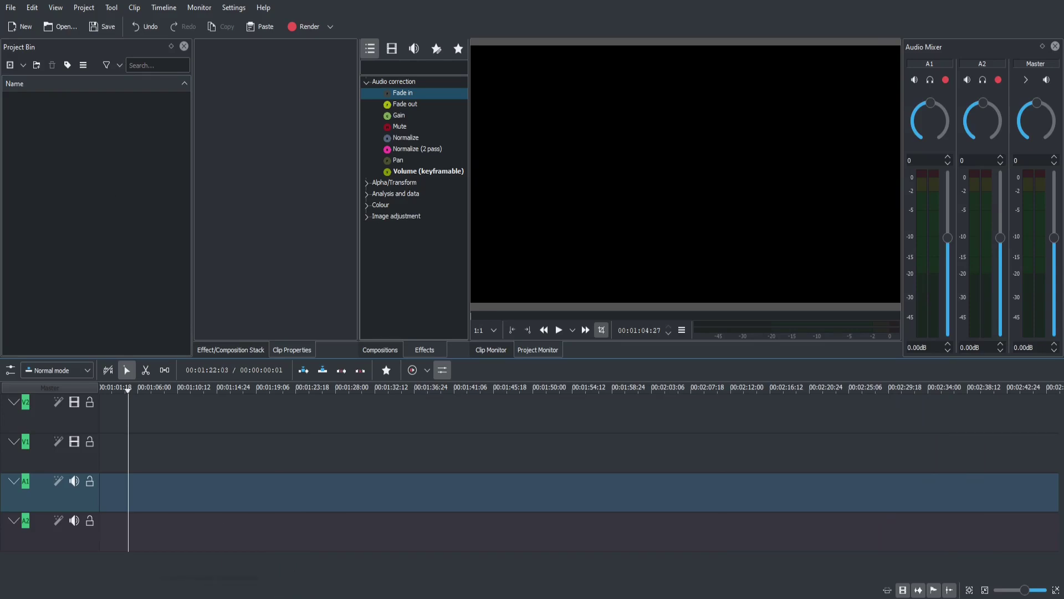
click(279, 591)
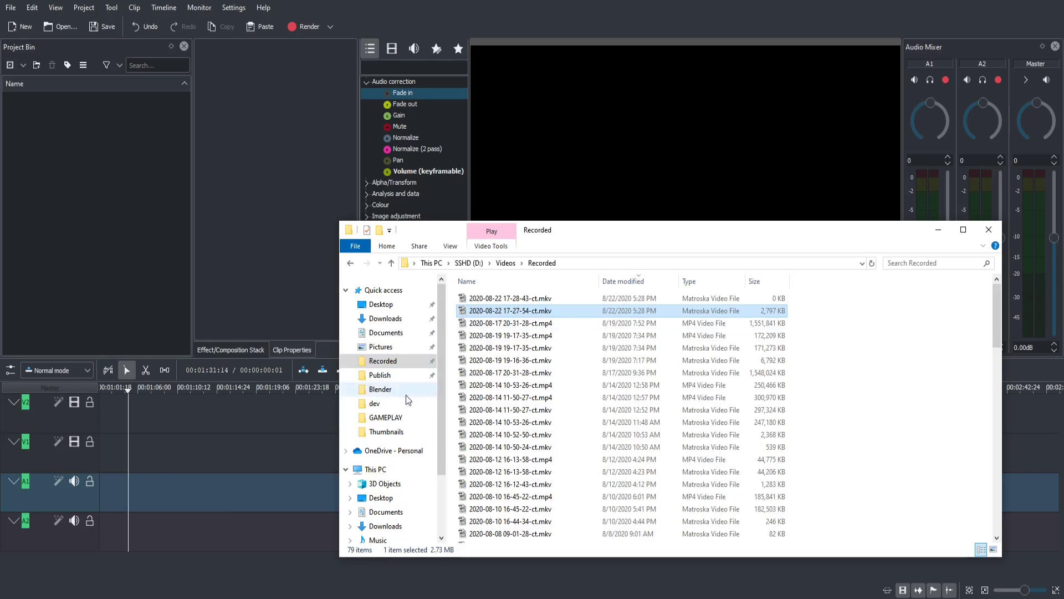
click(397, 420)
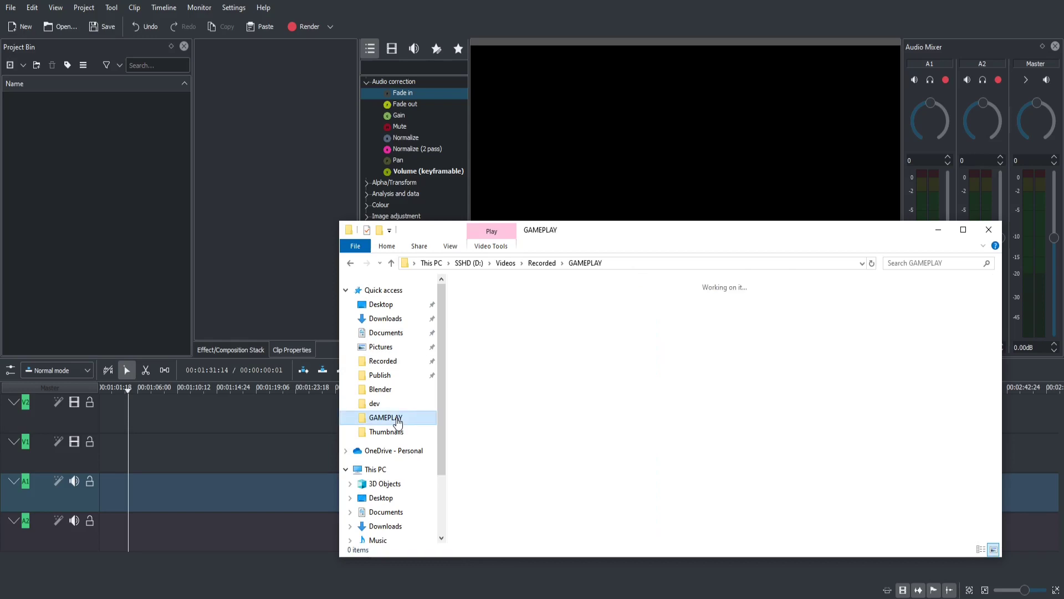
click(913, 439)
drag(907, 441, 129, 215)
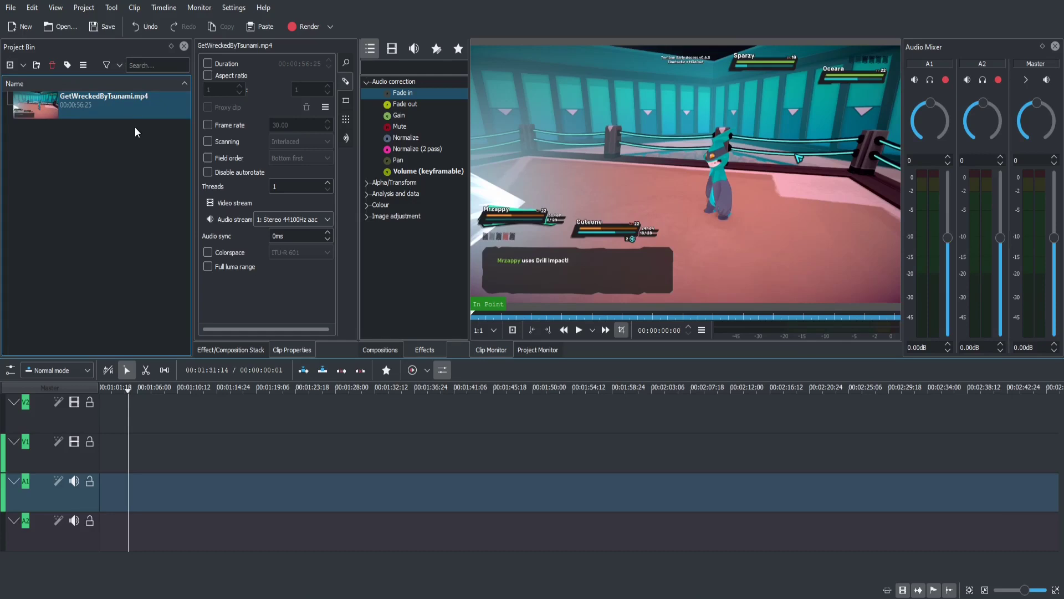
- Play the first few seconds of the imported clip in the clip monitor and stop playback
click(126, 104)
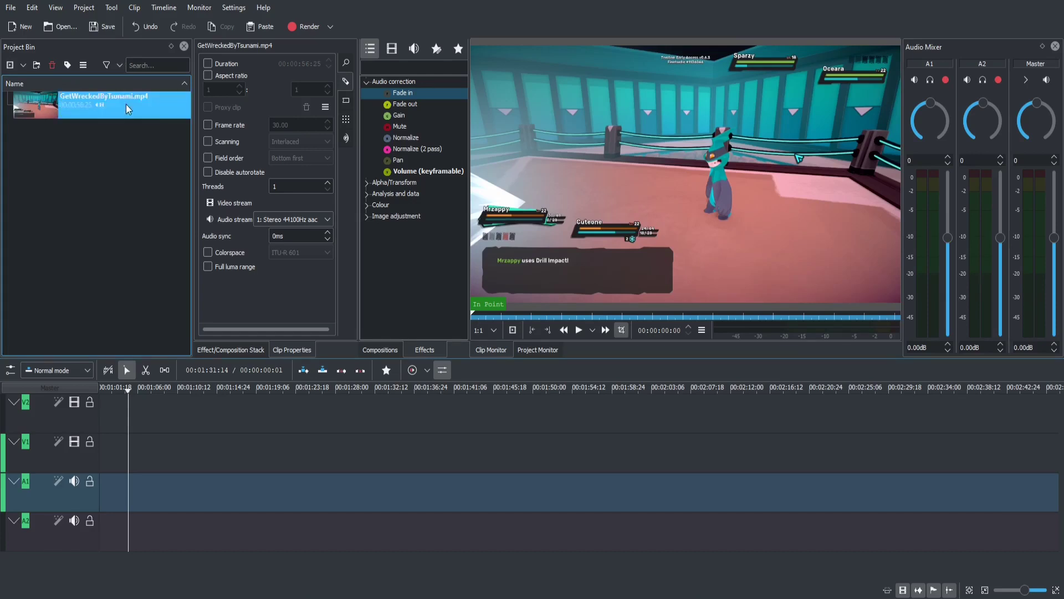
click(580, 331)
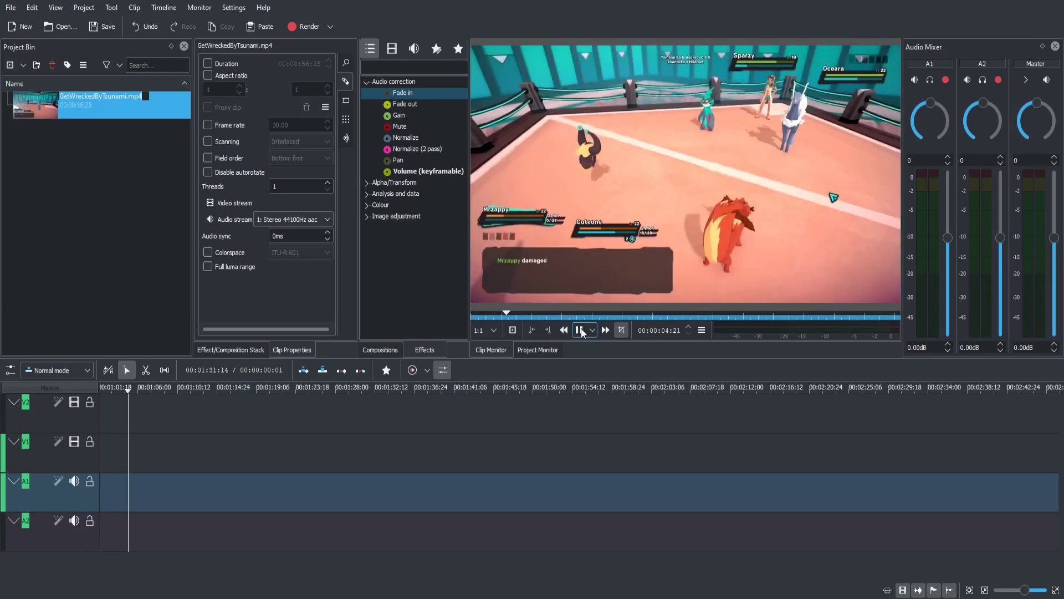
click(580, 331)
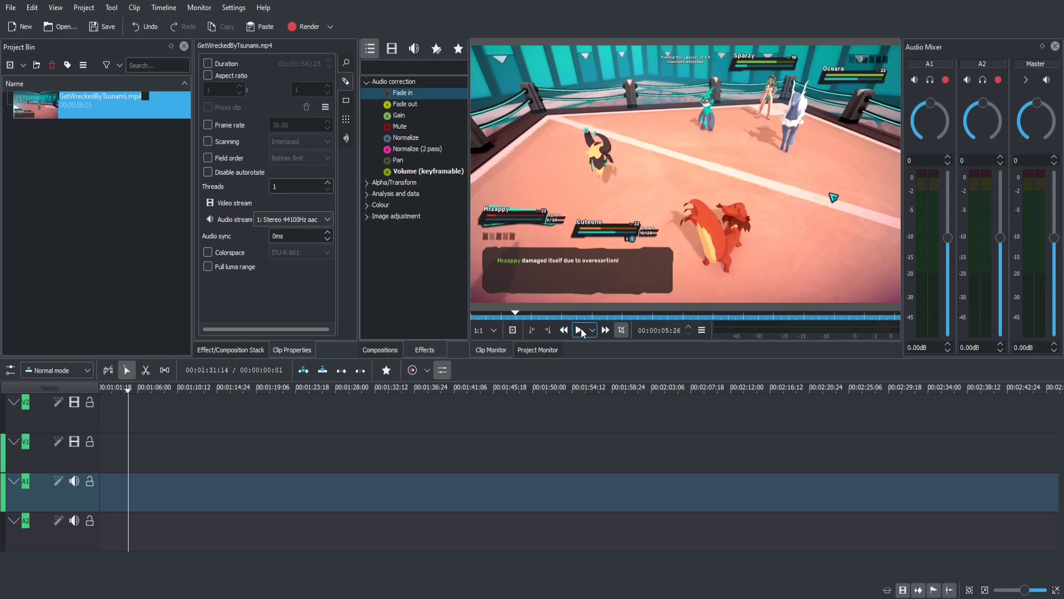
- Review the clip's properties and set its audio stream to "2: Stereo 44100Hz aac"
click(43, 118)
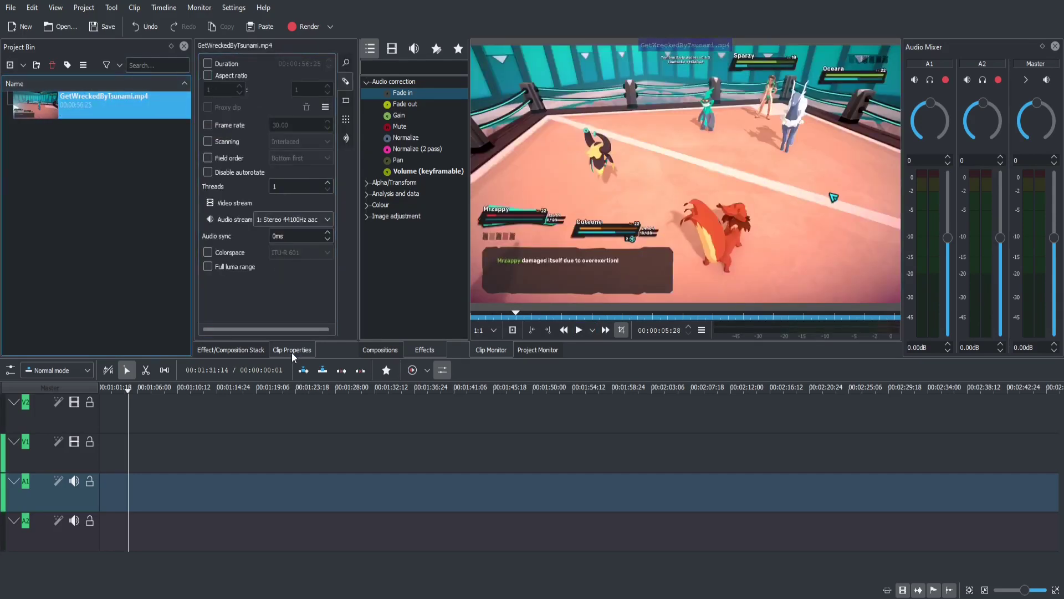
click(259, 351)
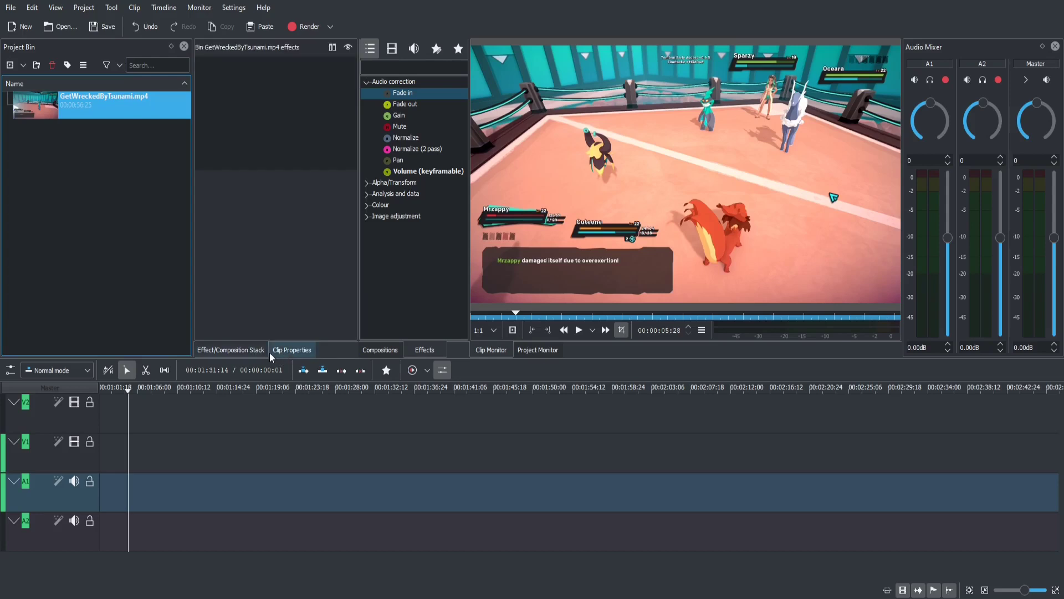
click(285, 350)
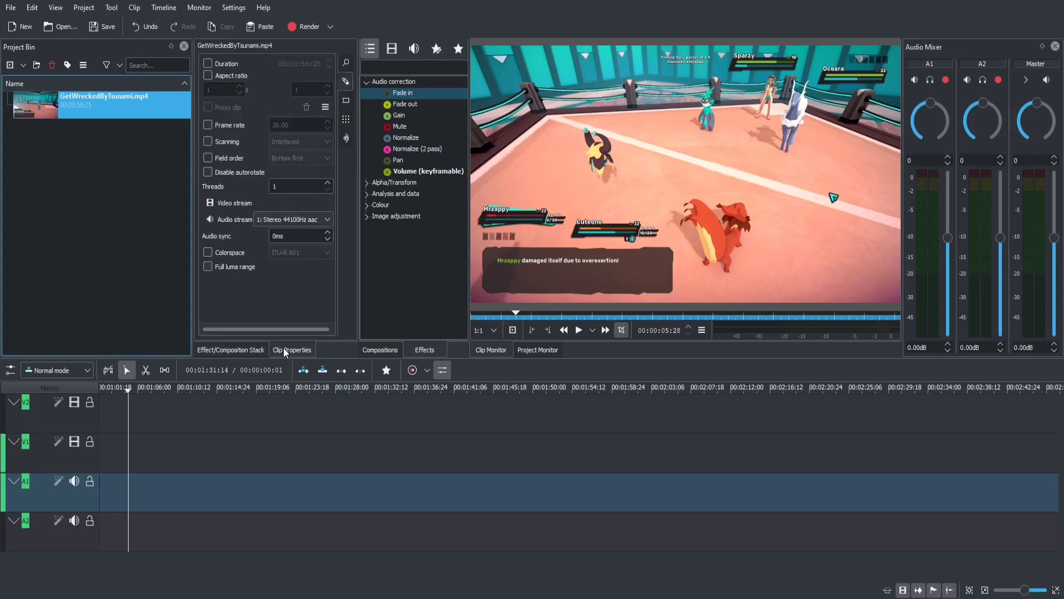
click(344, 62)
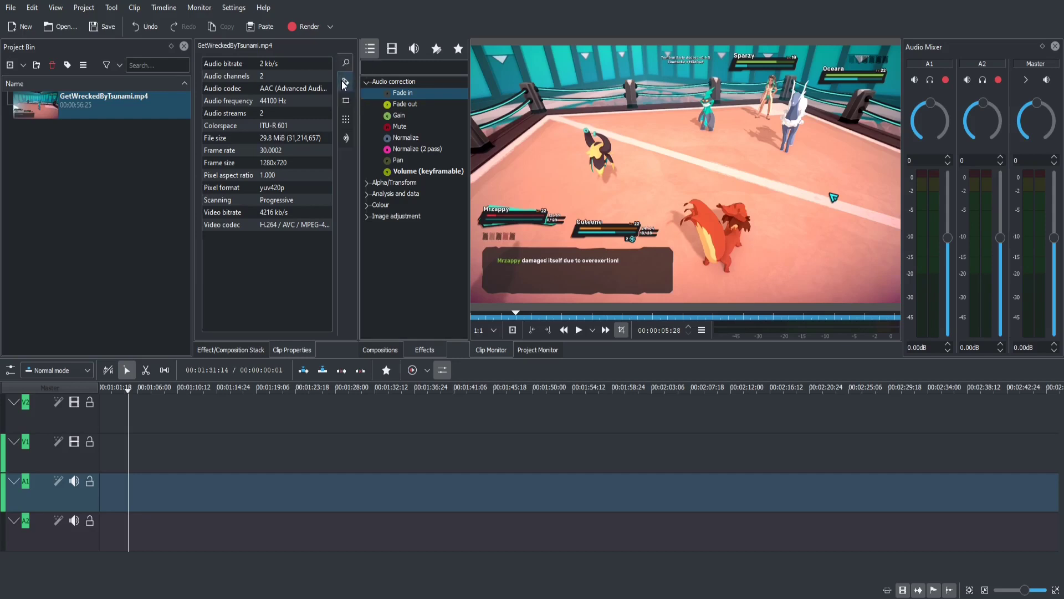
click(342, 81)
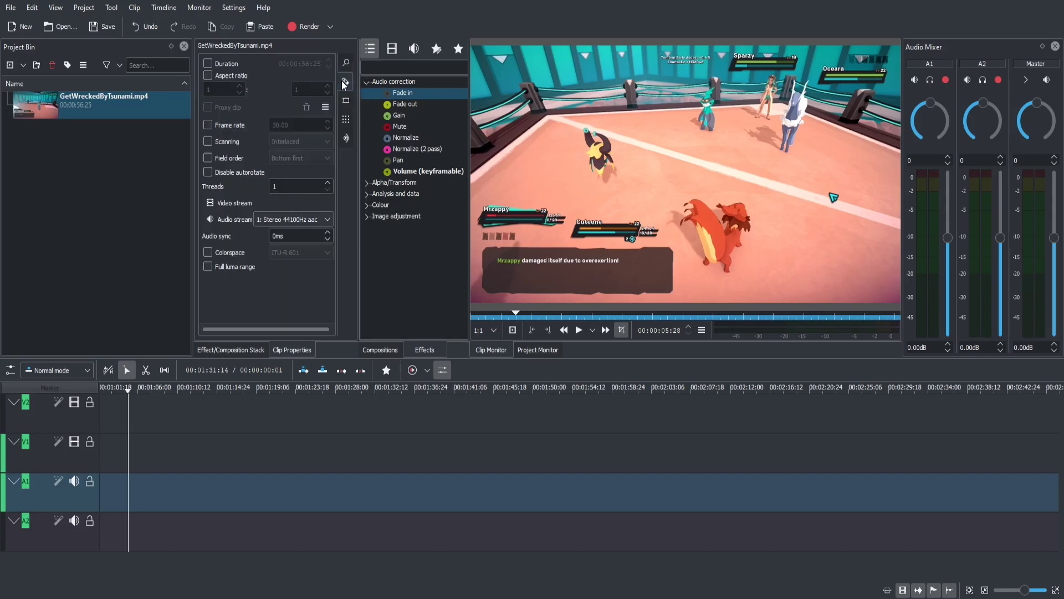
click(267, 220)
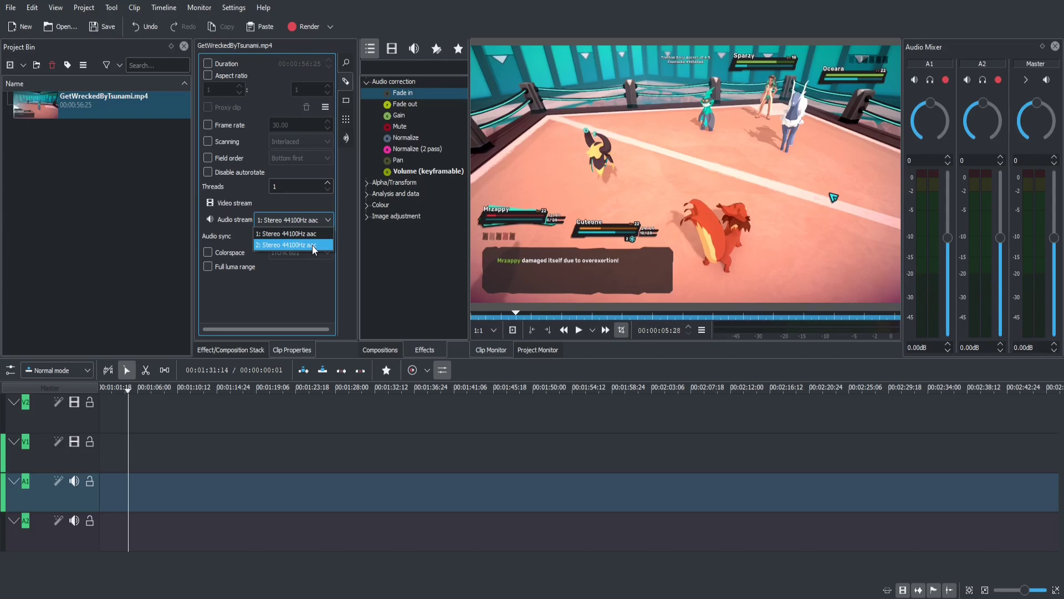
click(311, 245)
- Duplicate the clip in the project bin, leaving the duplicate on audio stream "1: Stereo 44100Hz aac"
right_click(121, 99)
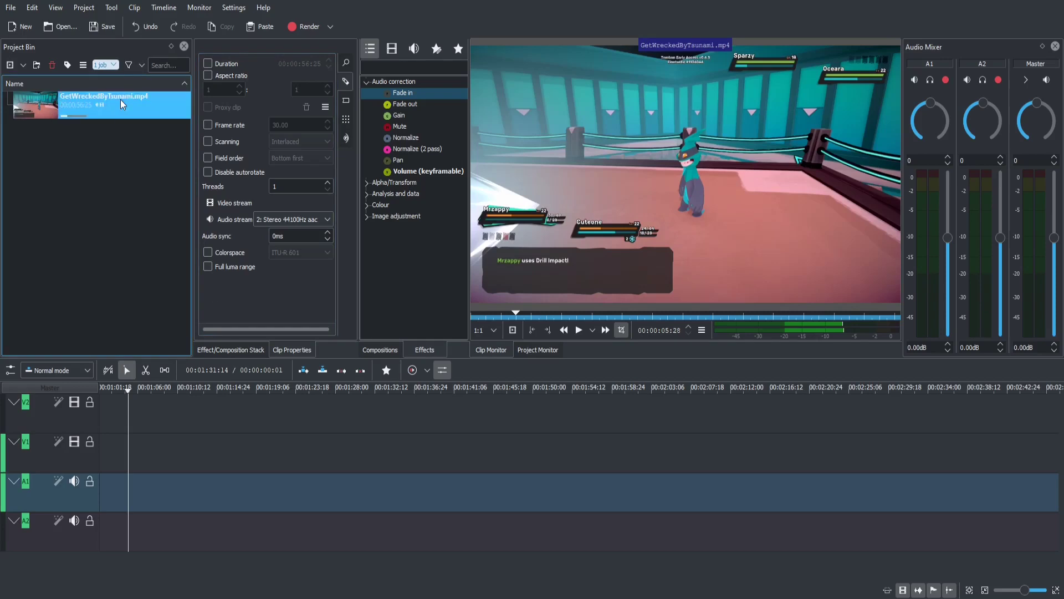
click(175, 213)
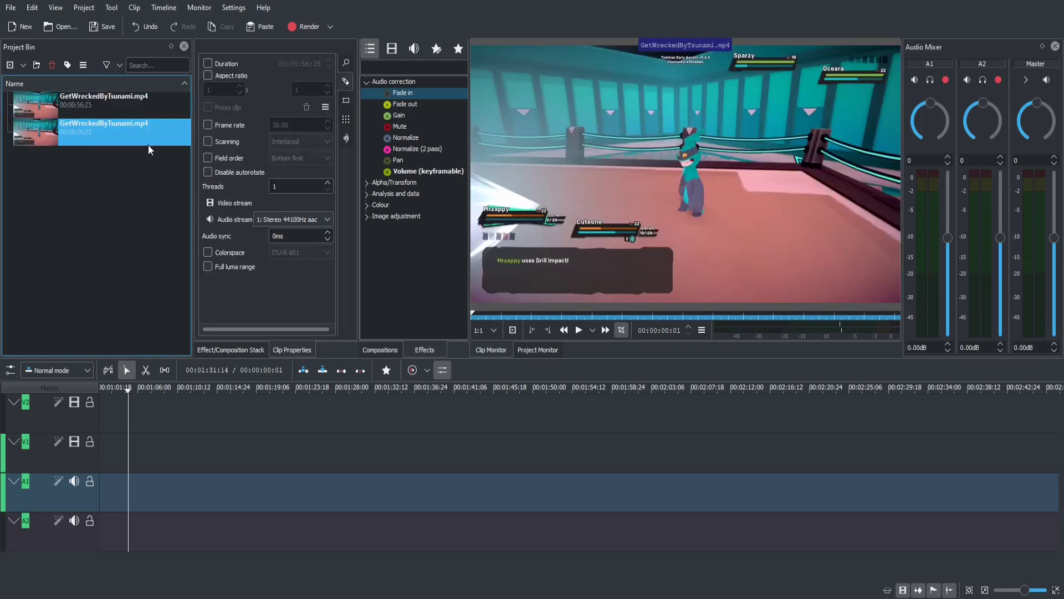
click(291, 219)
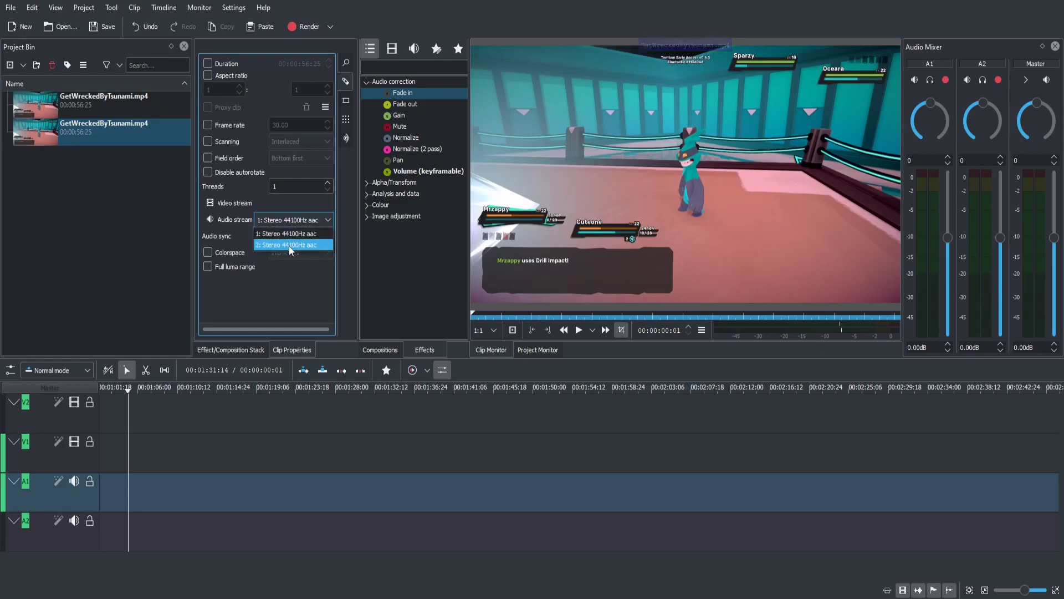
click(293, 229)
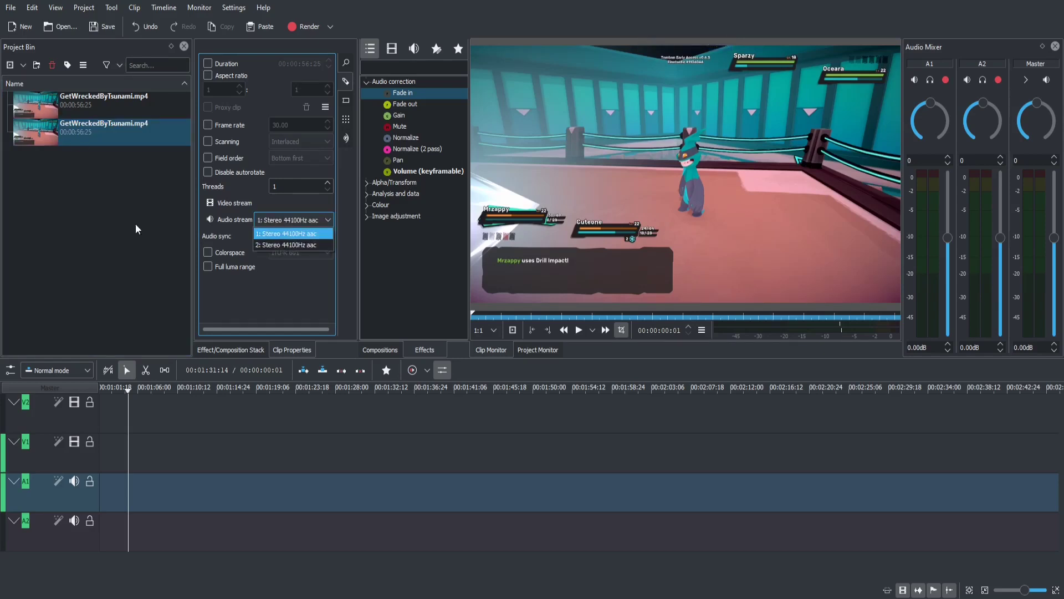
click(88, 198)
click(134, 102)
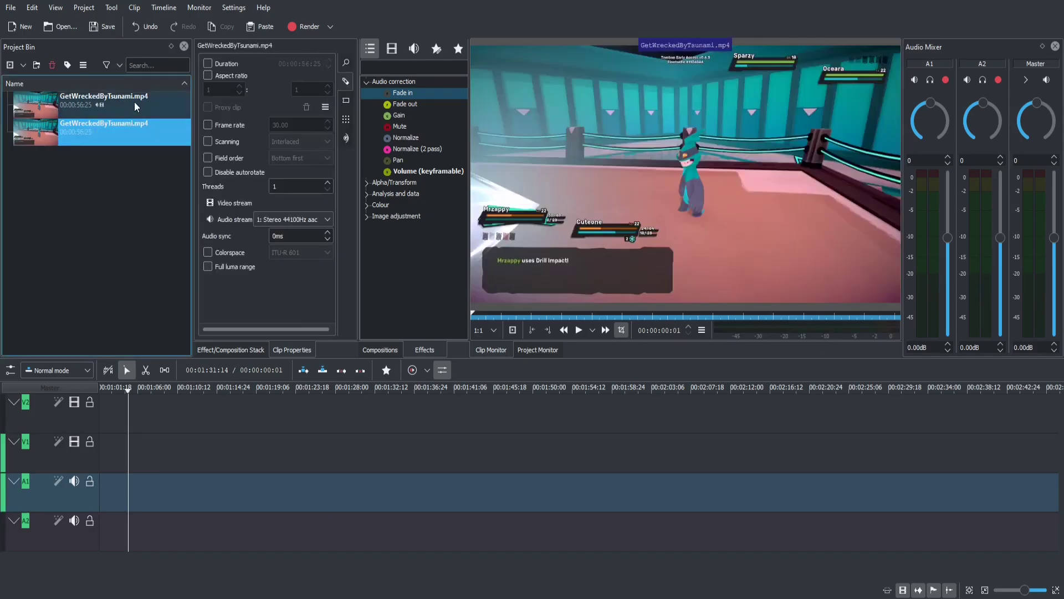
click(129, 134)
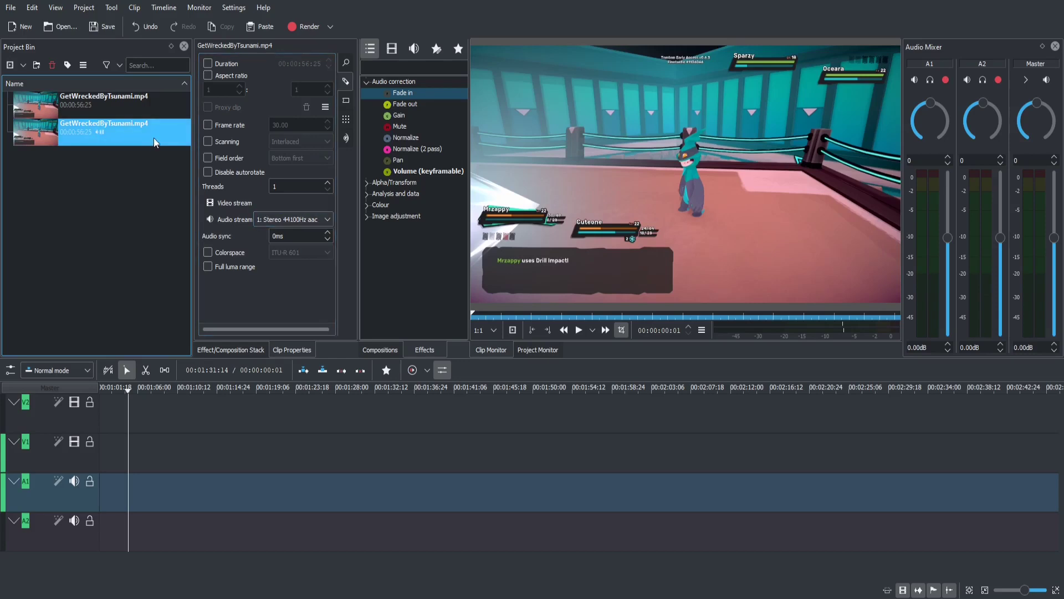
- Place the duplicated clip at the start of the timeline, with its video on V1 and audio on A1
drag(154, 138, 264, 388)
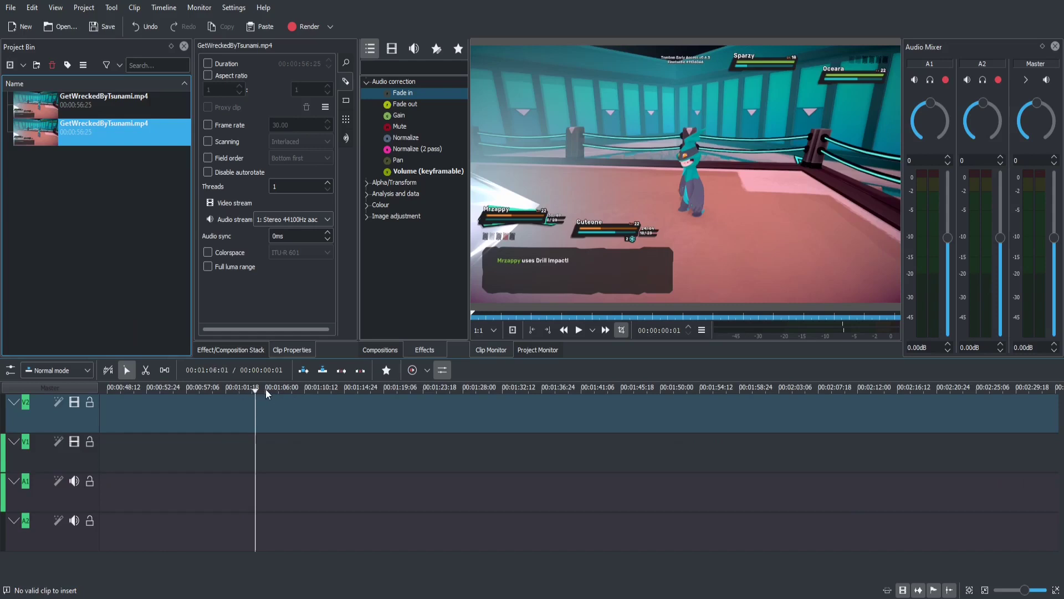
drag(265, 388, 413, 464)
drag(1024, 590, 1006, 590)
drag(128, 390, 95, 390)
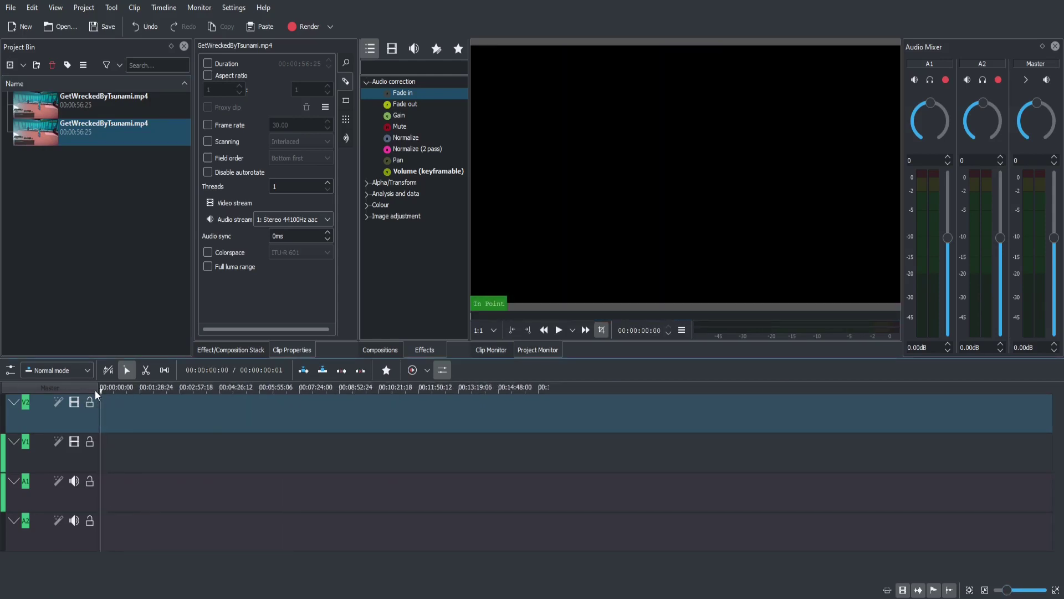
mouse_move(111, 133)
mouse_down()
mouse_move(210, 399)
mouse_move(186, 423)
mouse_move(104, 442)
mouse_up()
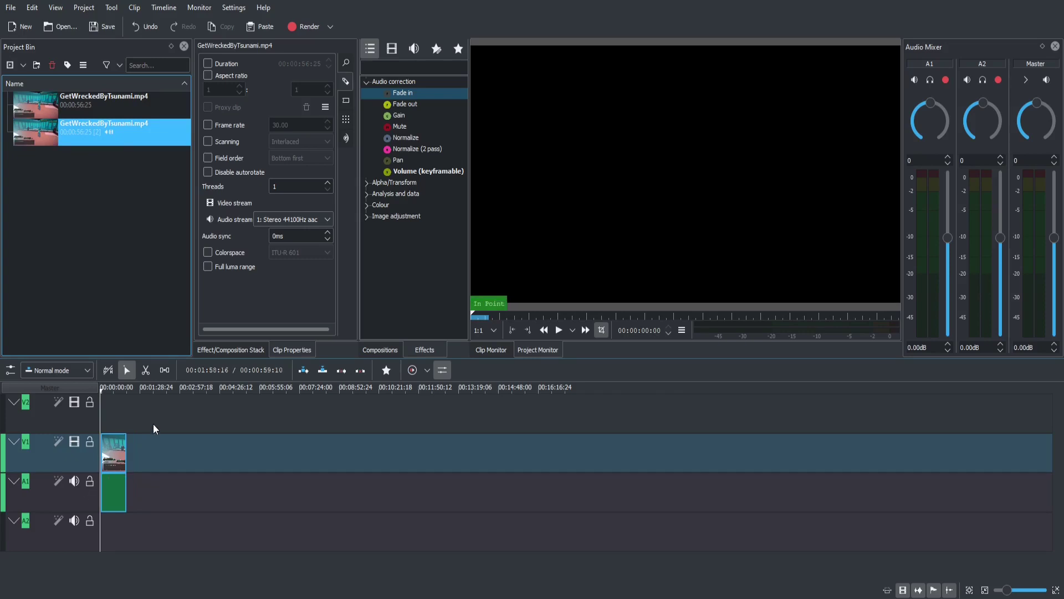
- Lock video tracks V1 and V2 and place only the original clip's second audio stream at the start of A2
click(89, 441)
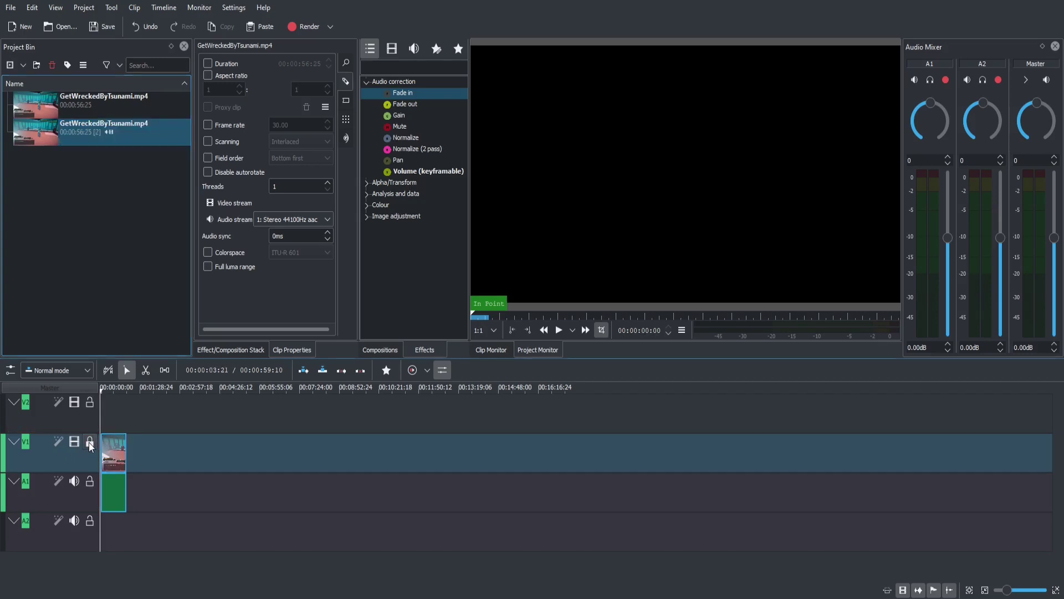
click(90, 402)
click(127, 424)
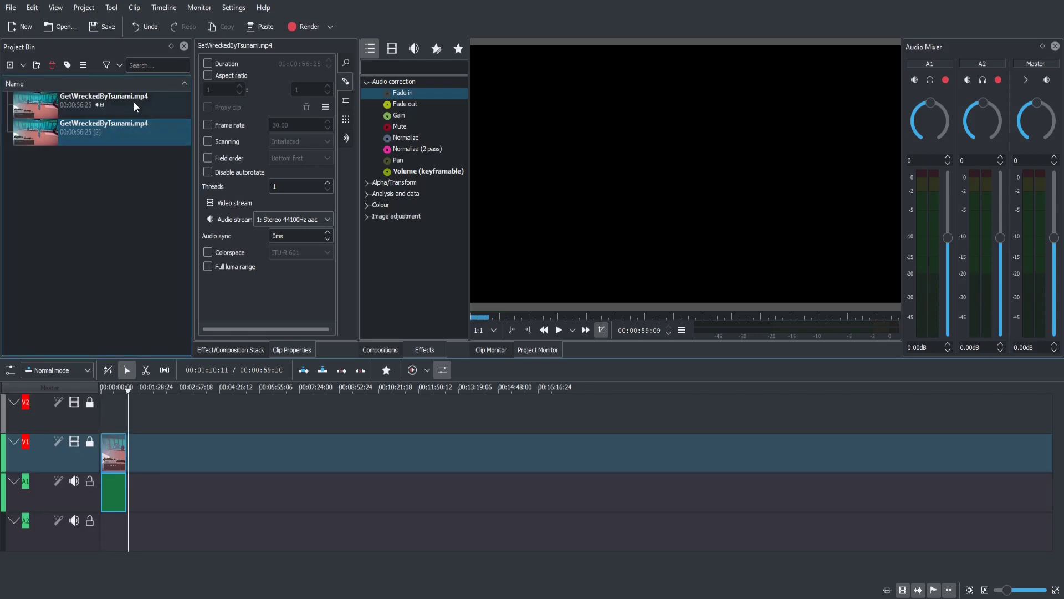
click(134, 102)
drag(135, 98, 103, 538)
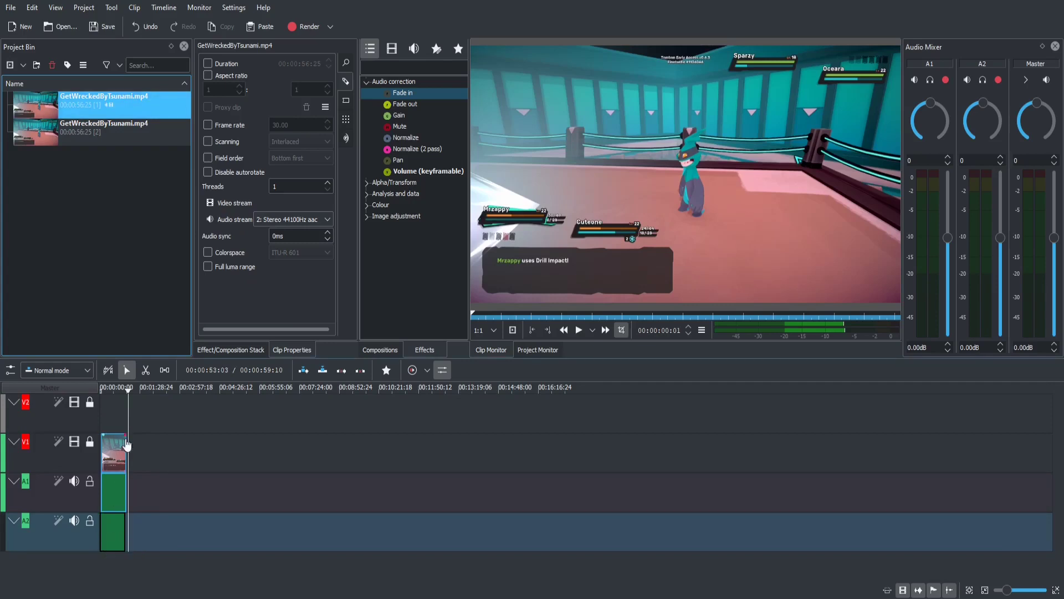
- Unlock track V1 and align the V1/A1 clip with the start of the audio clip on A2
drag(125, 390, 108, 388)
drag(1008, 592, 1017, 591)
click(234, 460)
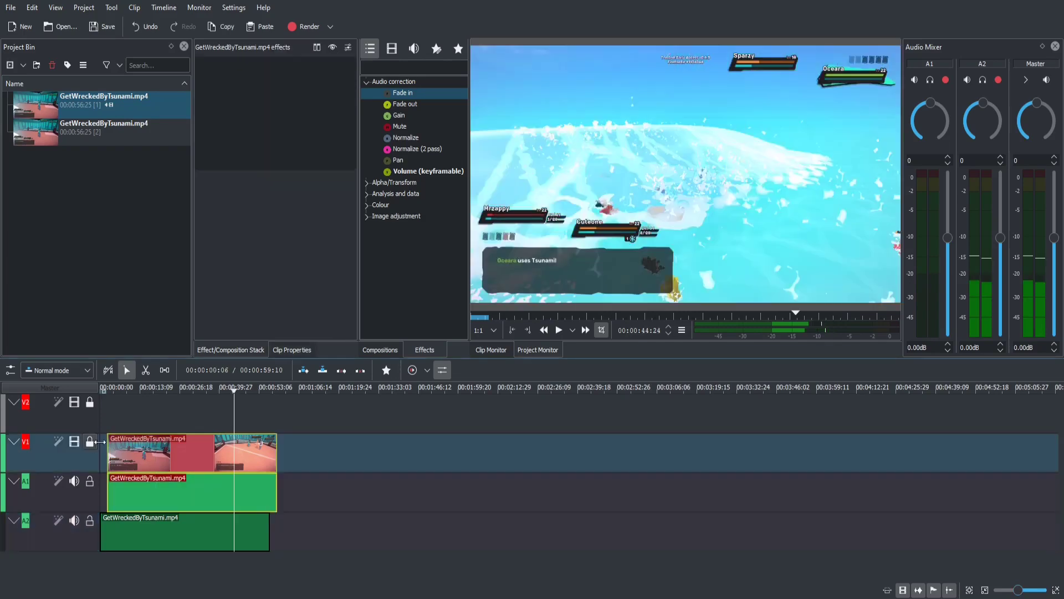
click(90, 442)
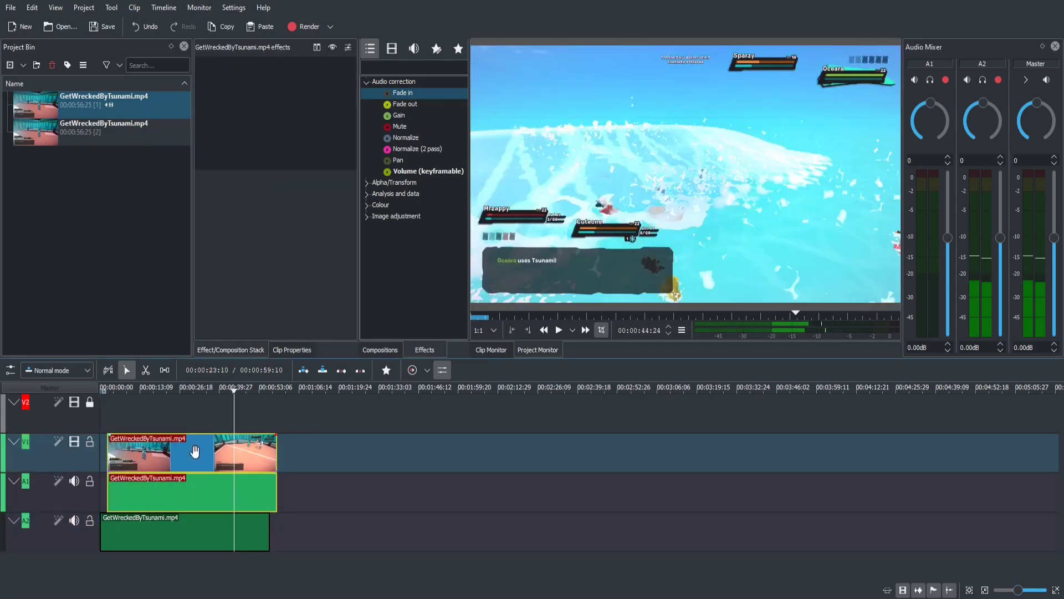
drag(217, 454, 210, 453)
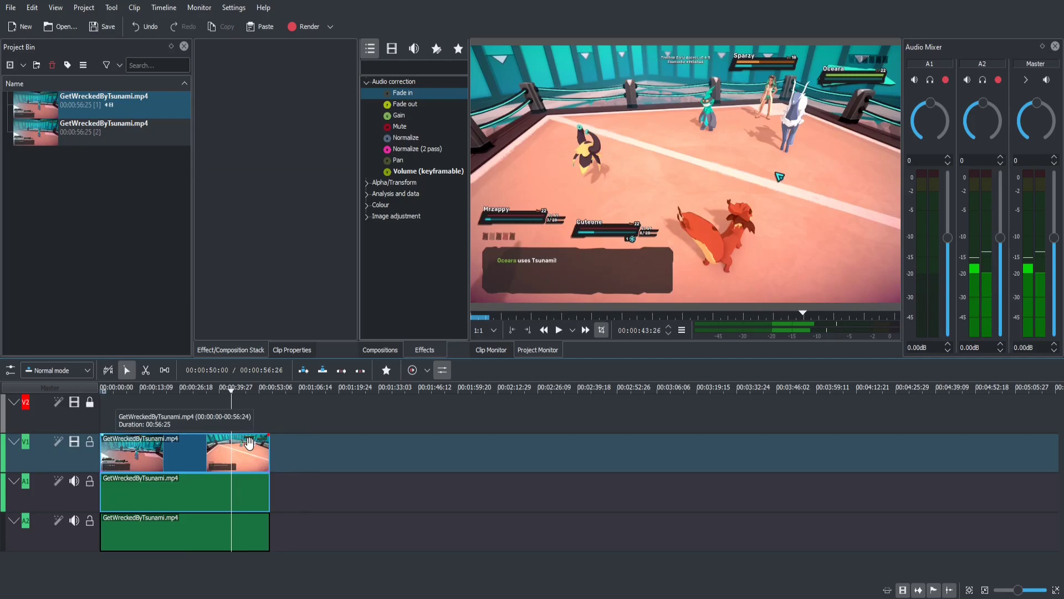
- Check how the V1/A1 clip and the A2 audio clip select, alternating between them and selecting both together
click(202, 465)
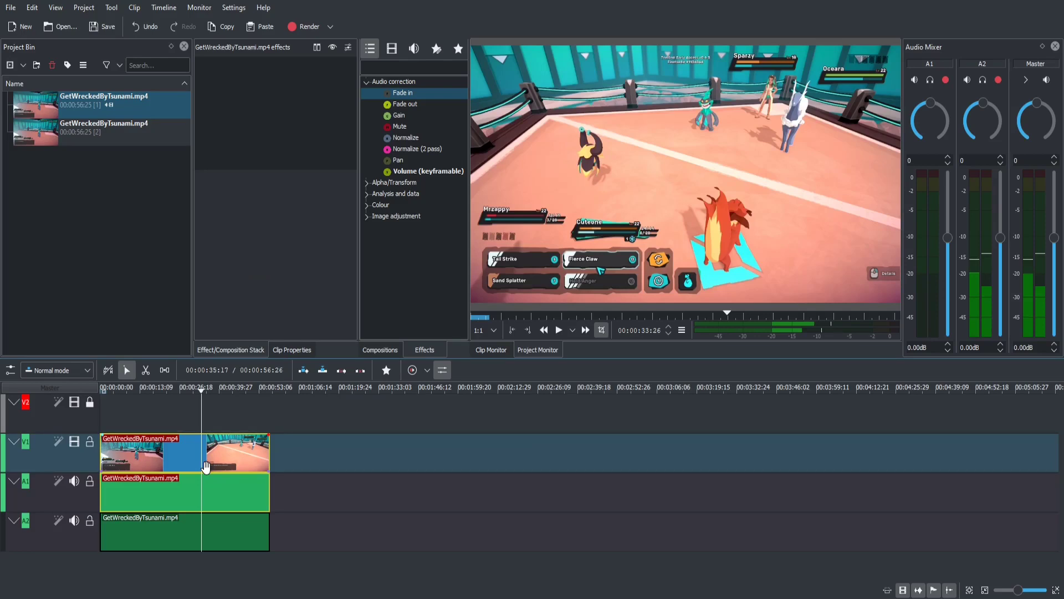
click(176, 537)
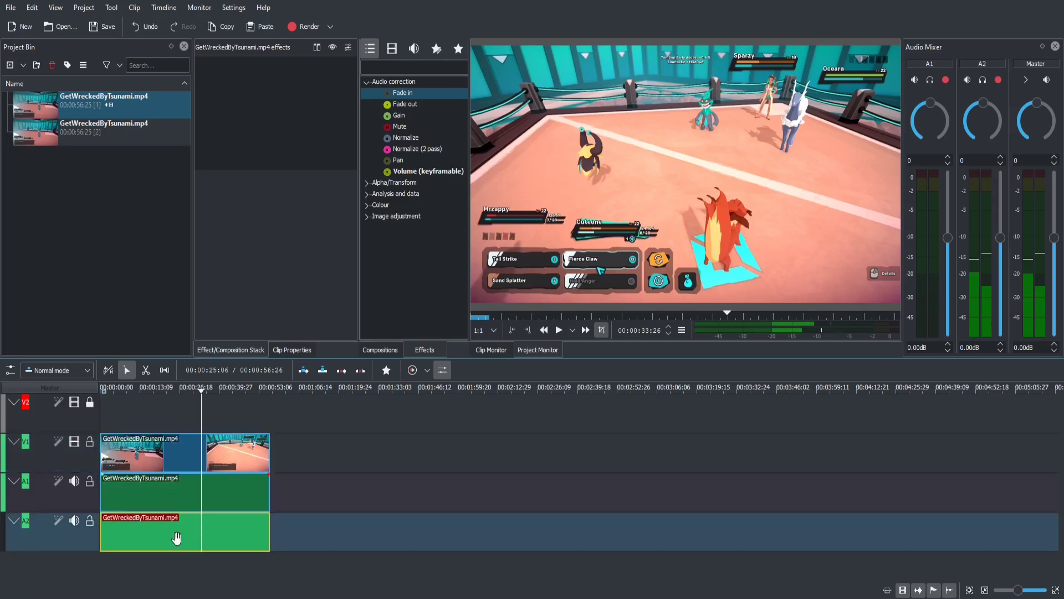
click(189, 457)
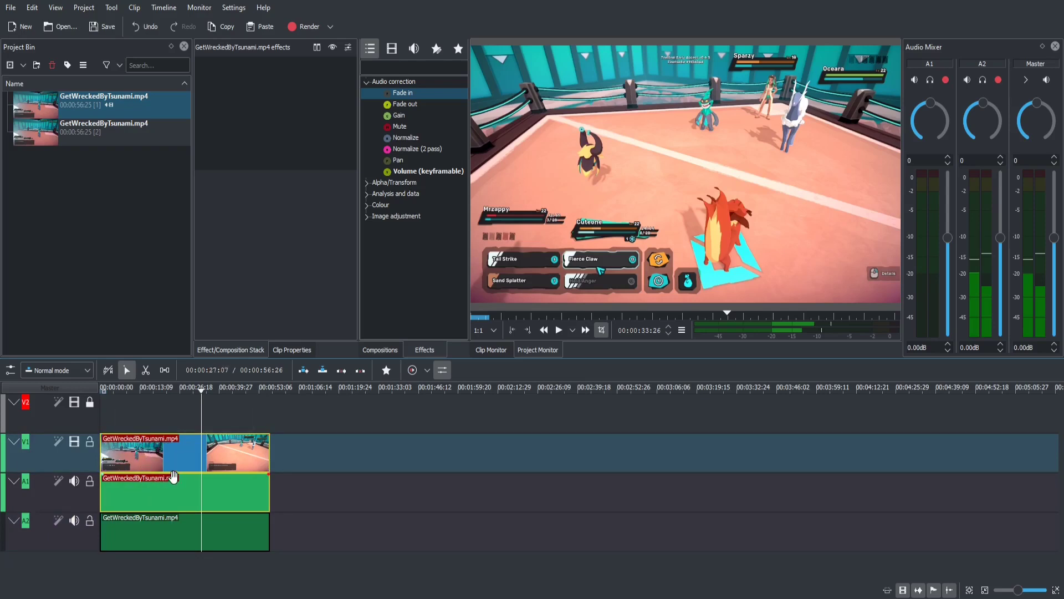
click(178, 531)
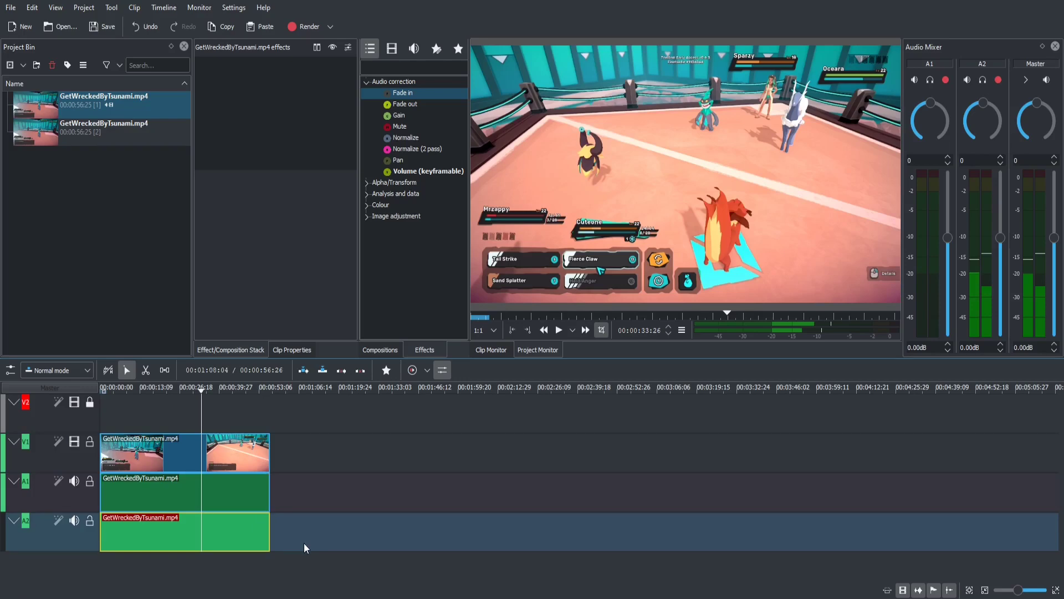
click(216, 453)
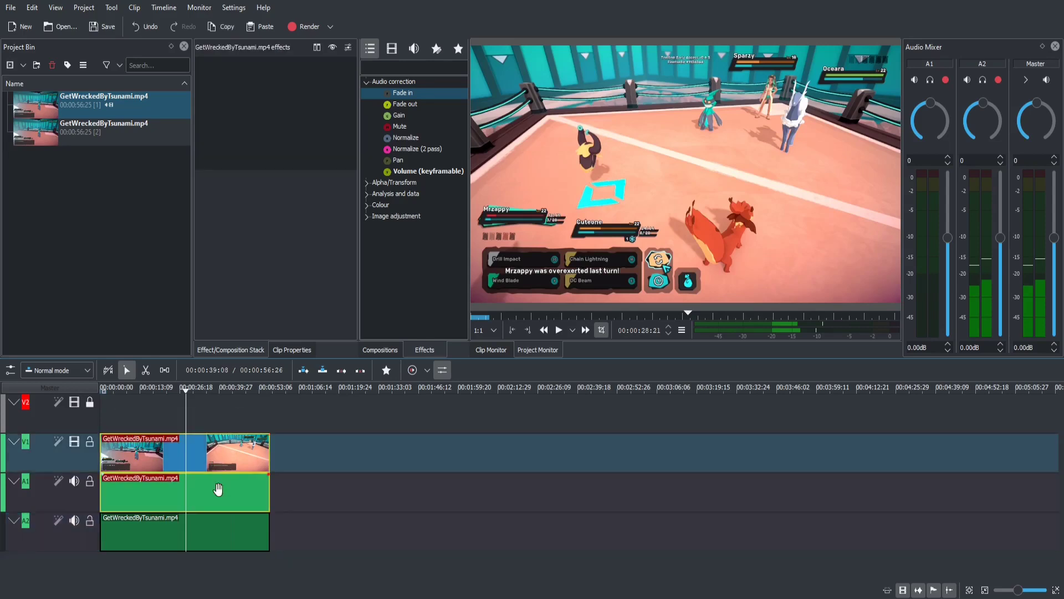
shift+click(209, 527)
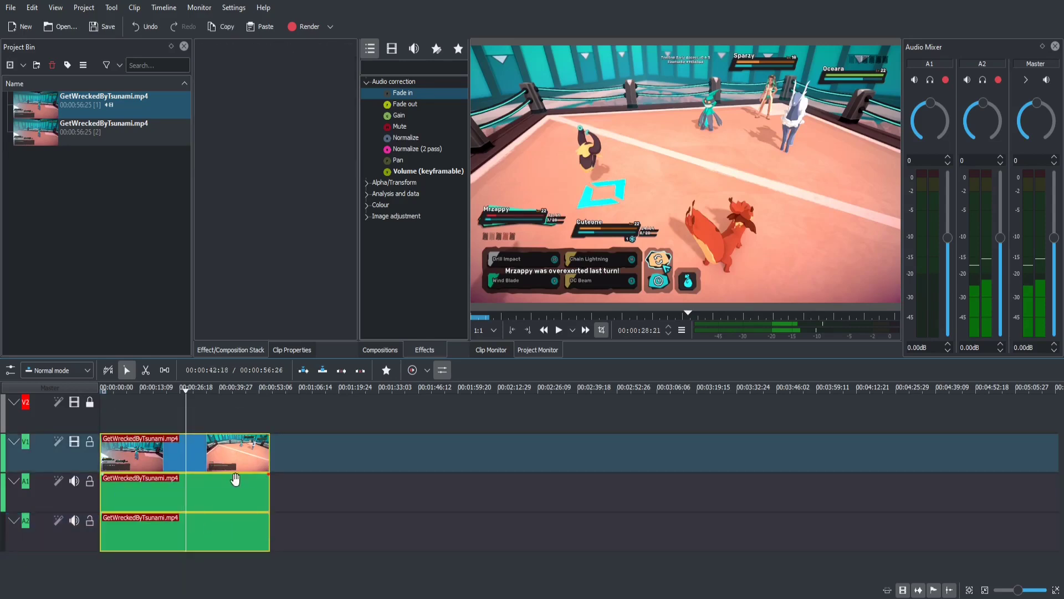
click(203, 395)
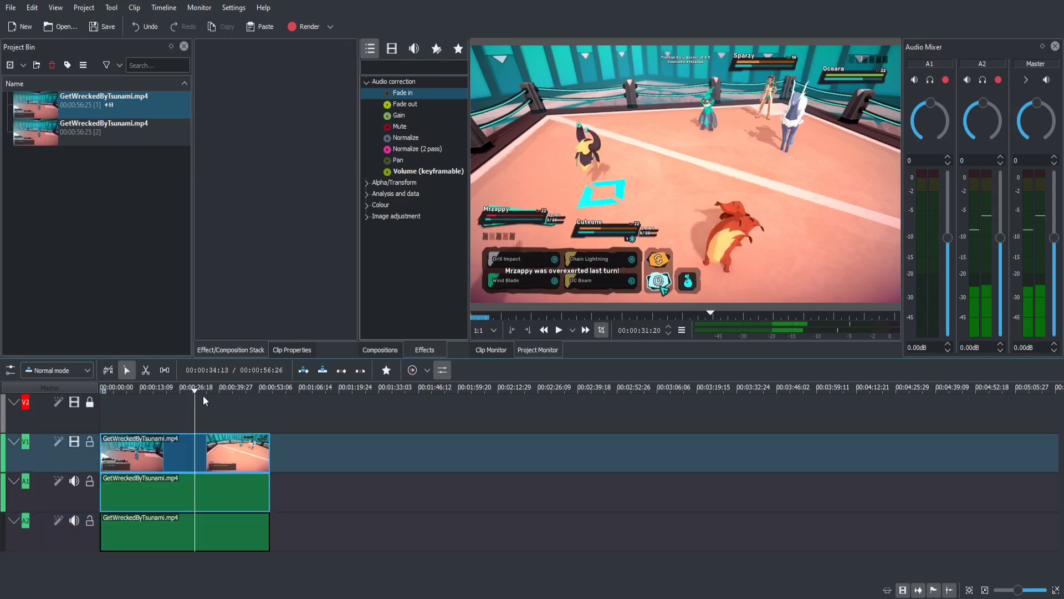
- Group the V1/A1 clip with the audio clip on A2, and select the grouped clips to check that they act together
click(189, 443)
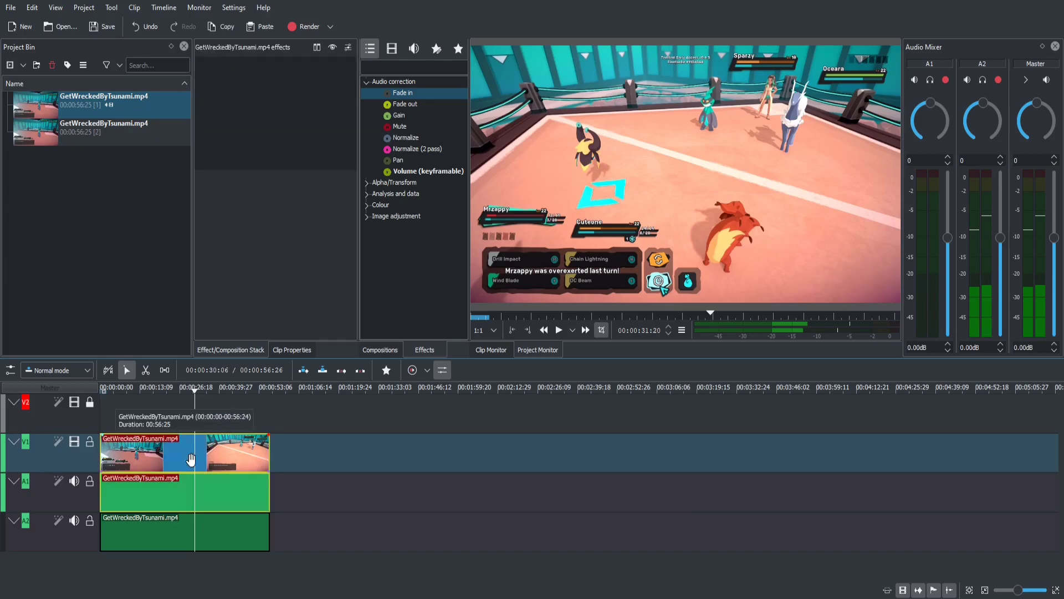
click(201, 536)
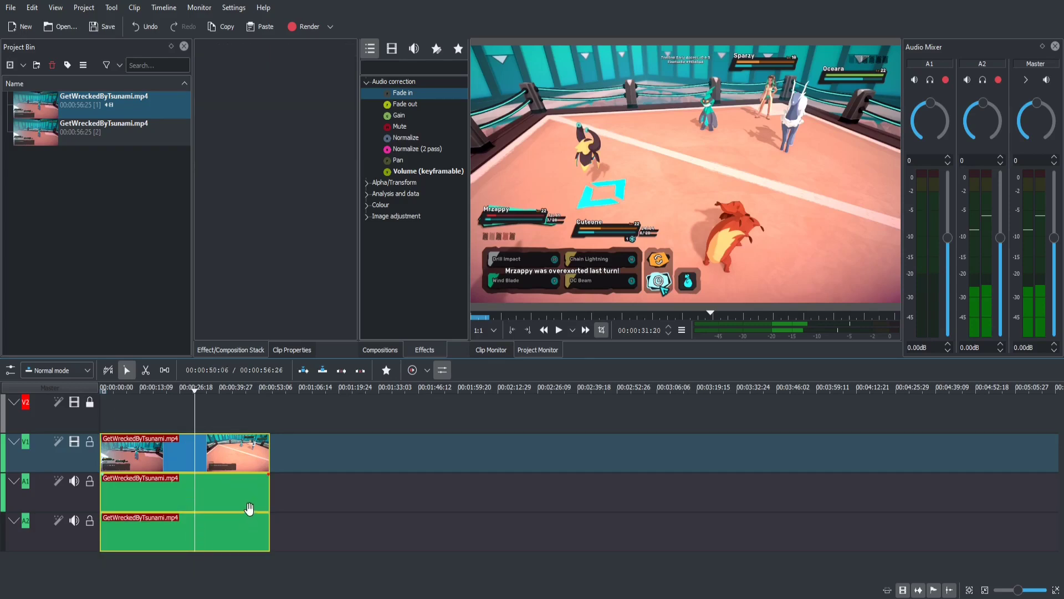
right_click(206, 436)
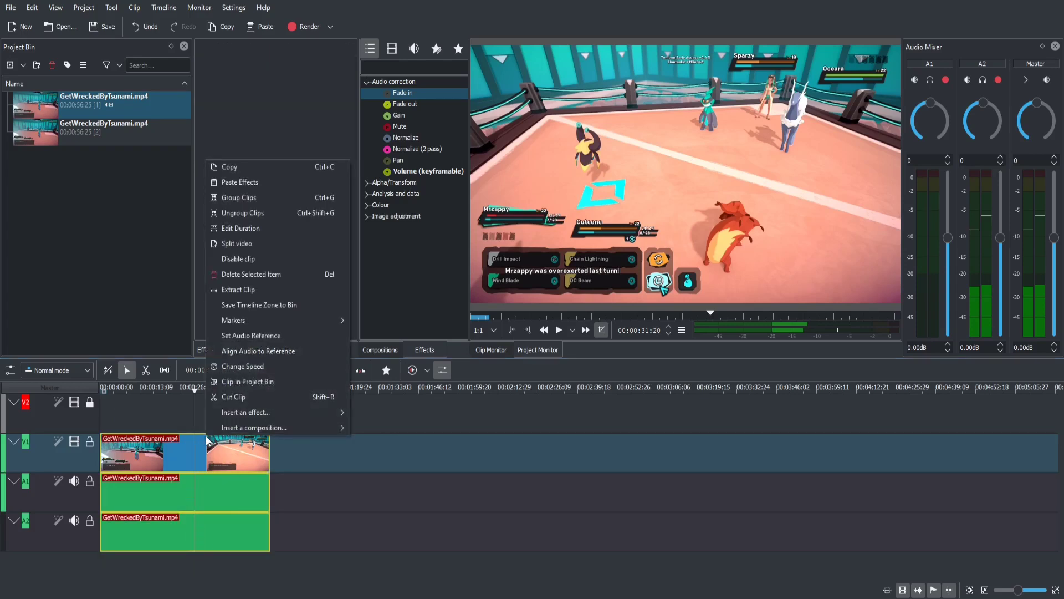
click(294, 197)
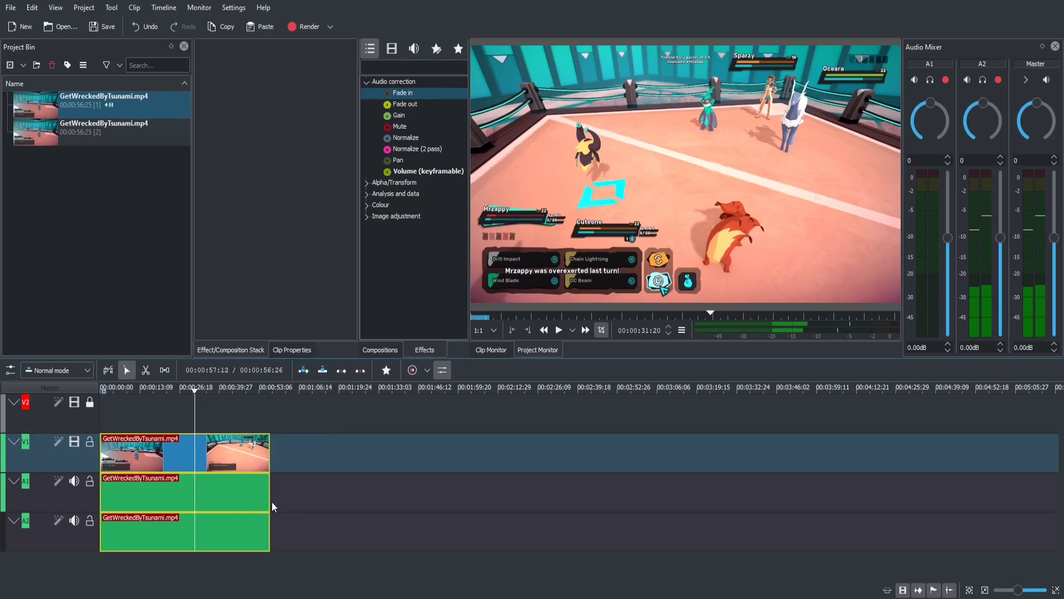
click(233, 419)
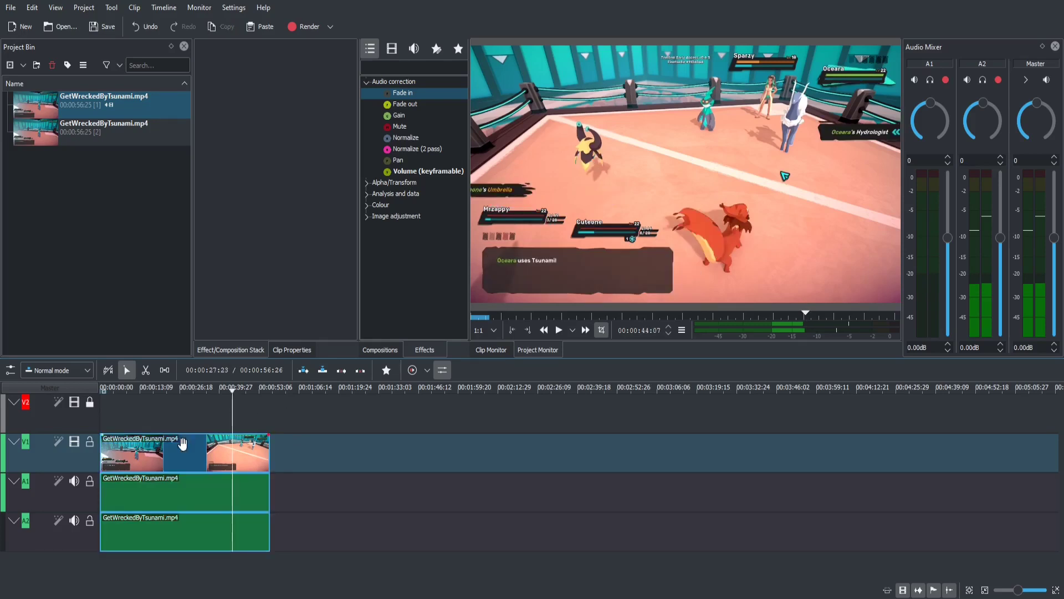
click(181, 449)
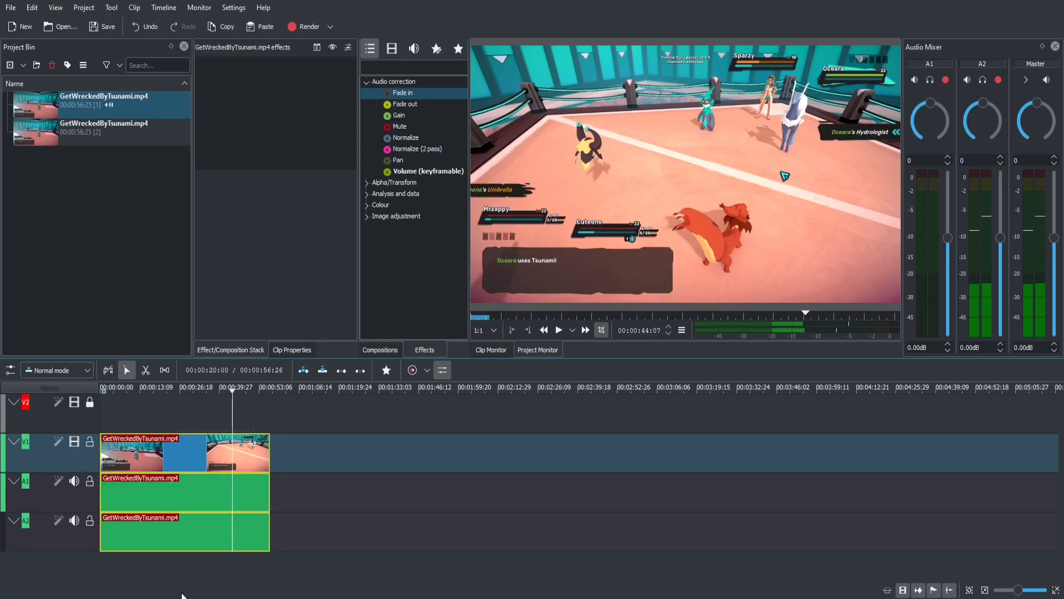
- Cut the grouped clips on V1, A1 and A2 with the Razor tool at about 15 and 30 seconds
drag(188, 446, 132, 455)
drag(1019, 590, 1026, 590)
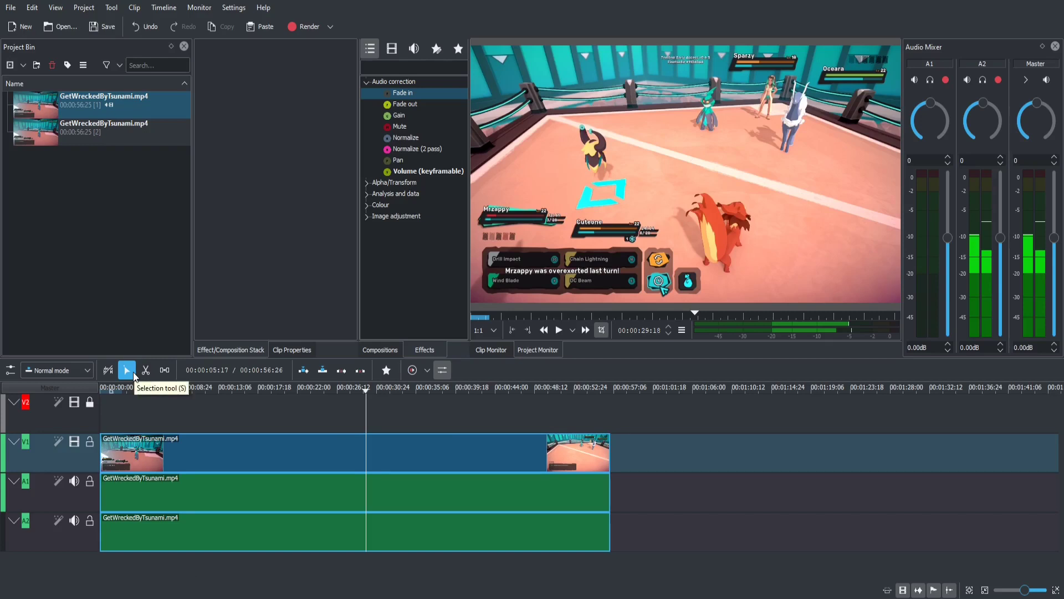
key(ctrl+a)
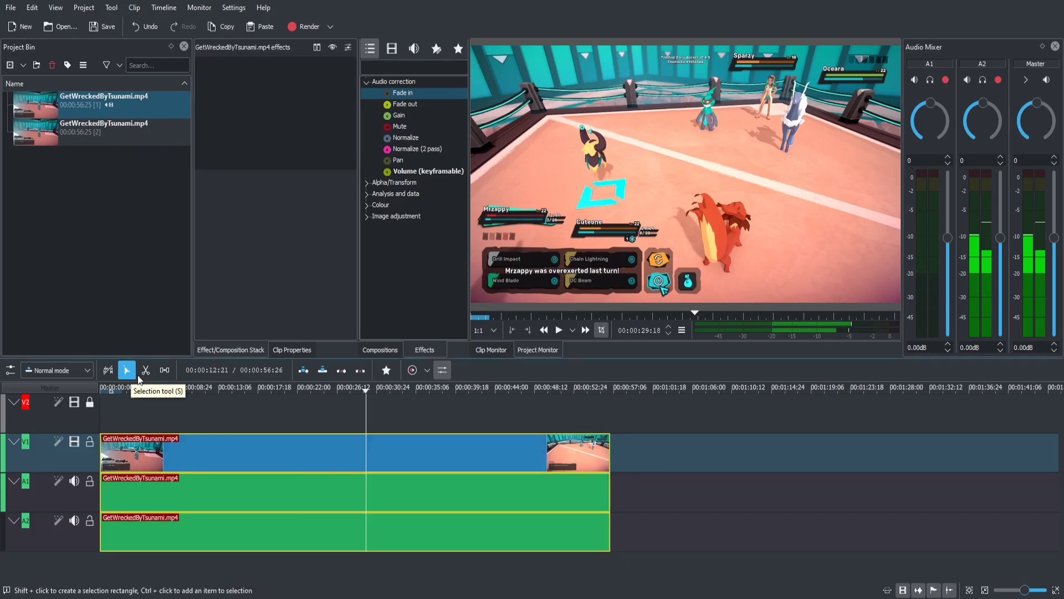
click(144, 374)
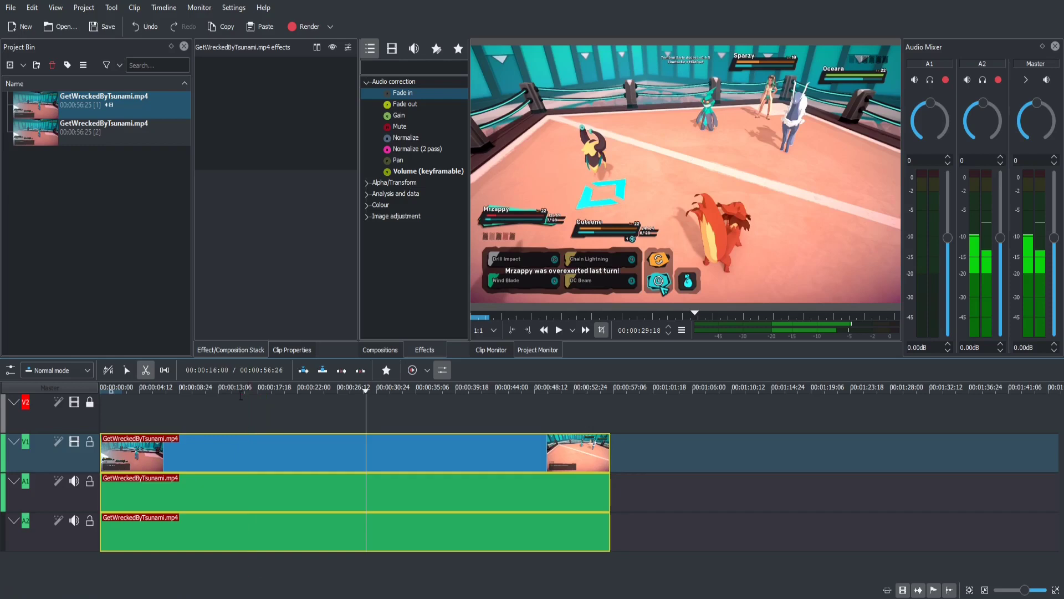
click(236, 454)
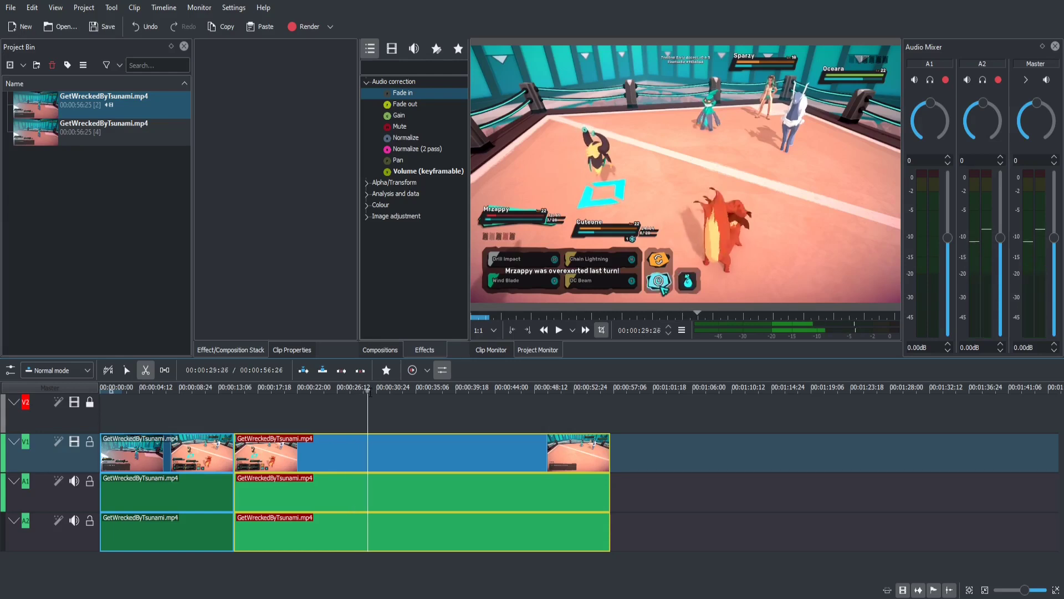
click(369, 444)
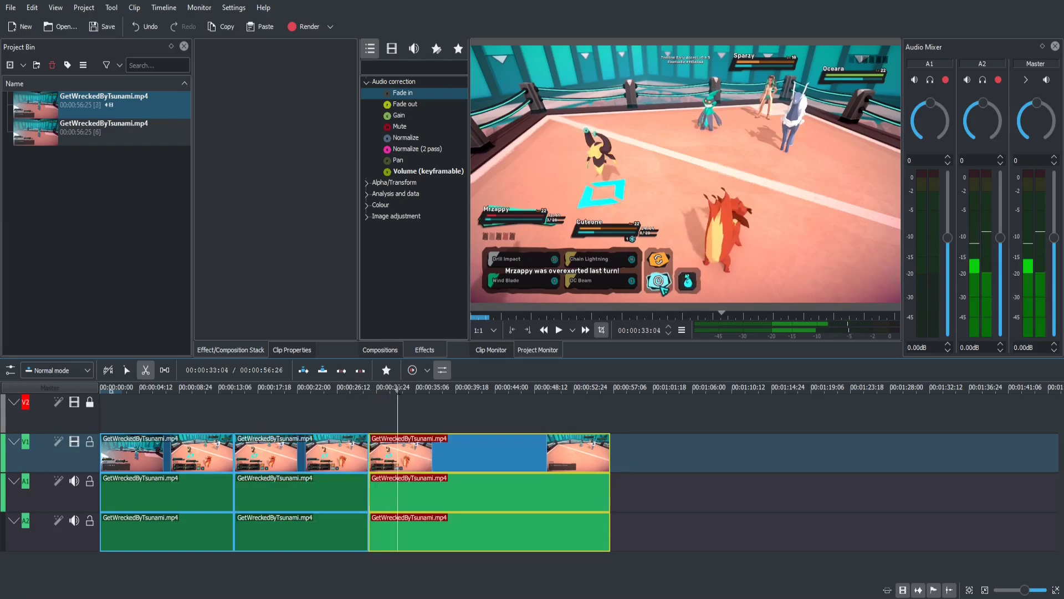
- Review the footage around the cuts, then try deleting the middle segment from V1, A1 and A2 and undo the deletion
click(222, 390)
click(218, 392)
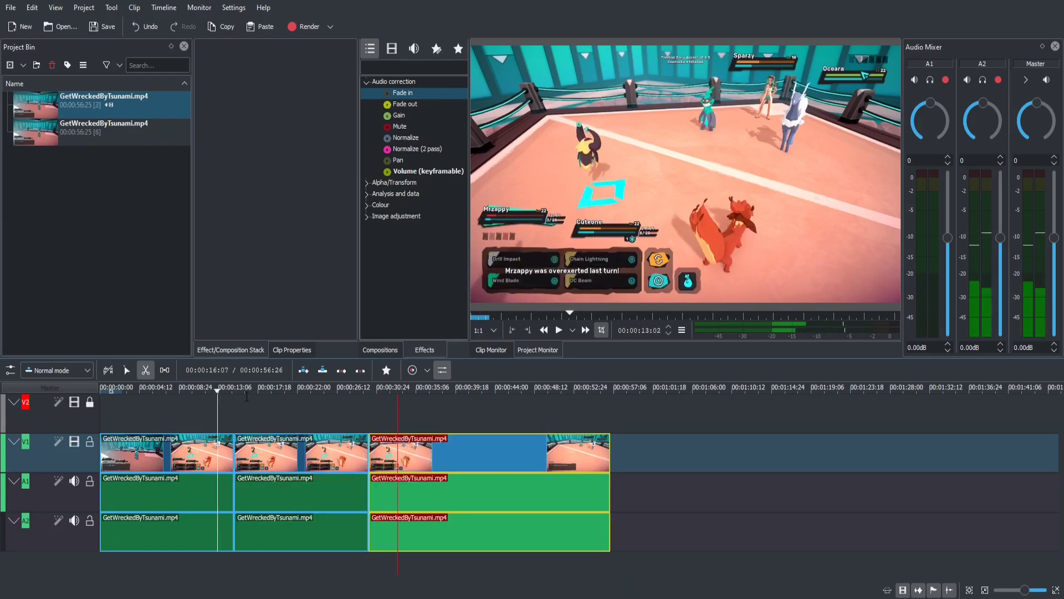
click(380, 390)
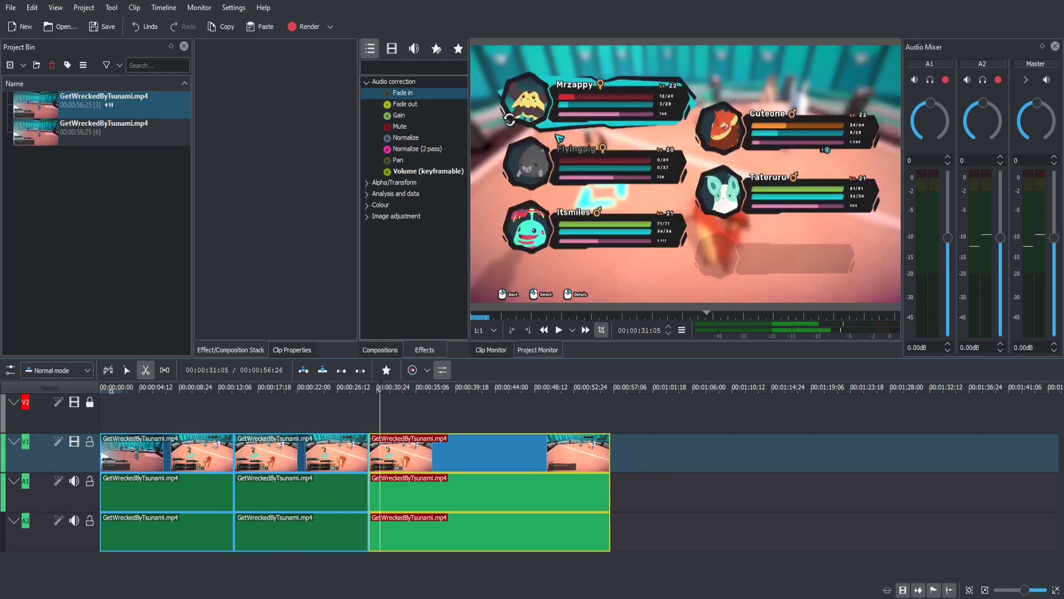
drag(380, 390, 299, 393)
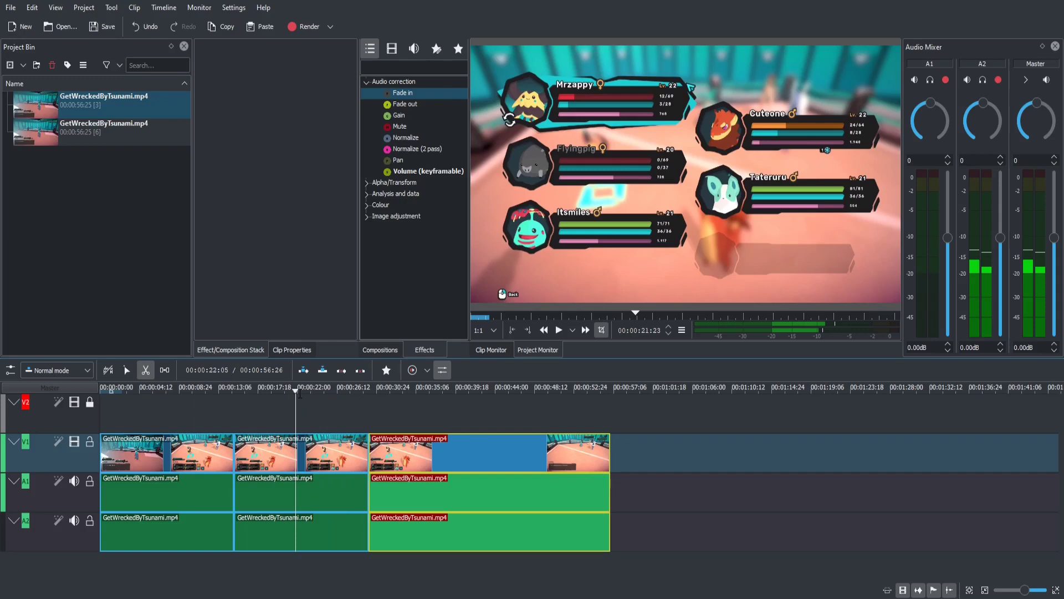
click(126, 369)
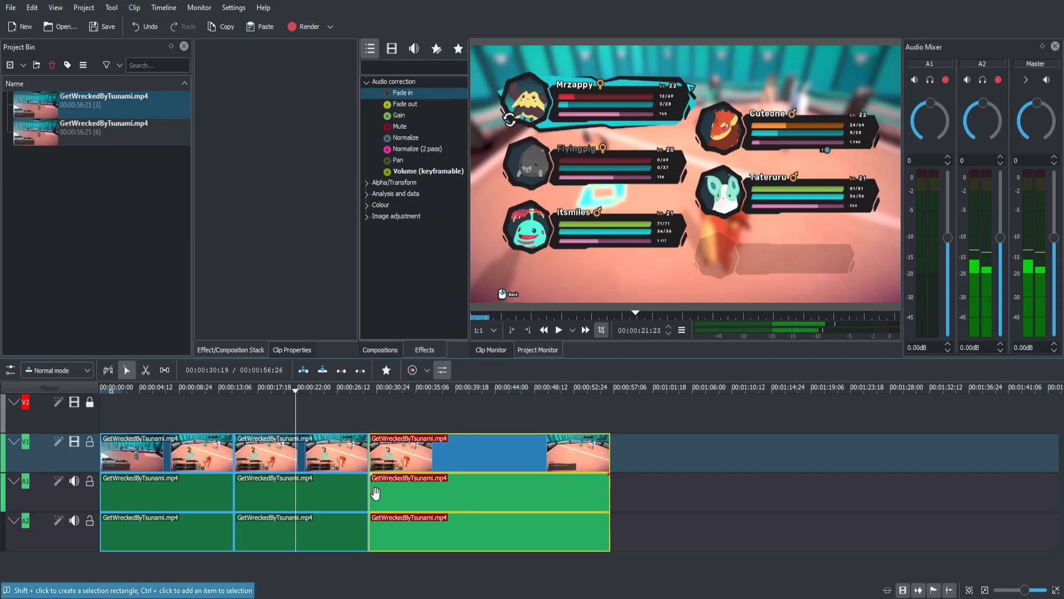
click(330, 458)
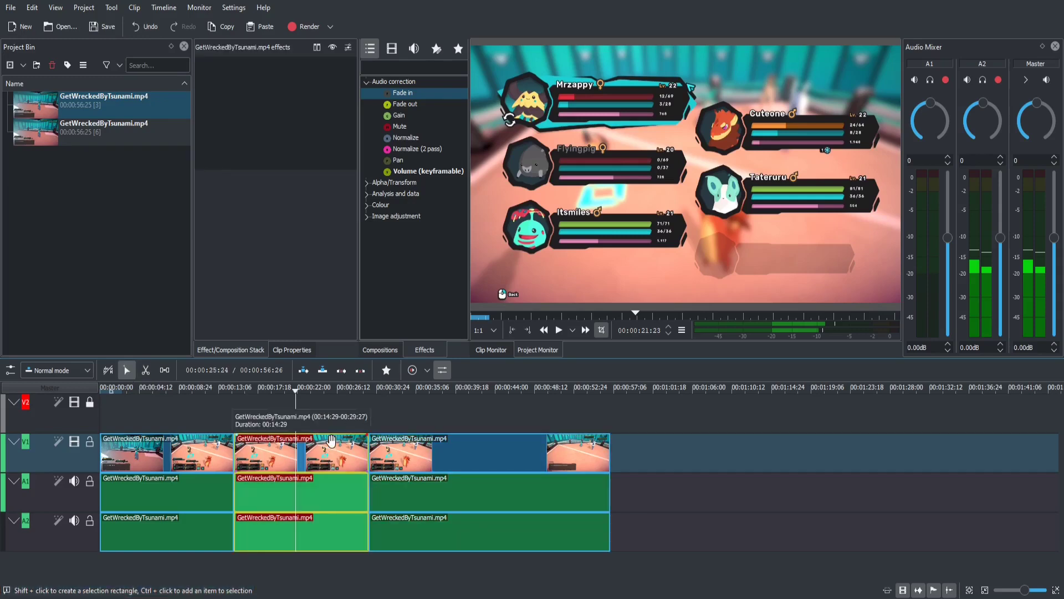
key(Delete)
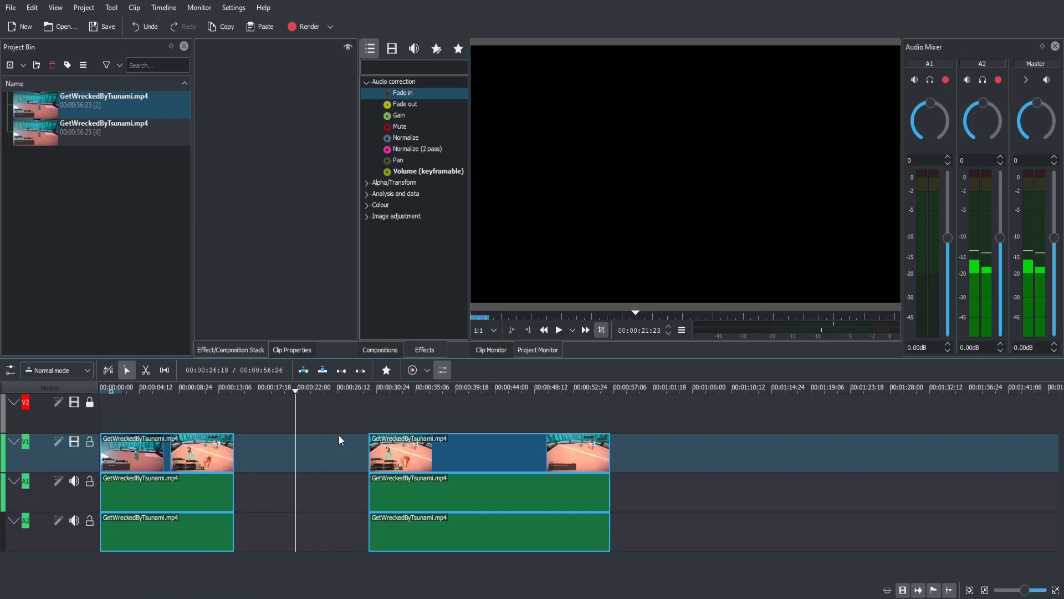
key(ctrl+z)
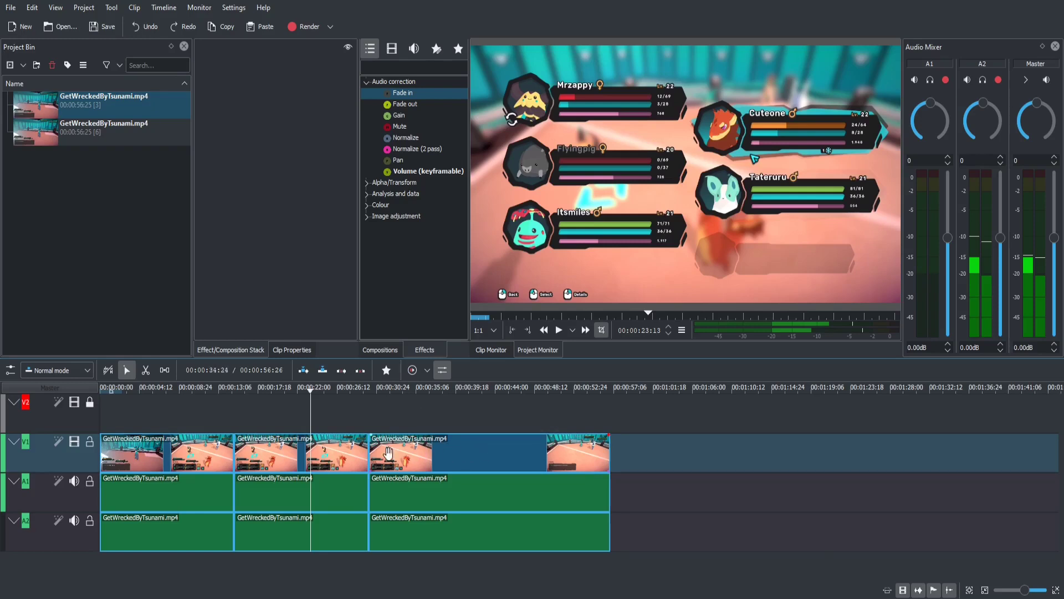
- Try Extract Clip on the middle segment, closing the space it occupied, and undo the extraction
right_click(329, 458)
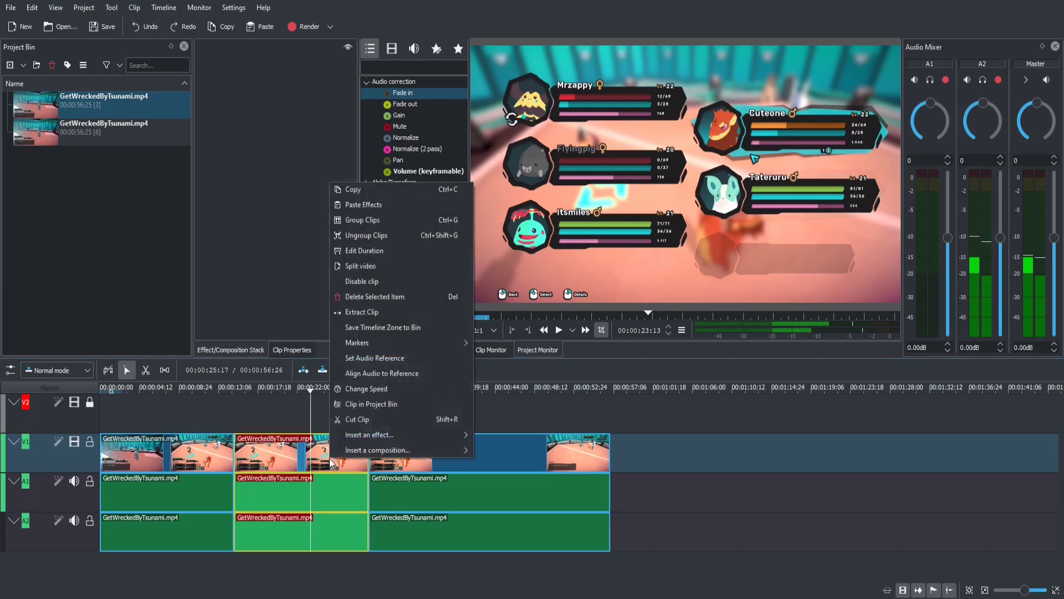
click(375, 310)
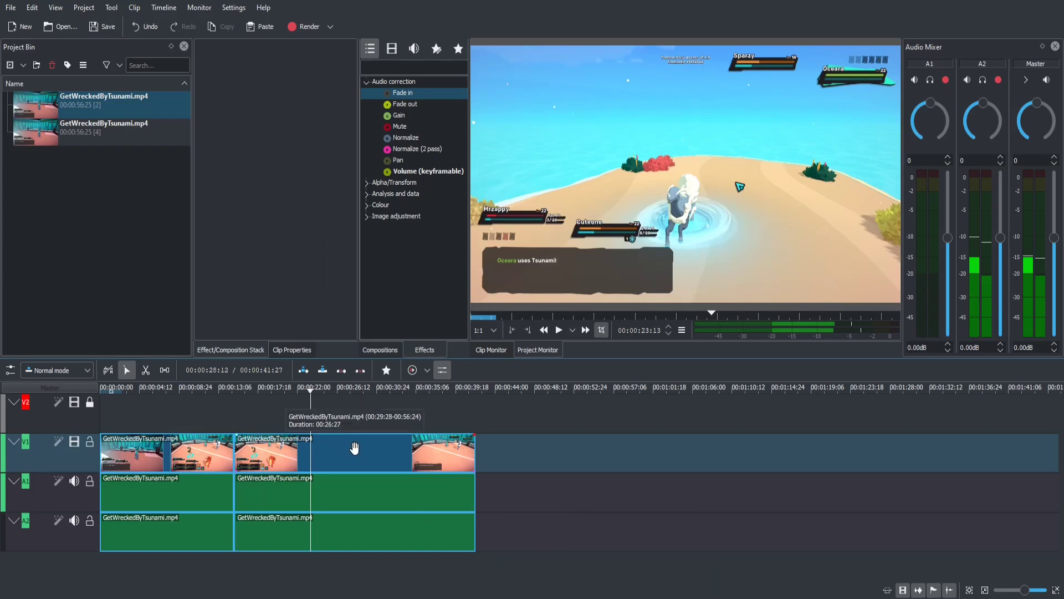
key(ctrl+z)
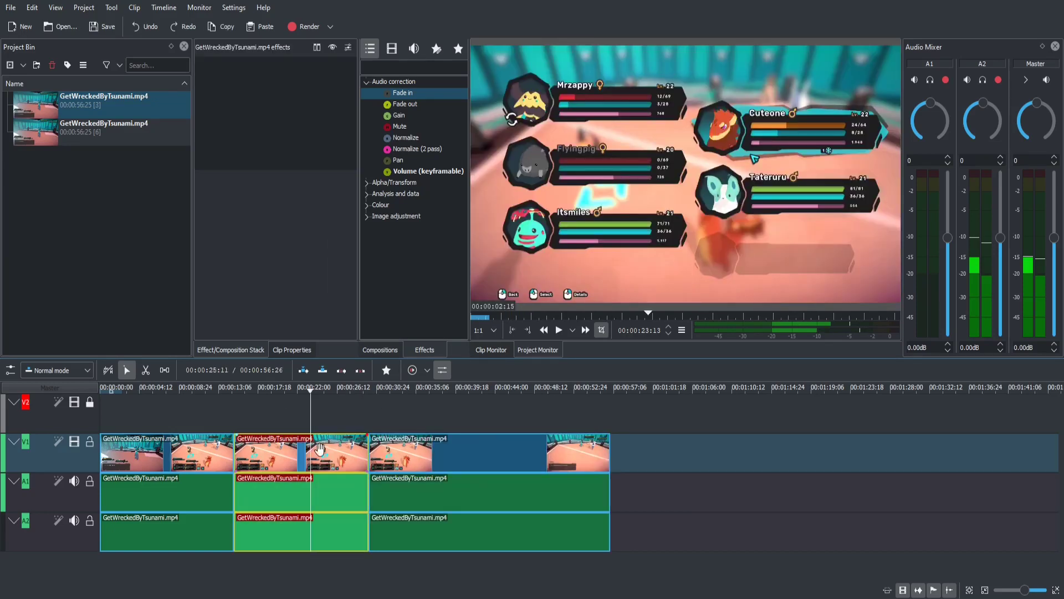
- Delete the middle segment from V1, A1 and A2, then try Remove Space on the gap and undo only that removal
key(Delete)
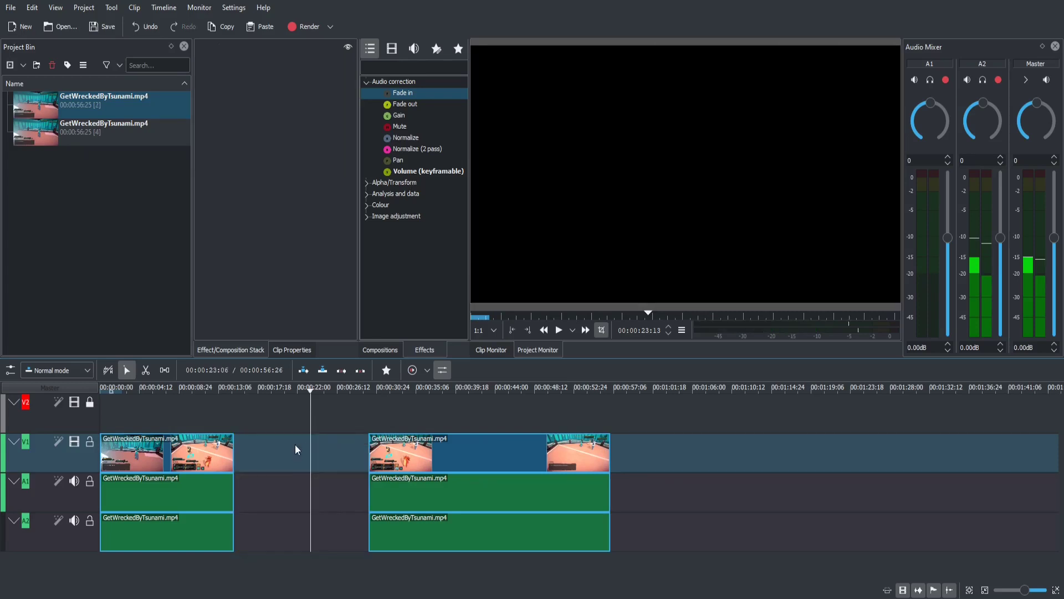
right_click(292, 444)
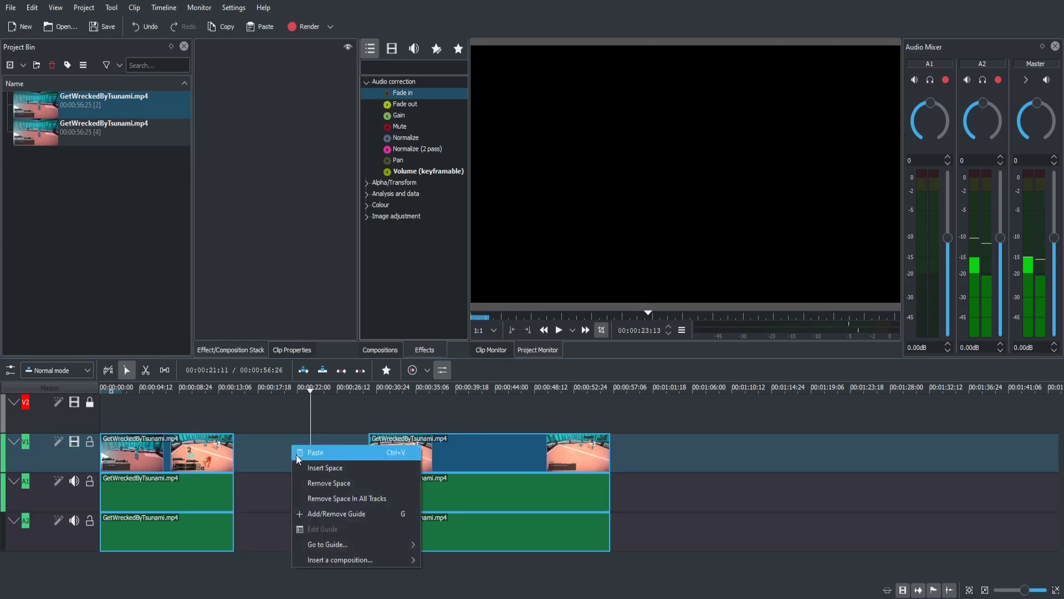
click(357, 483)
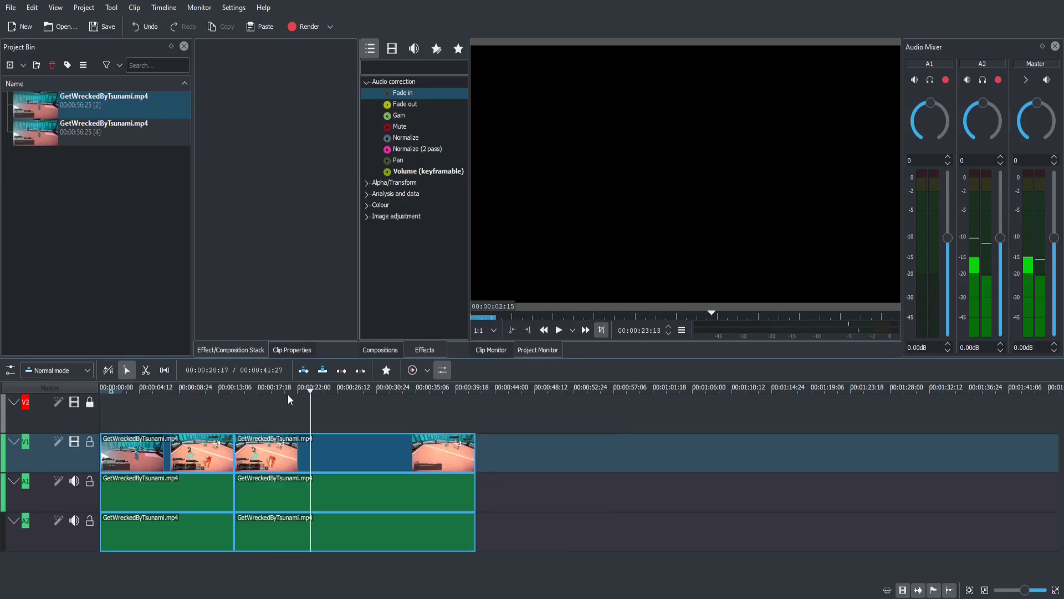
key(ctrl+z)
- Try resizing the first grouped segment from its end, extending it to a duration of 00:20:21 and then shortening it
key(x)
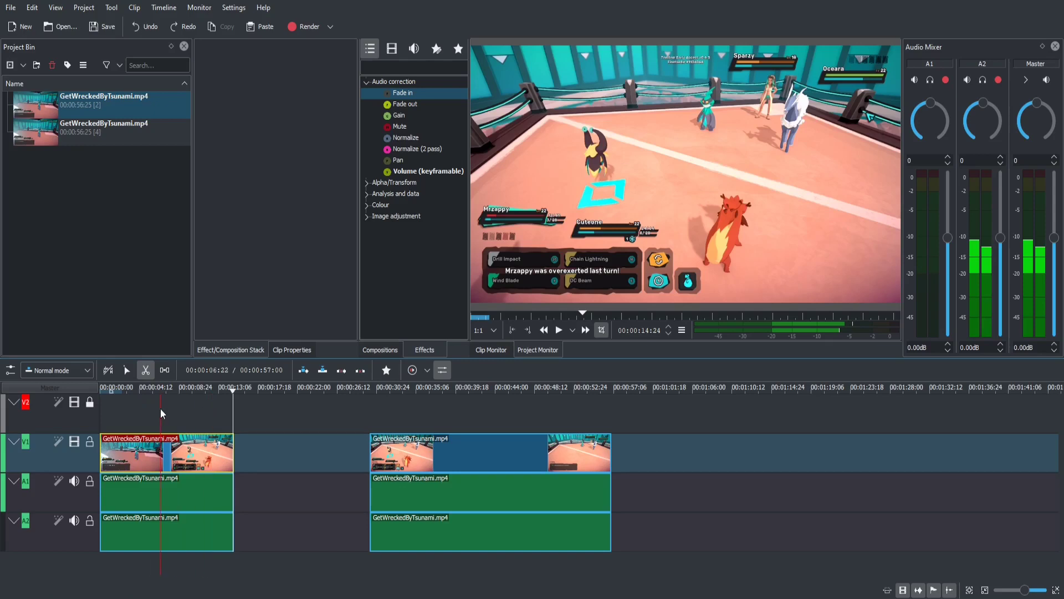
click(127, 370)
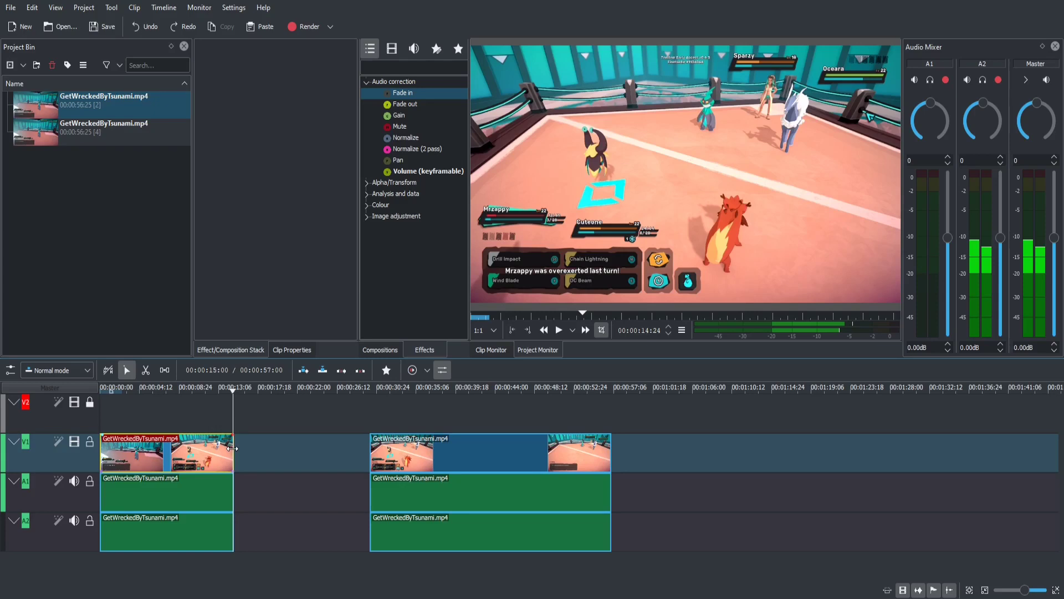
drag(232, 448, 285, 453)
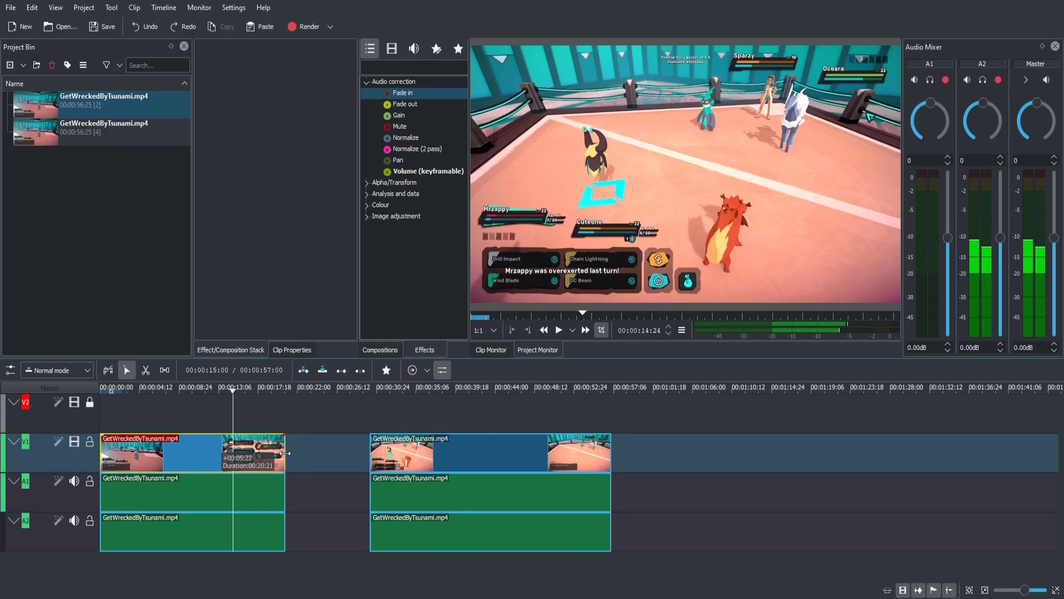
drag(284, 453, 158, 450)
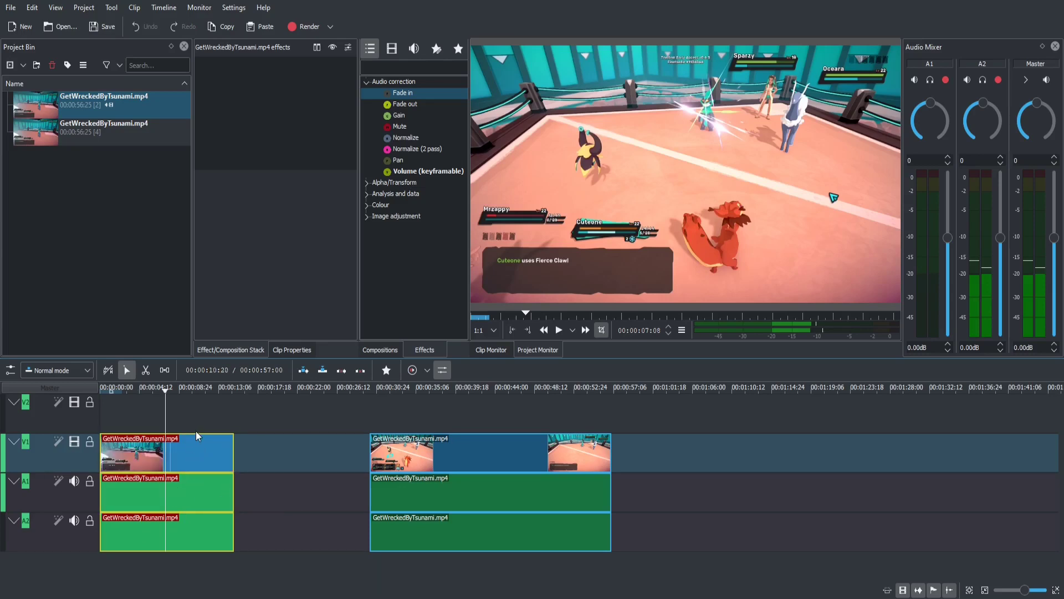
- Insert a new audio track under A2
click(137, 565)
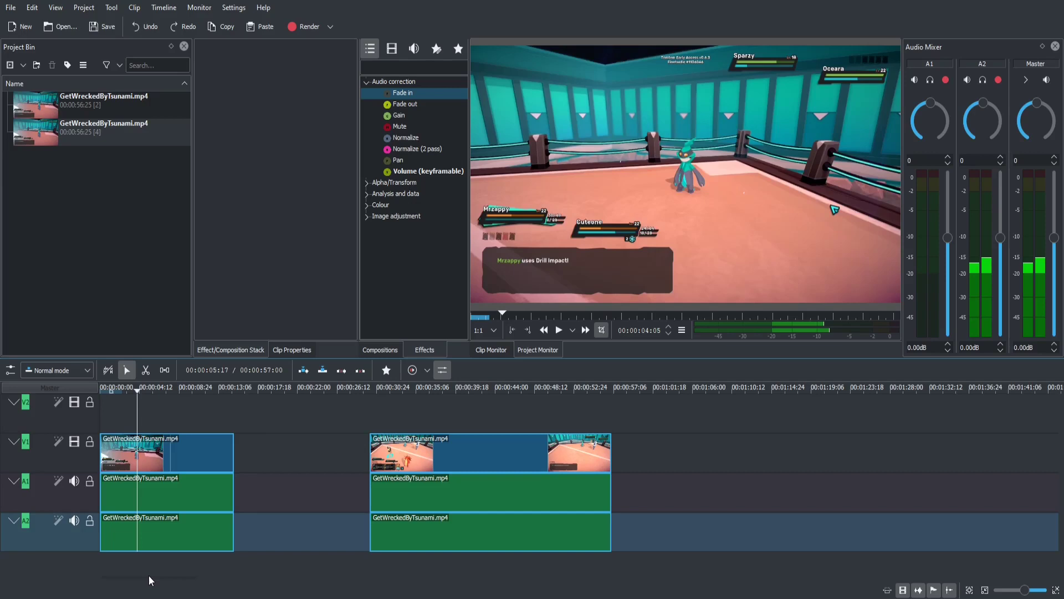
right_click(27, 527)
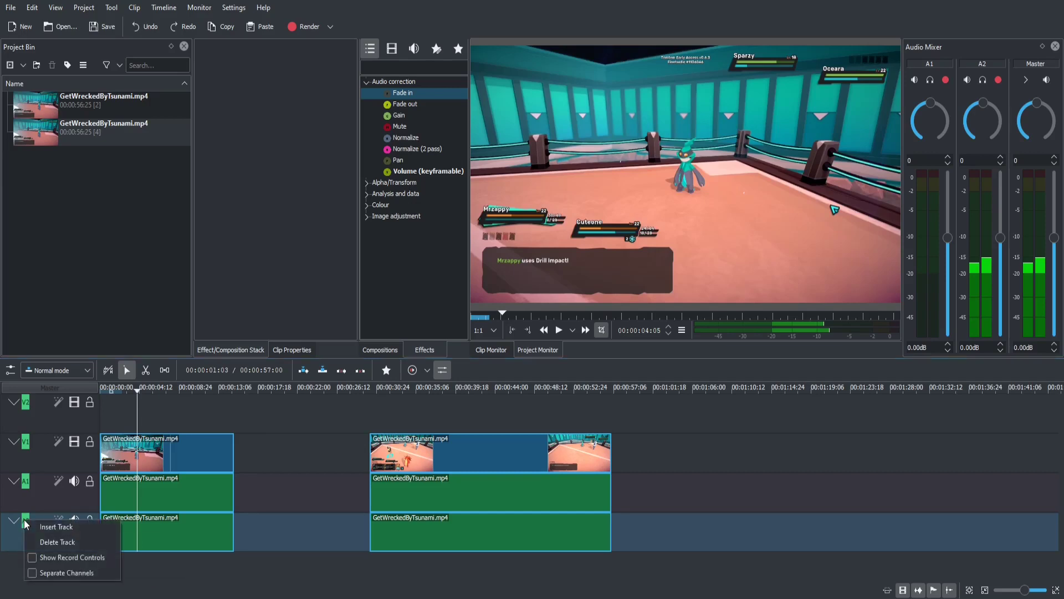
click(35, 528)
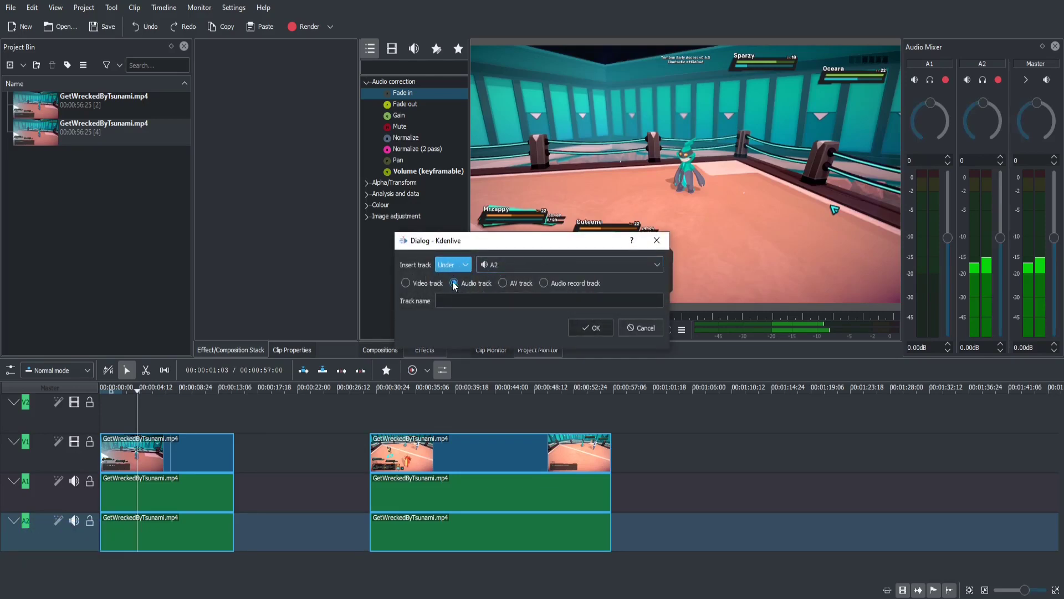
click(592, 328)
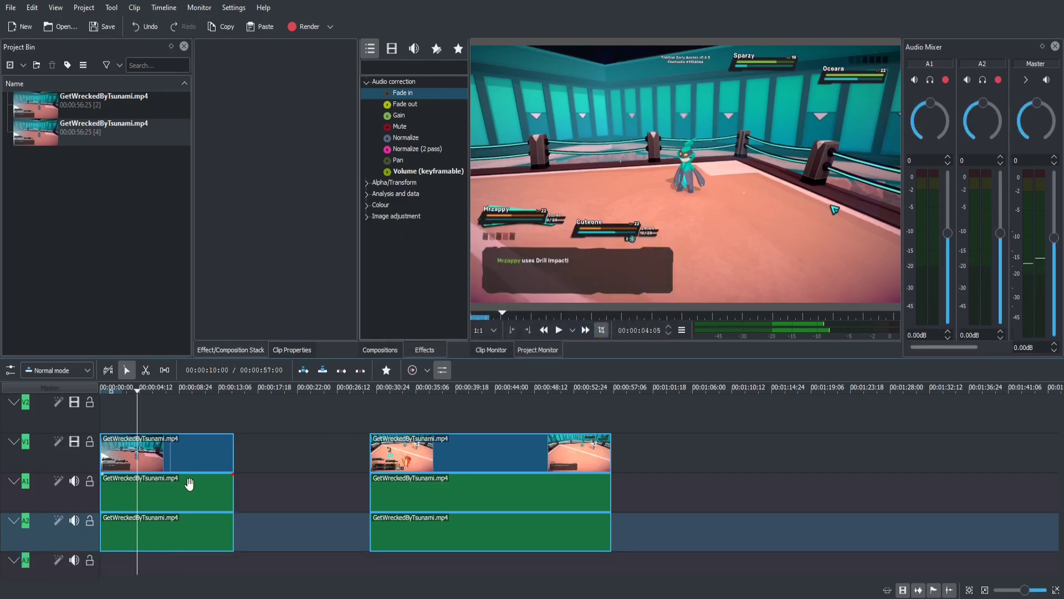
- Use the Spacer tool to widen the gap before the second grouped segment by about 2 seconds
drag(178, 452, 196, 469)
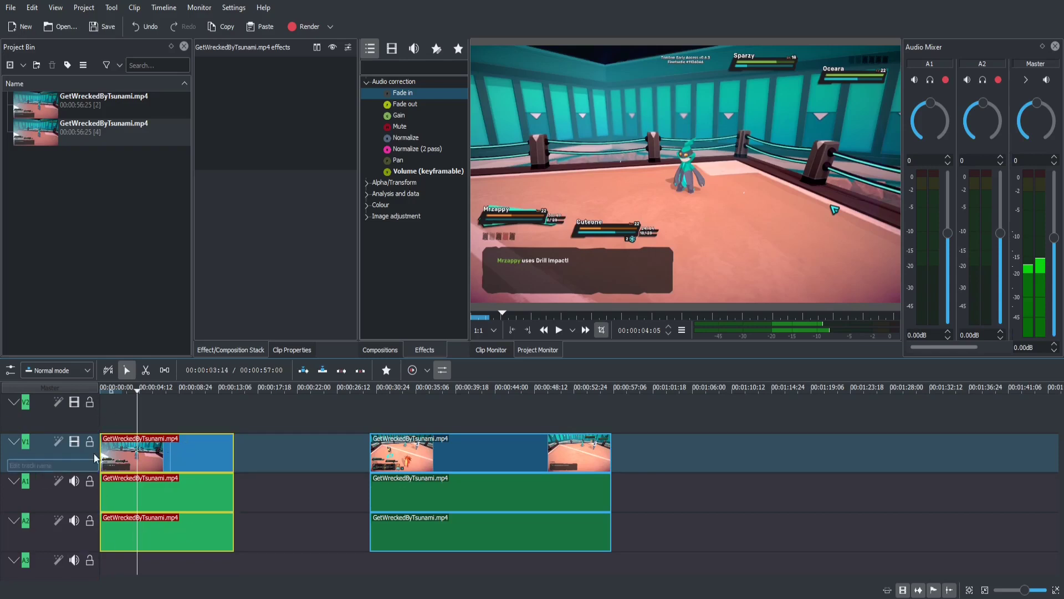
click(238, 394)
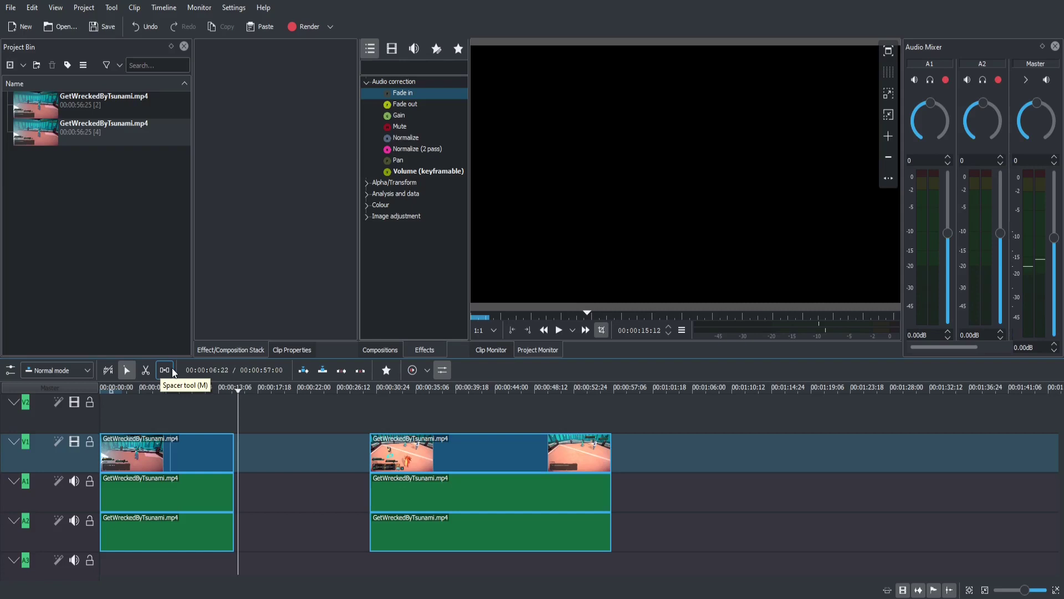
click(172, 370)
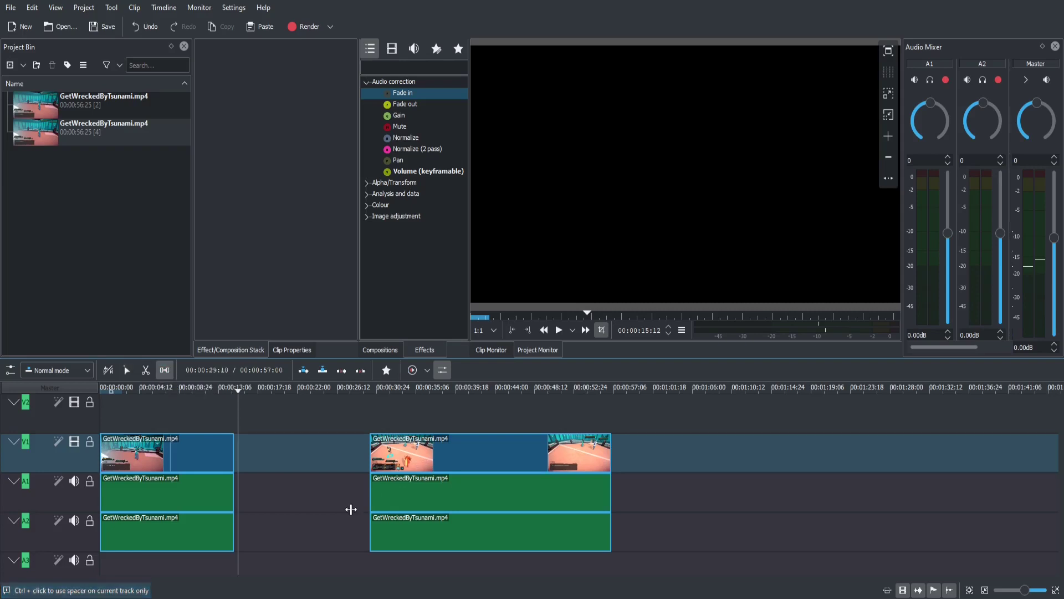
mouse_move(429, 460)
mouse_down()
mouse_move(314, 459)
mouse_move(450, 459)
mouse_up()
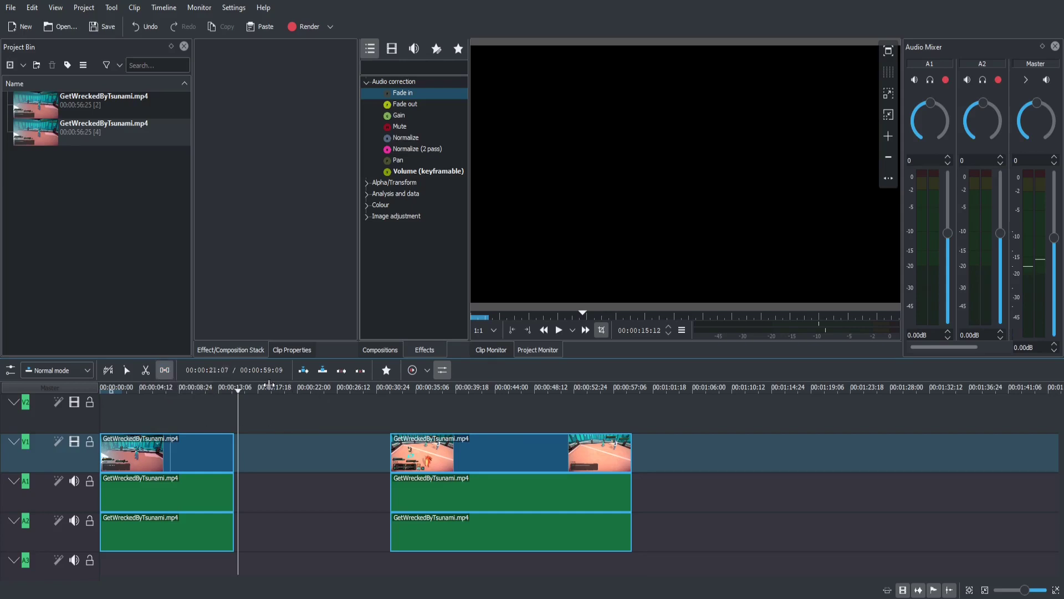
- Try shifting both grouped segments about 15 seconds later with the Spacer tool, and move them back to the timeline start
click(150, 454)
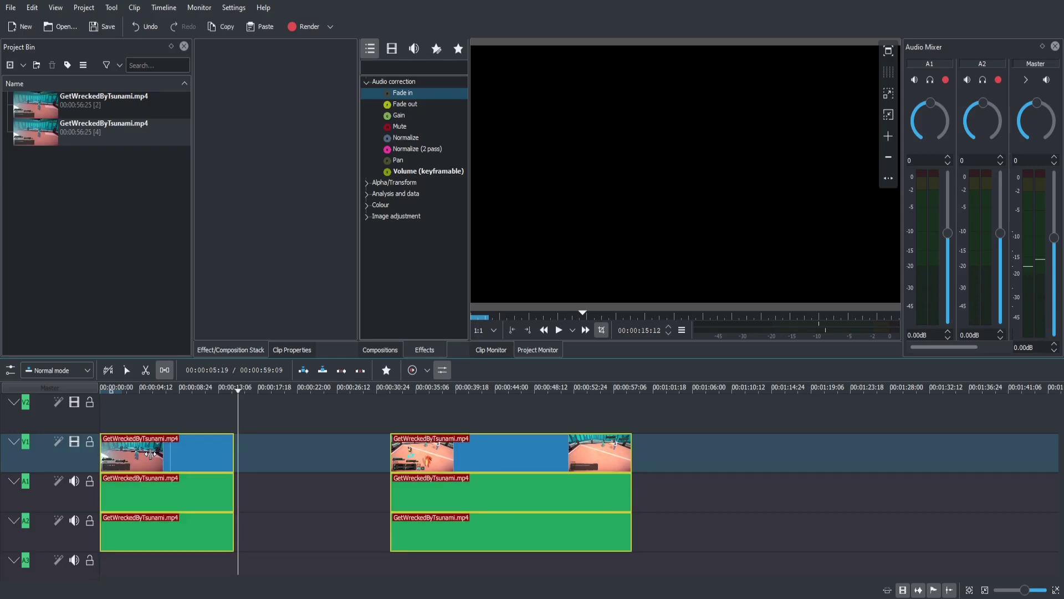
drag(150, 454, 271, 455)
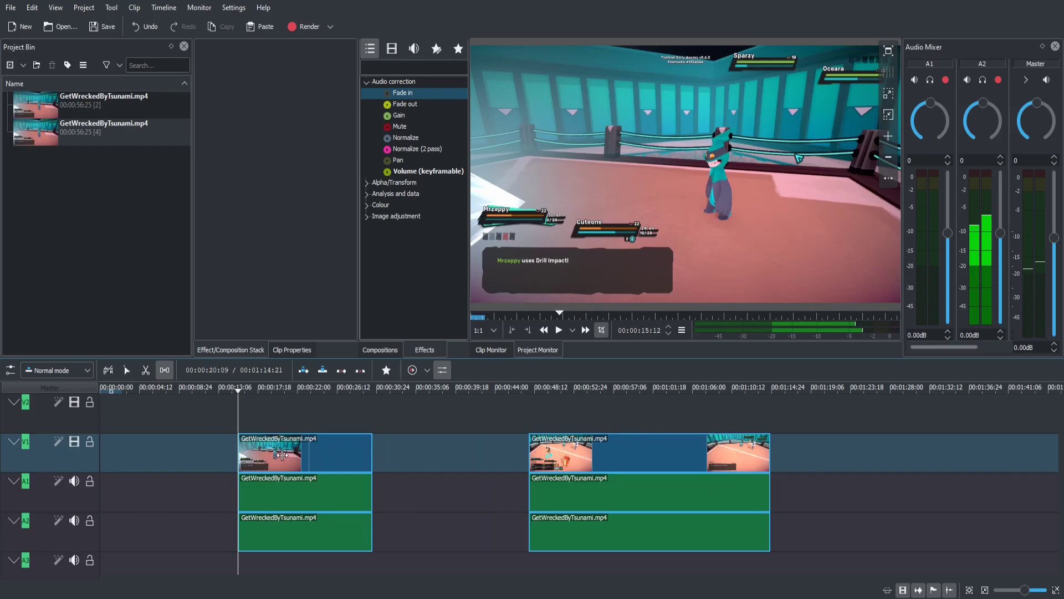
drag(283, 455, 144, 454)
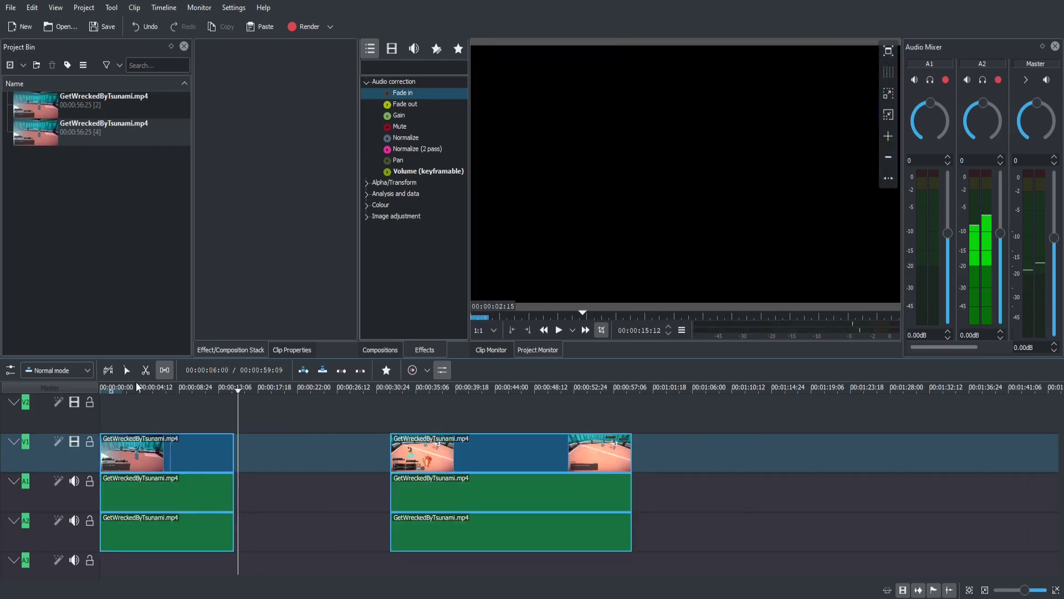
- Move the first grouped segment on its own to start about 5 seconds in, and place the second segment directly after it
click(127, 370)
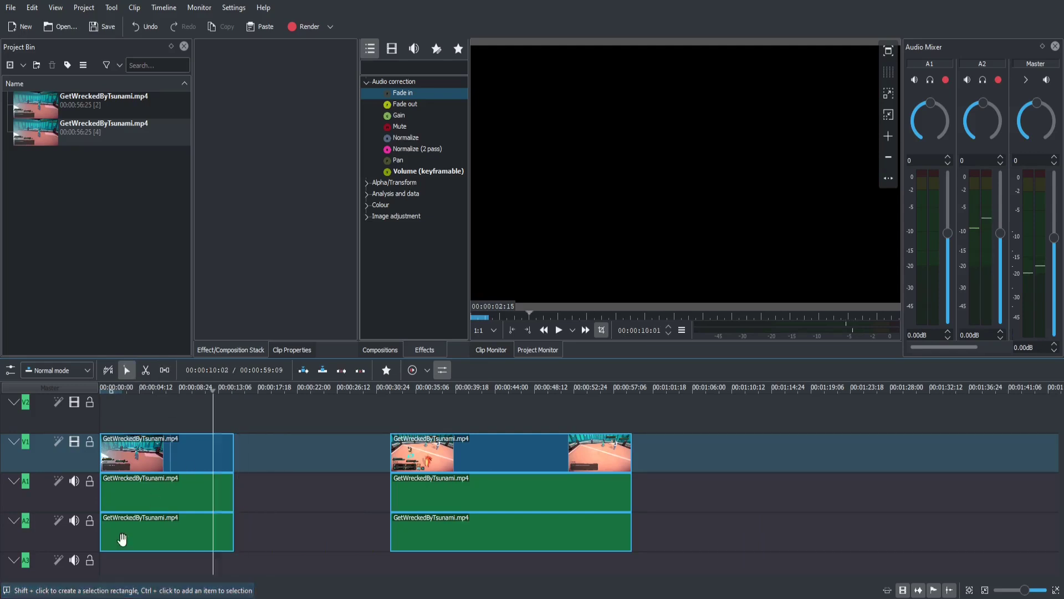
key(Home)
click(177, 442)
drag(224, 447, 272, 447)
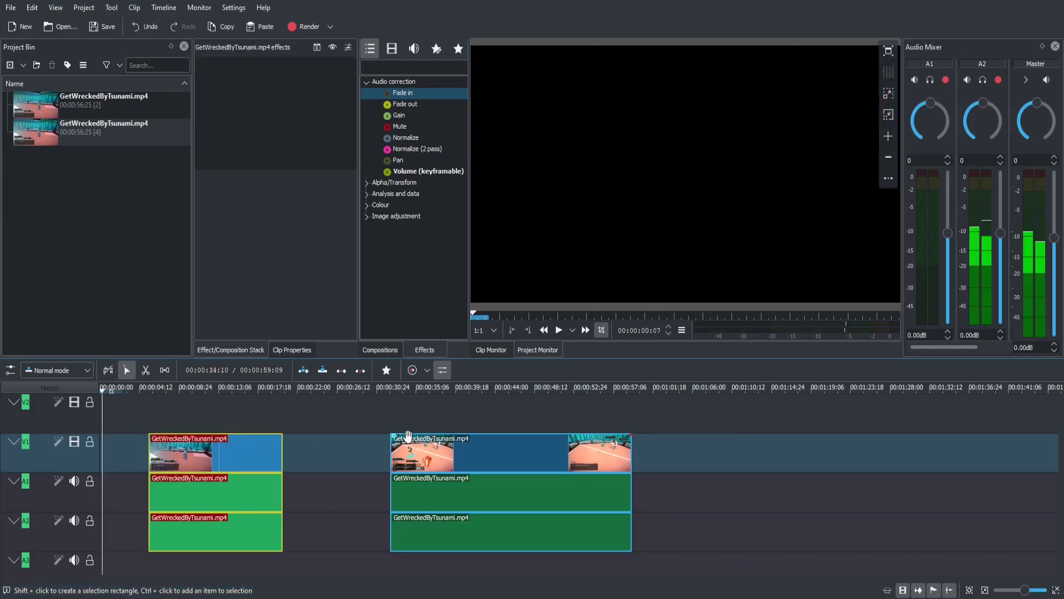
drag(461, 454, 568, 454)
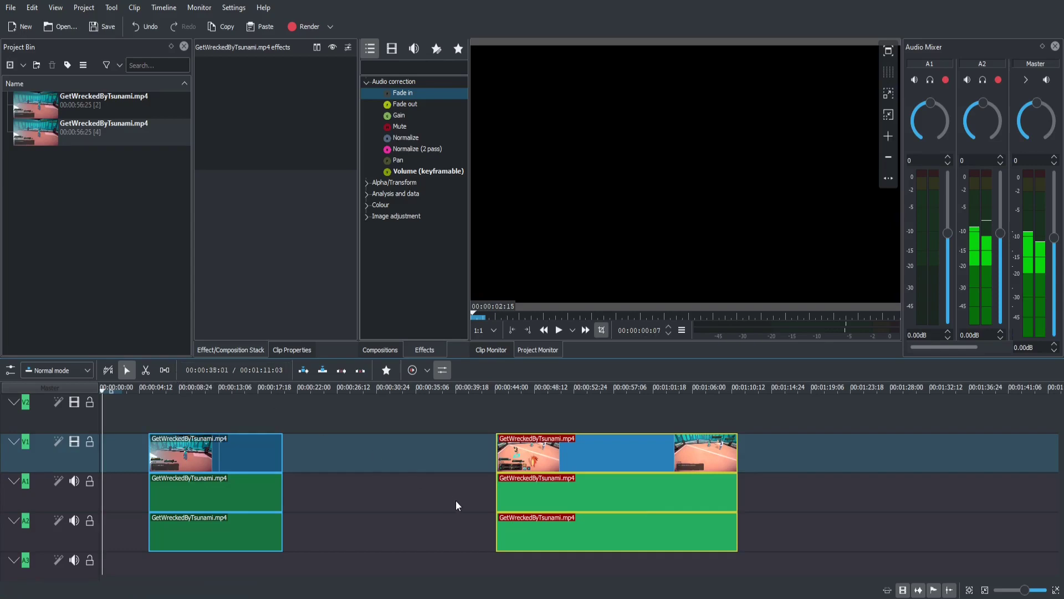
click(548, 452)
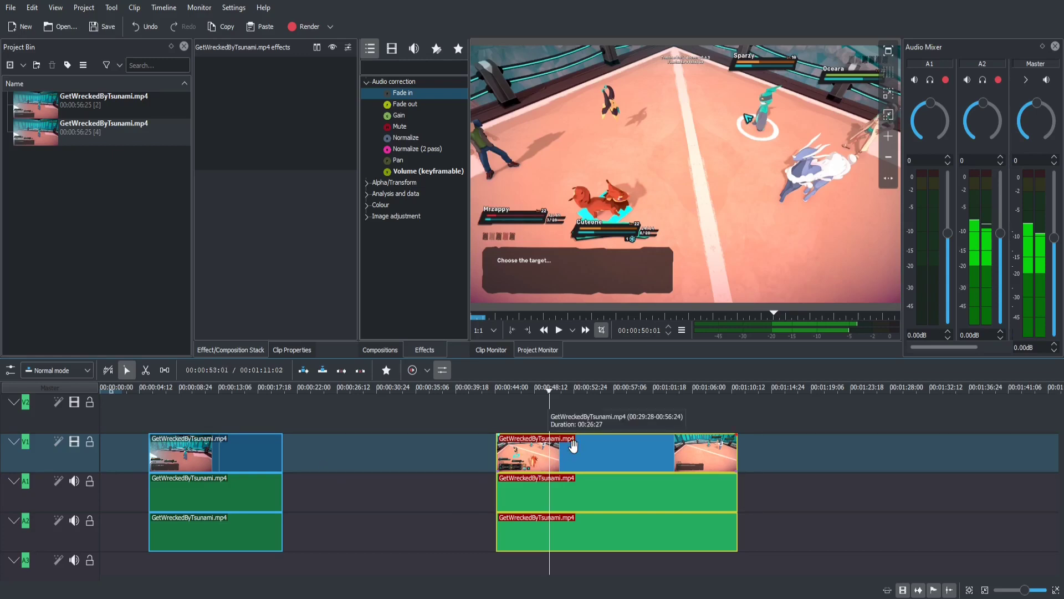
drag(587, 453, 369, 449)
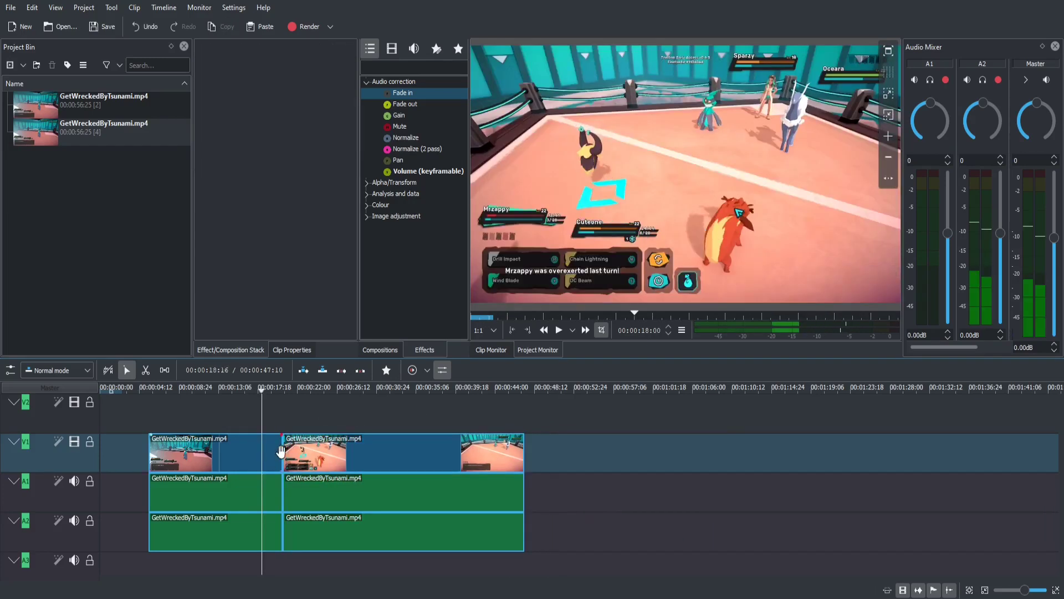
- Shift both grouped segments together to the start of the timeline with the Spacer tool
click(311, 415)
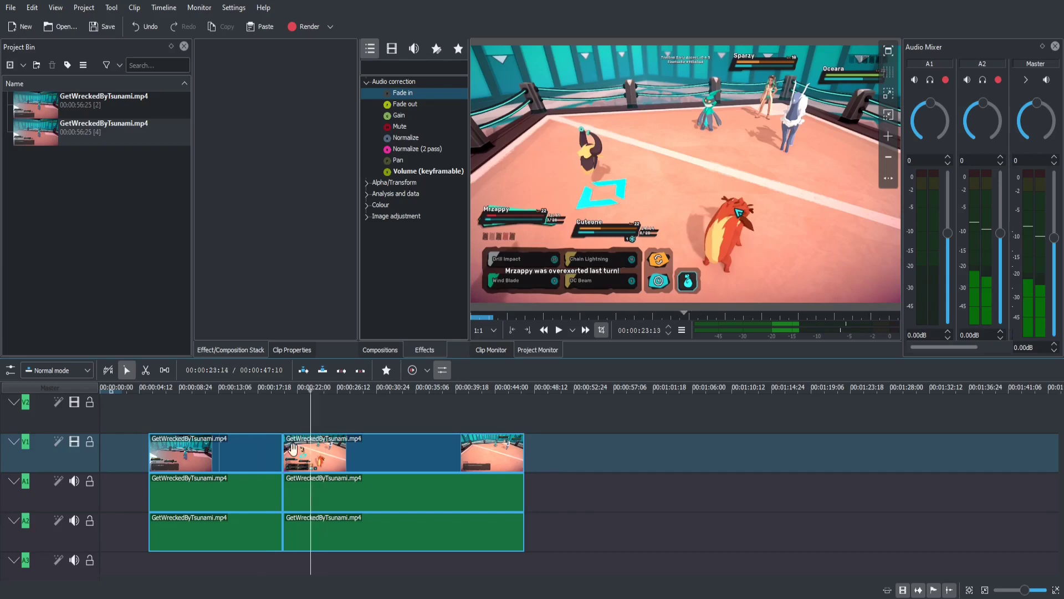
click(188, 416)
click(126, 371)
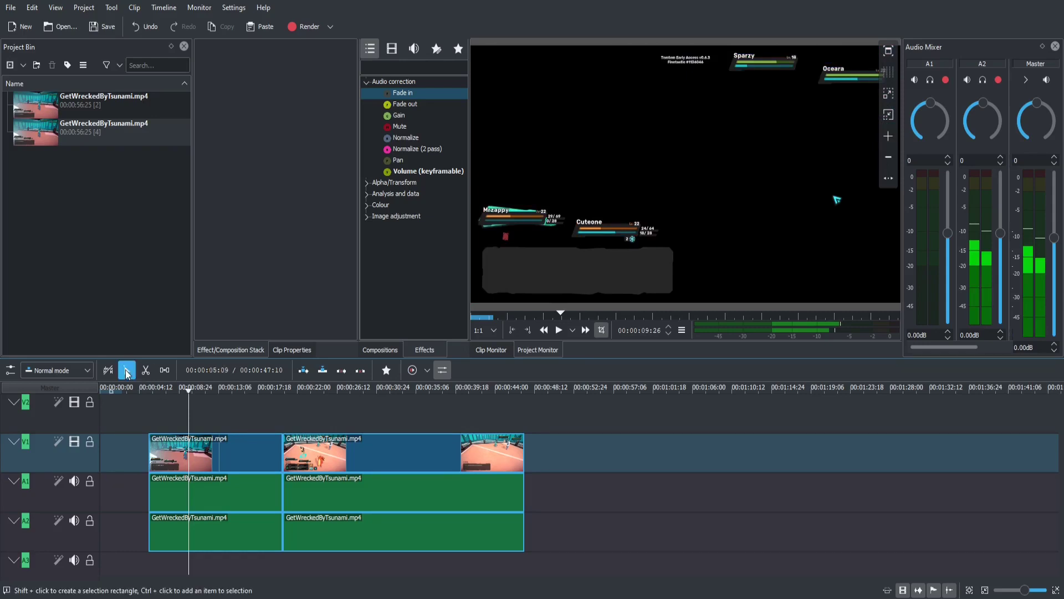
click(165, 370)
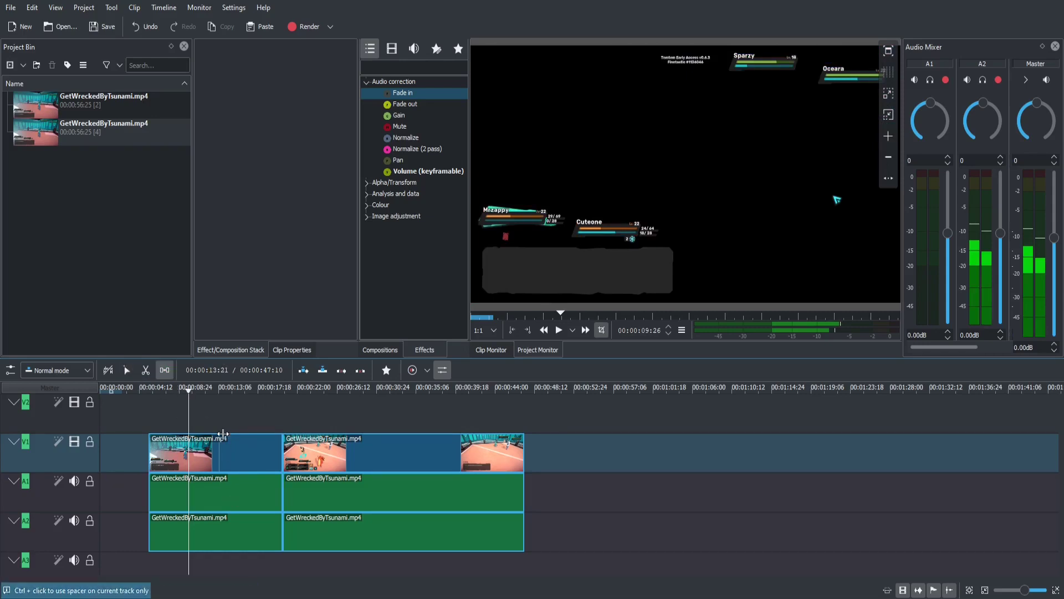
drag(223, 456, 131, 457)
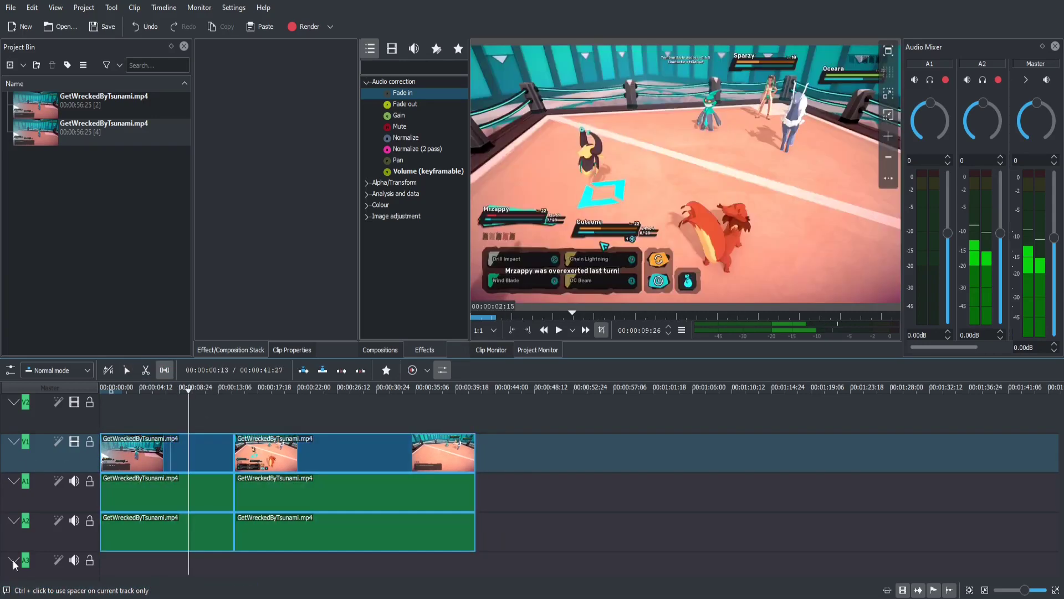
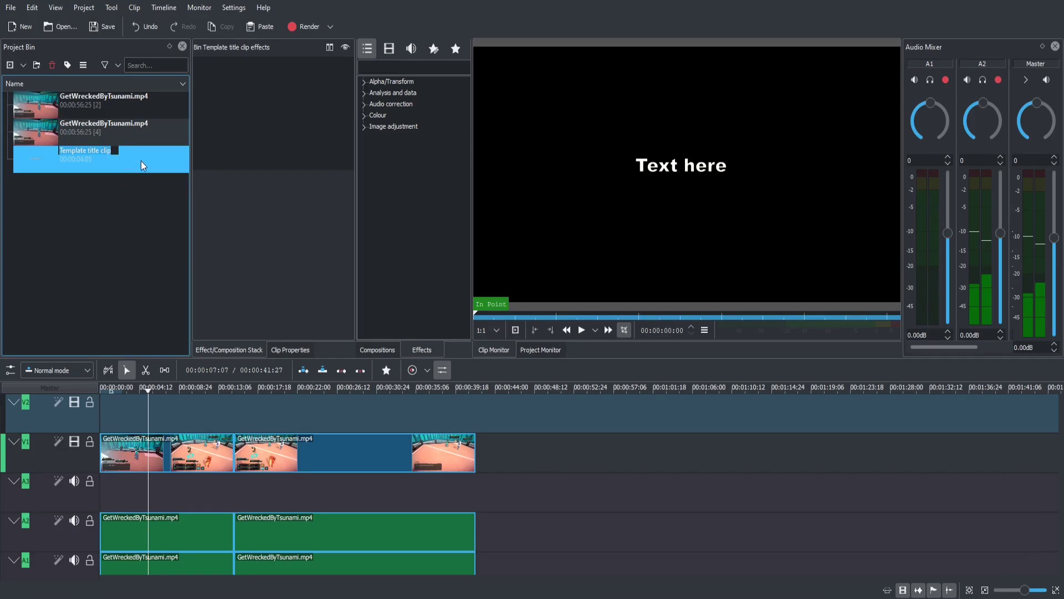
- Open the template title clip for editing and replace its text with "Chris' Tutorials"
double_click(141, 161)
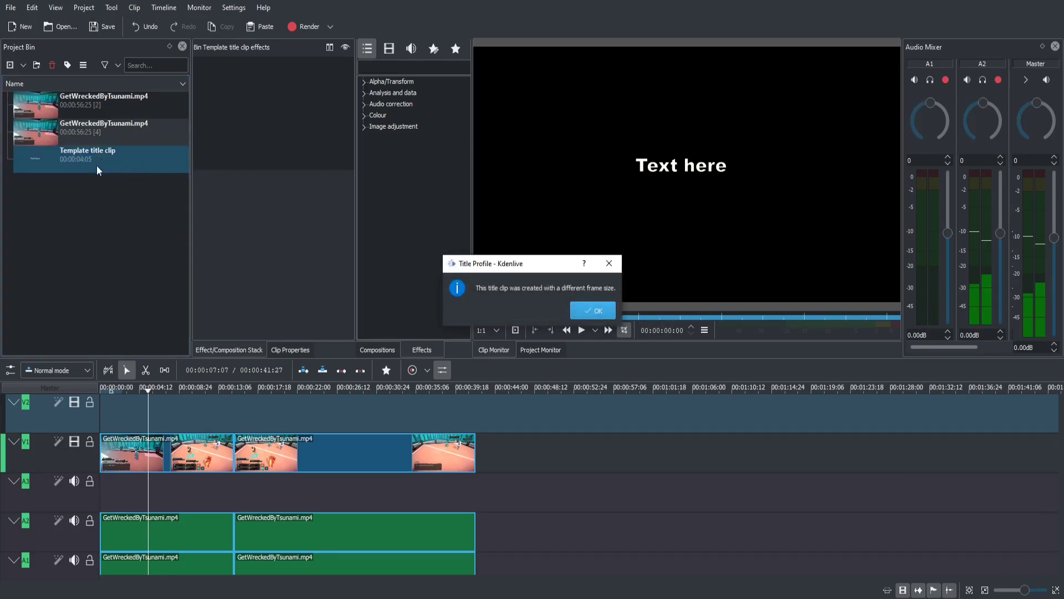
click(579, 311)
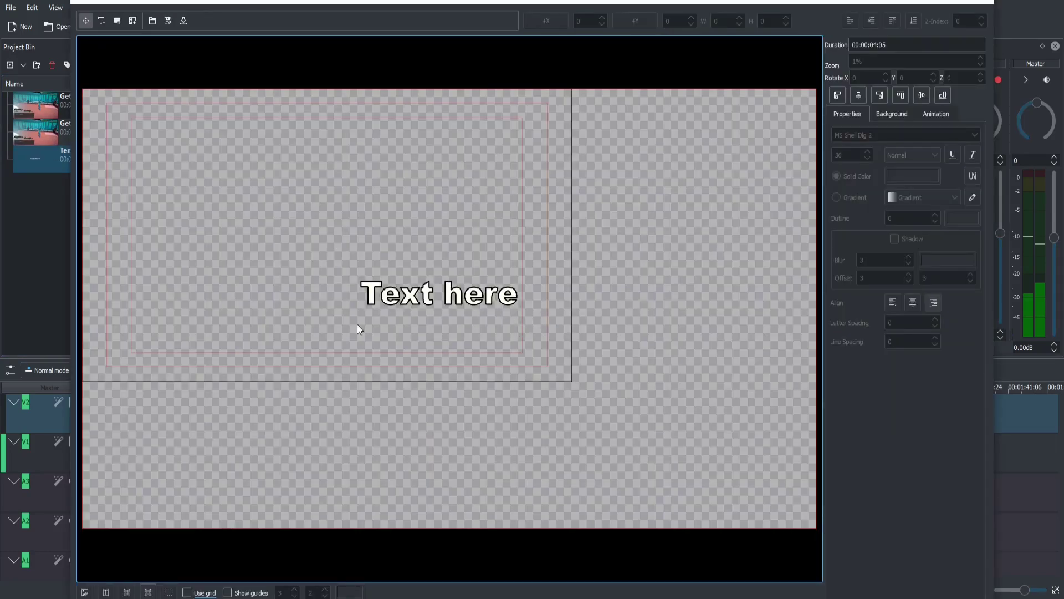
click(431, 302)
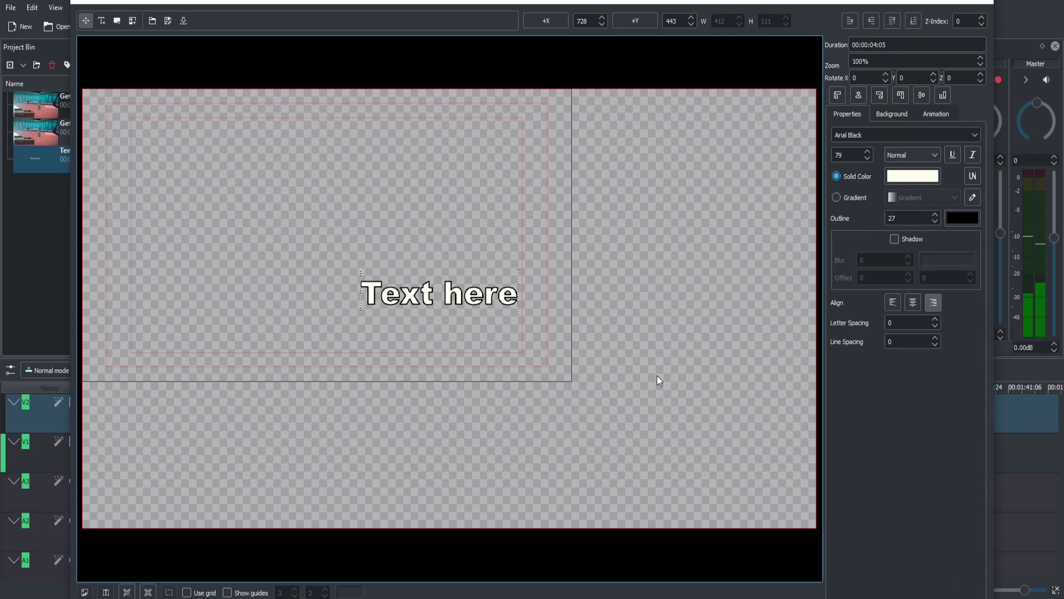
key(ctrl+a)
key(BackSpace)
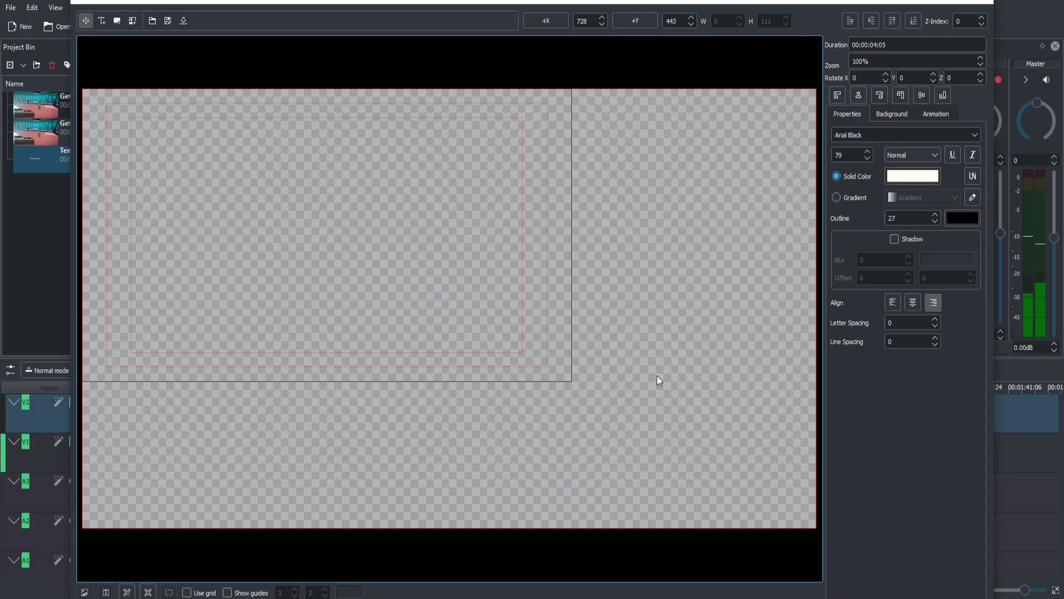
text(Chris')
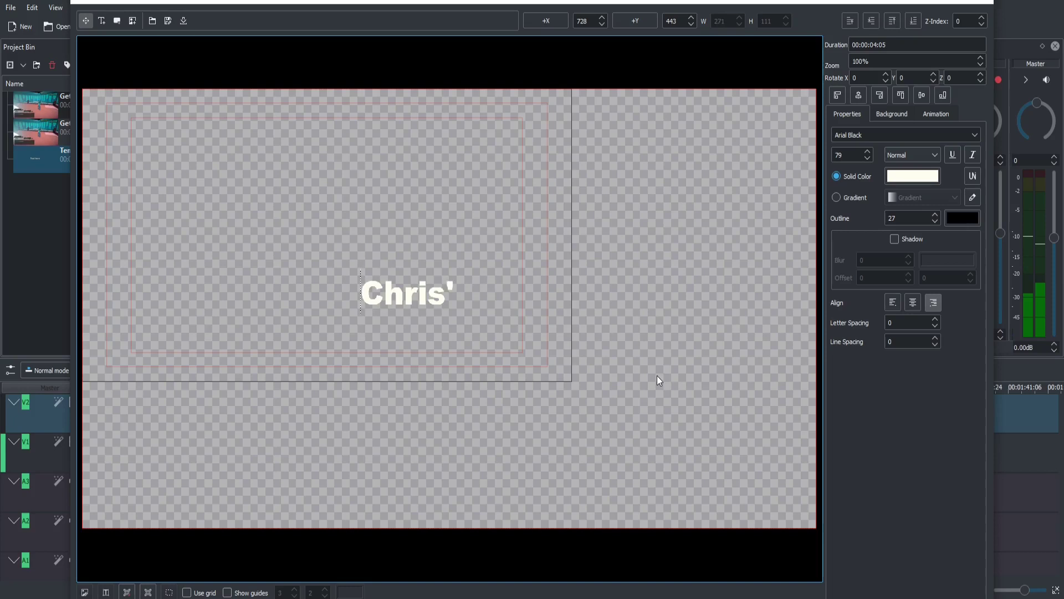
text( Tutorials)
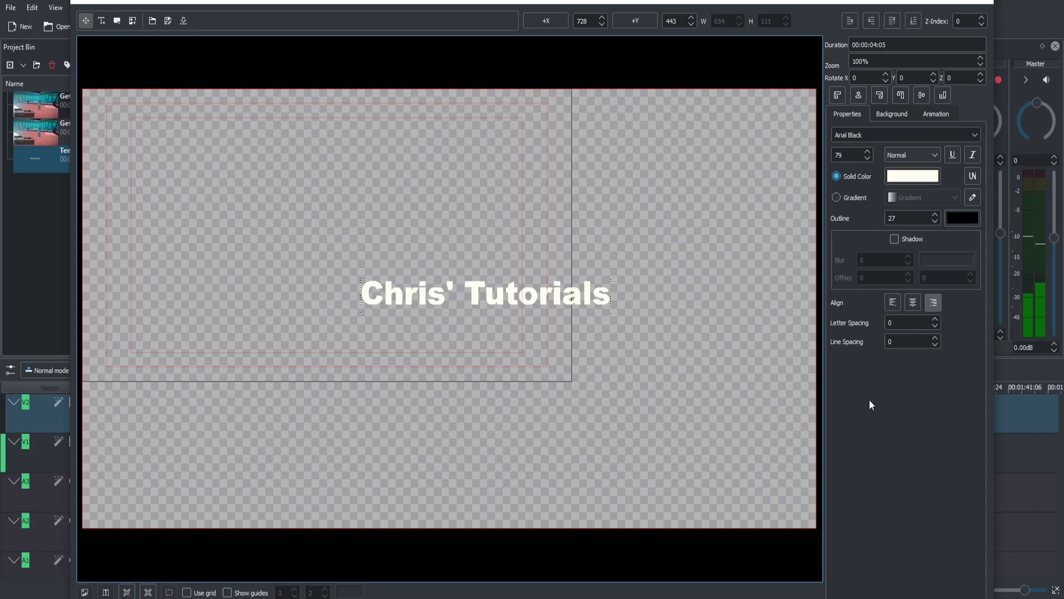
- Center the title text horizontally and vertically in the frame and set its font to Bebas Neue
click(855, 98)
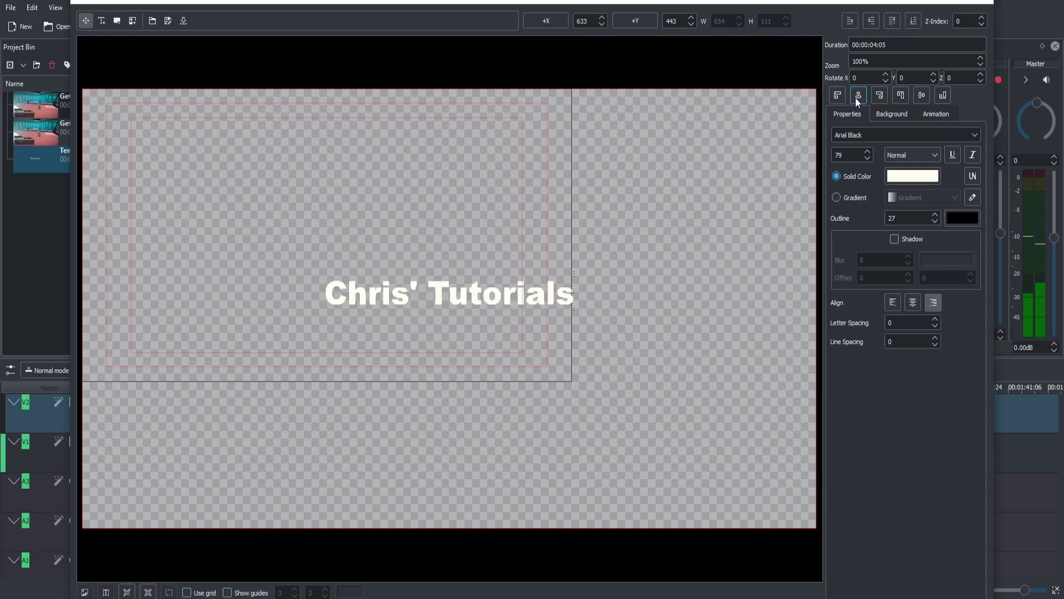
click(924, 95)
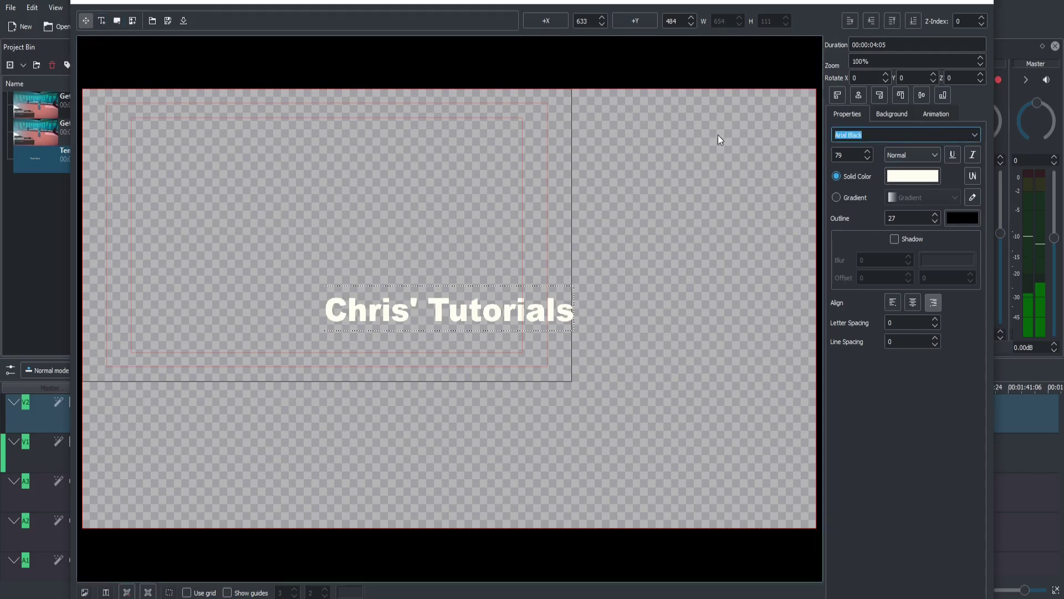
click(975, 136)
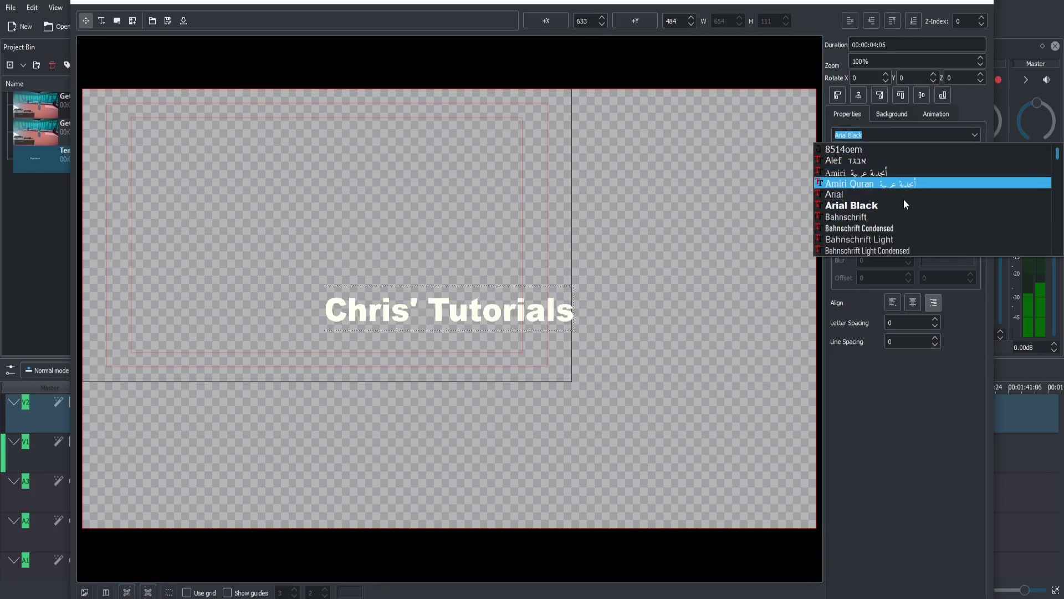
scroll(900, 225, down, 5)
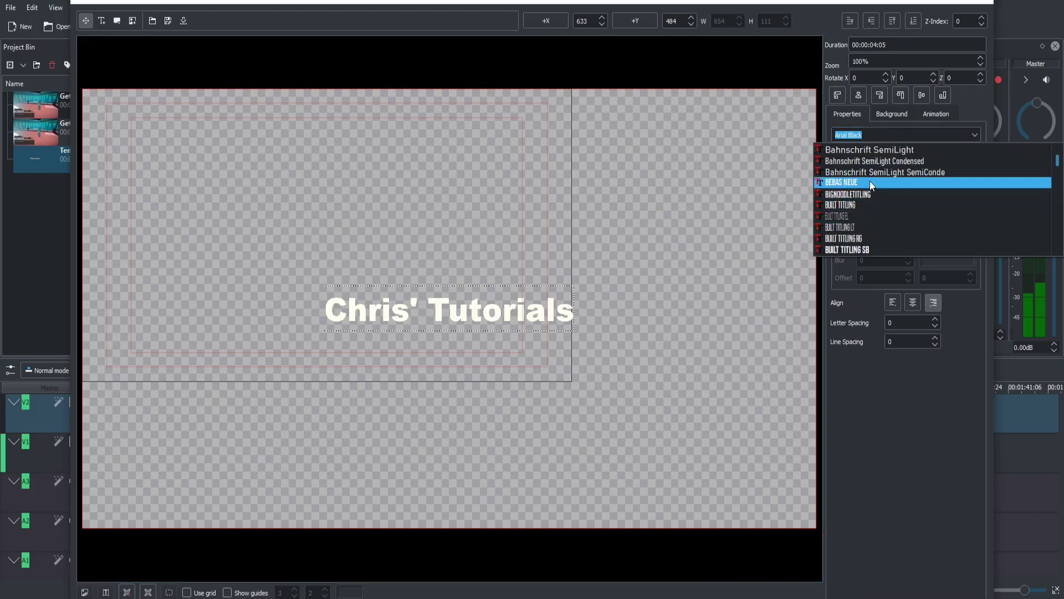
click(870, 181)
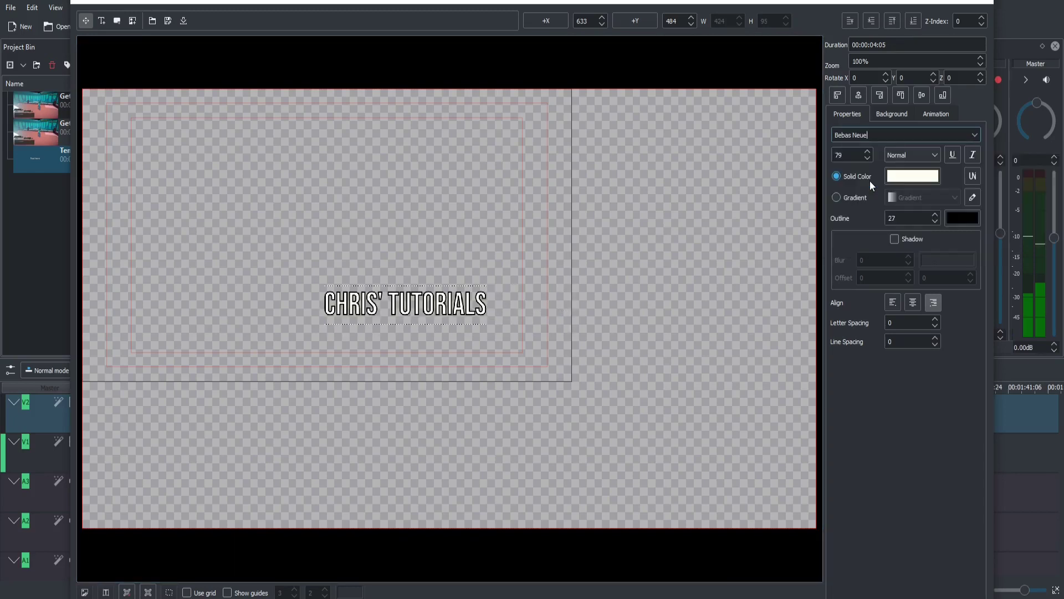
- Set the title text's outline width to 0
click(894, 217)
drag(908, 218, 868, 220)
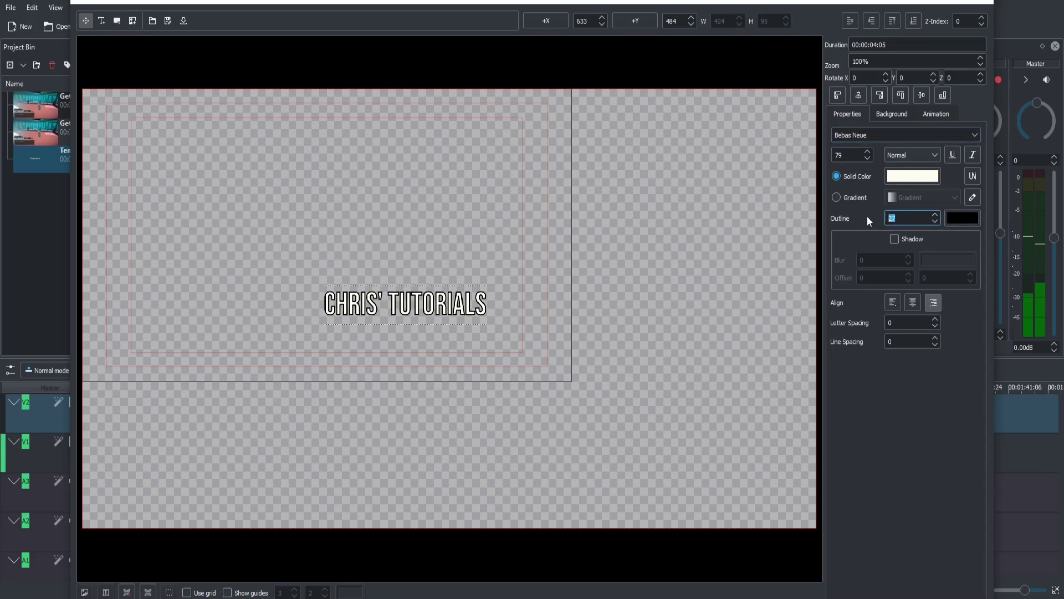
text(1)
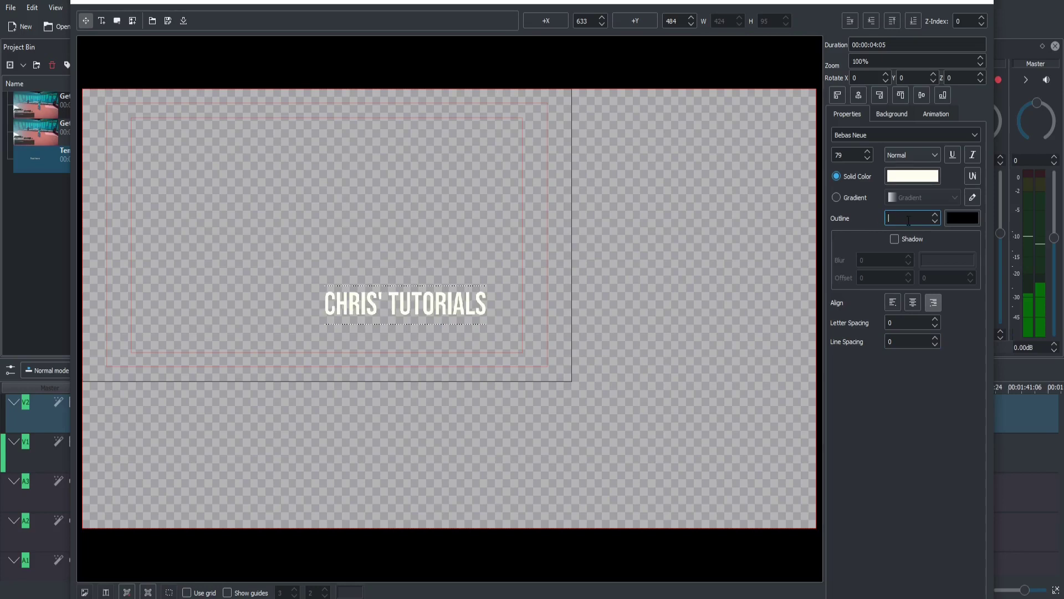
text(0)
- Enable a shadow on the title text with a blur of 15 and a horizontal offset of 5
click(895, 241)
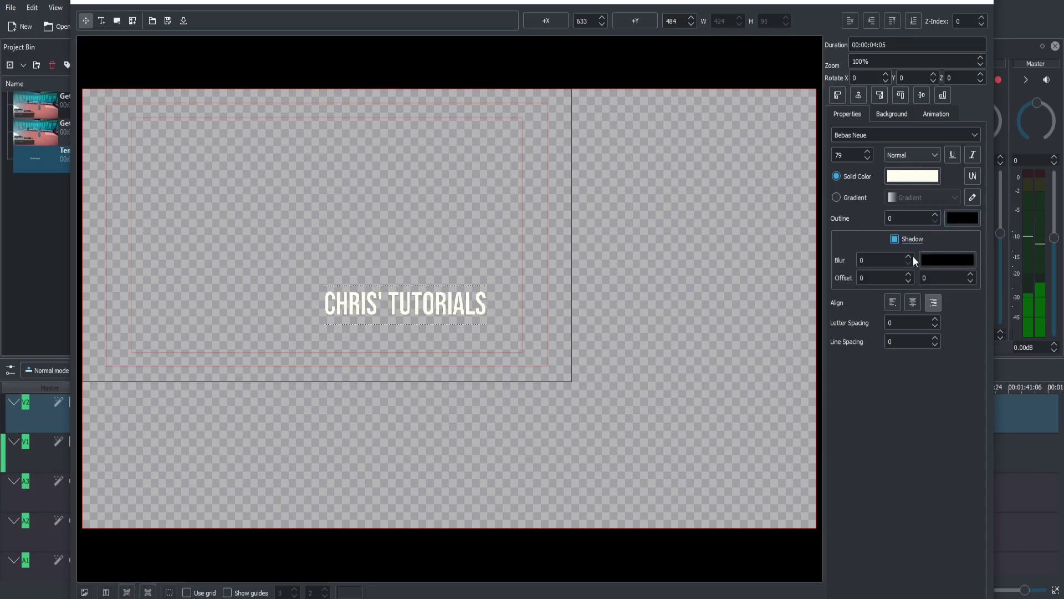
click(890, 261)
text(15)
click(880, 277)
text(15)
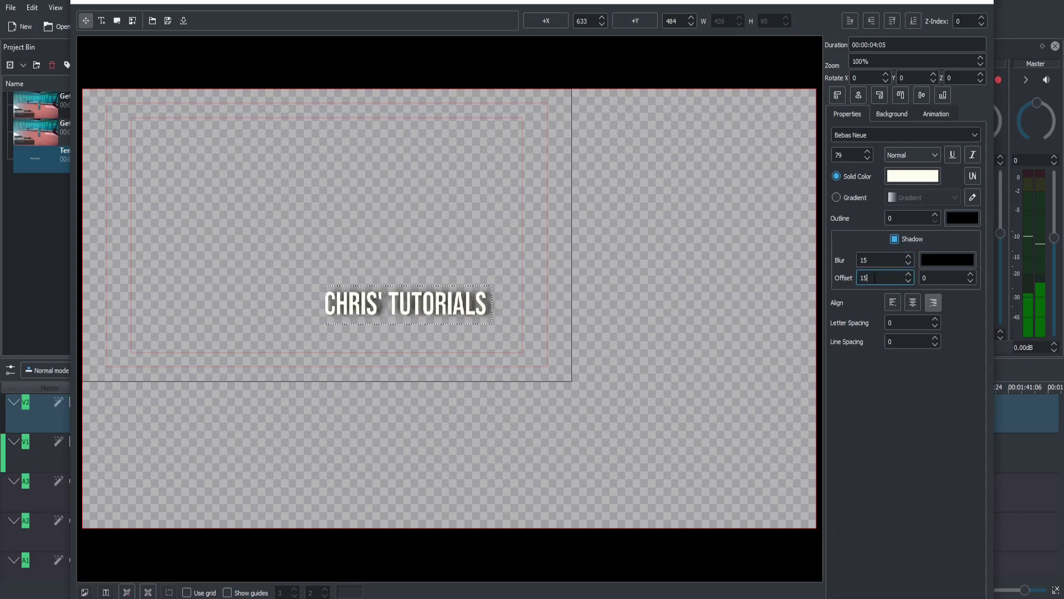
key(BackSpace)
key(BackSpace)
text(5)
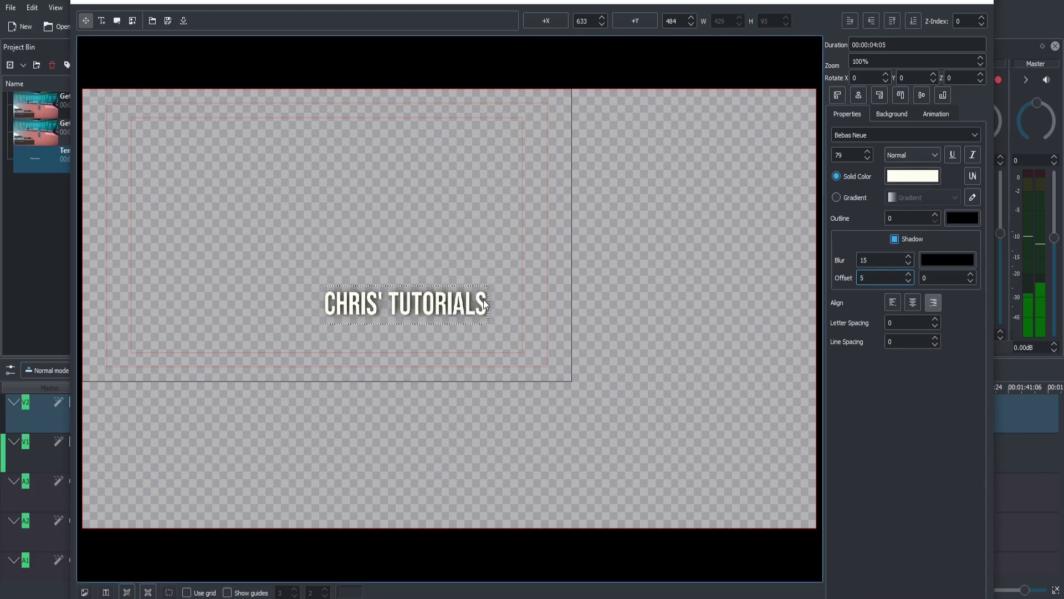
- Set the title shadow's blur to 0 and its vertical offset to 5
double_click(882, 259)
text(0)
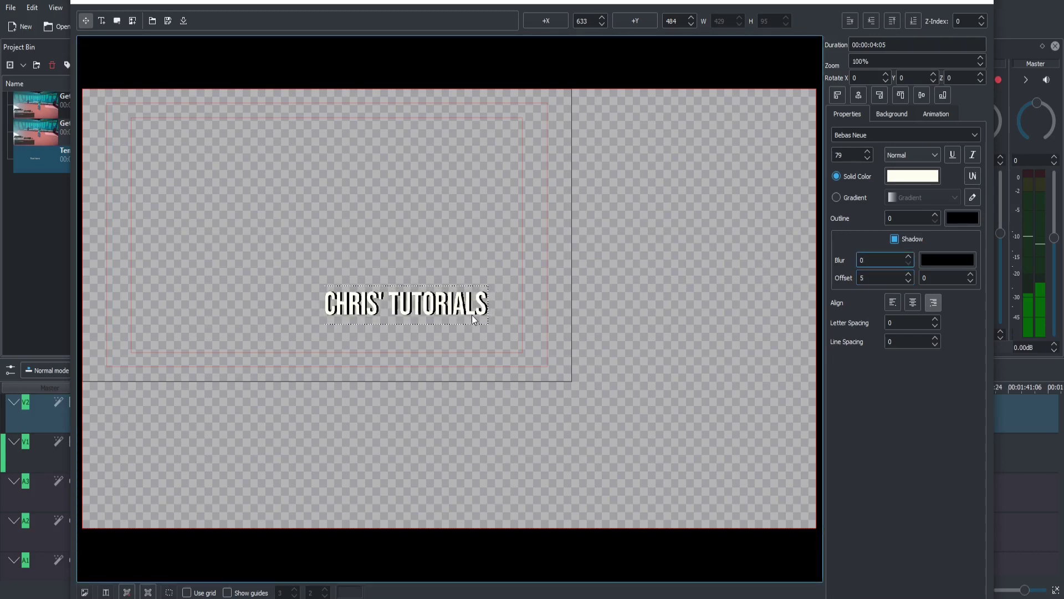
click(948, 277)
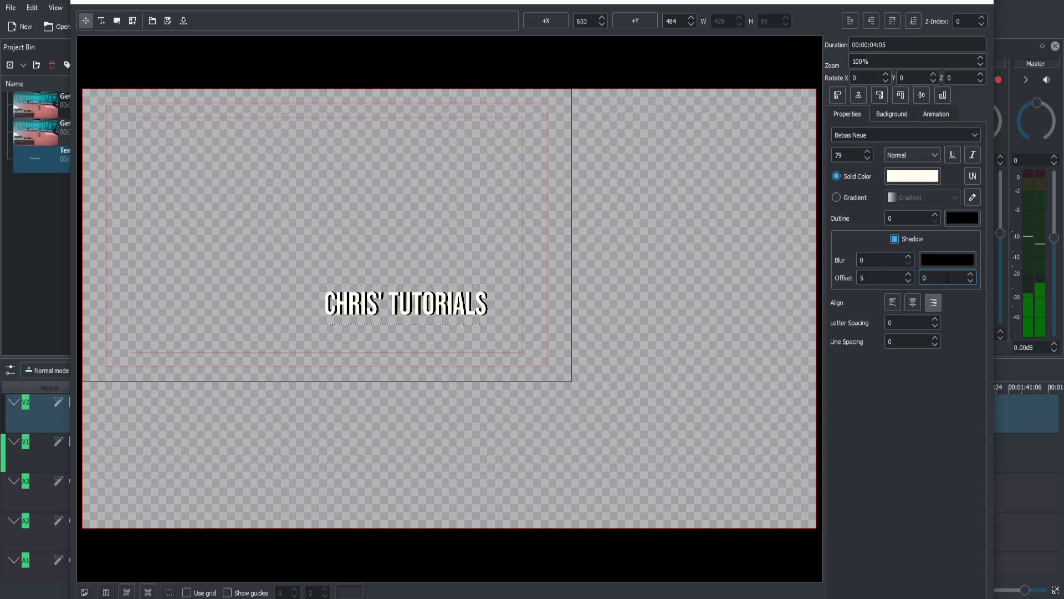
double_click(948, 277)
text(5)
click(873, 274)
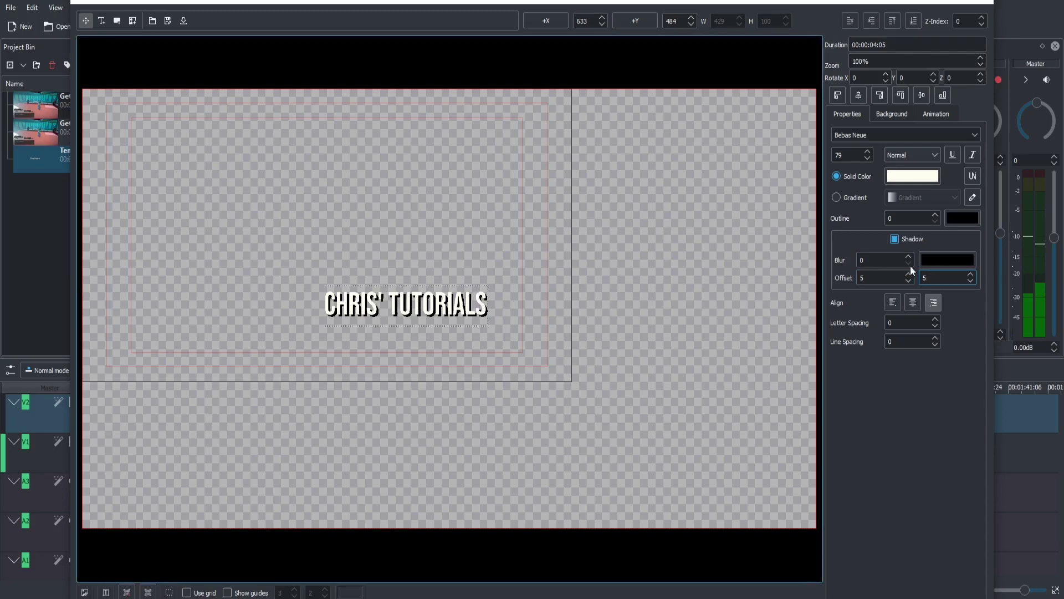
- Try a shadow blur of 15 on the title text and return the blur to 0
click(889, 261)
key(BackSpace)
text(15)
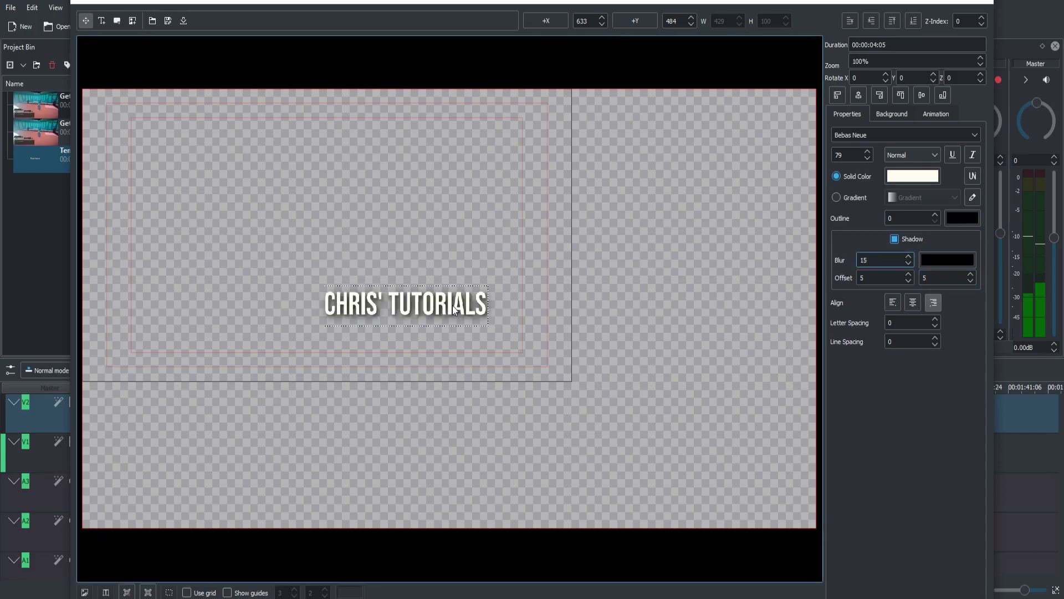
key(Return)
text(0)
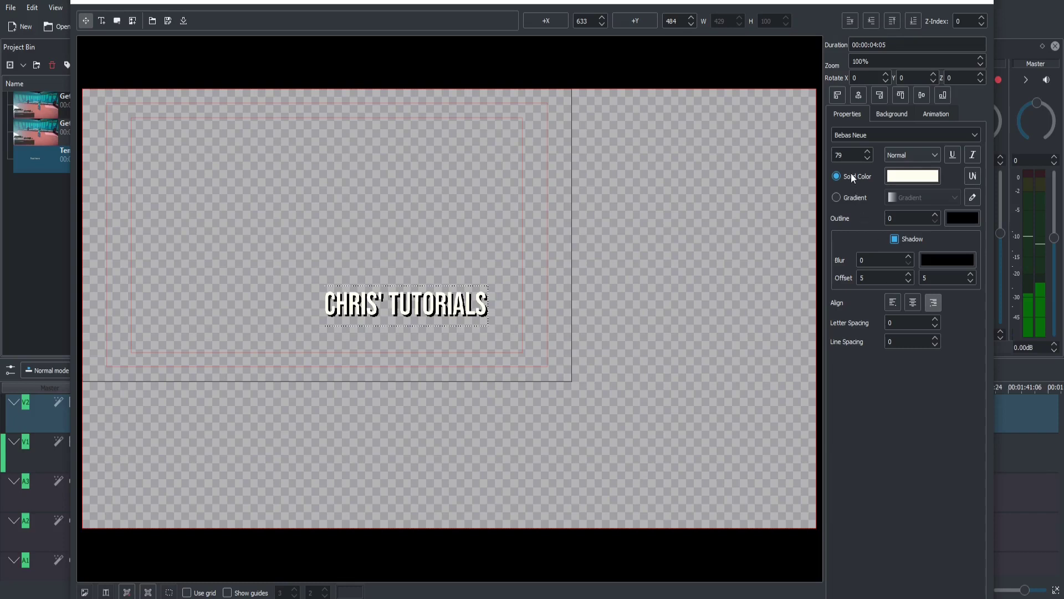
- Save the title design as a title file named ChrisTutorialsTitle
click(167, 21)
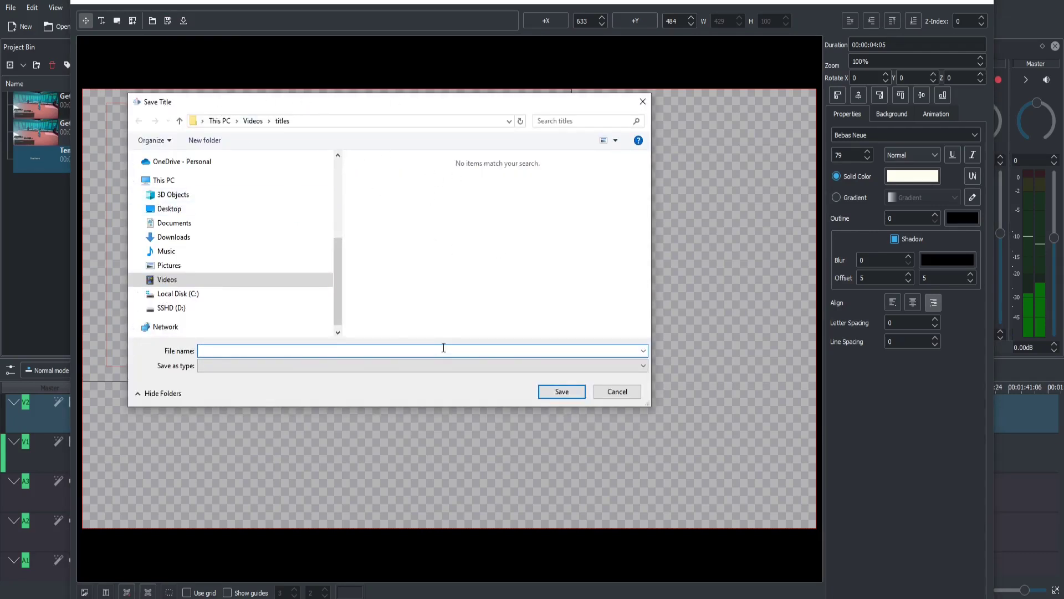
text(ChrisTutorialsTitle)
click(561, 391)
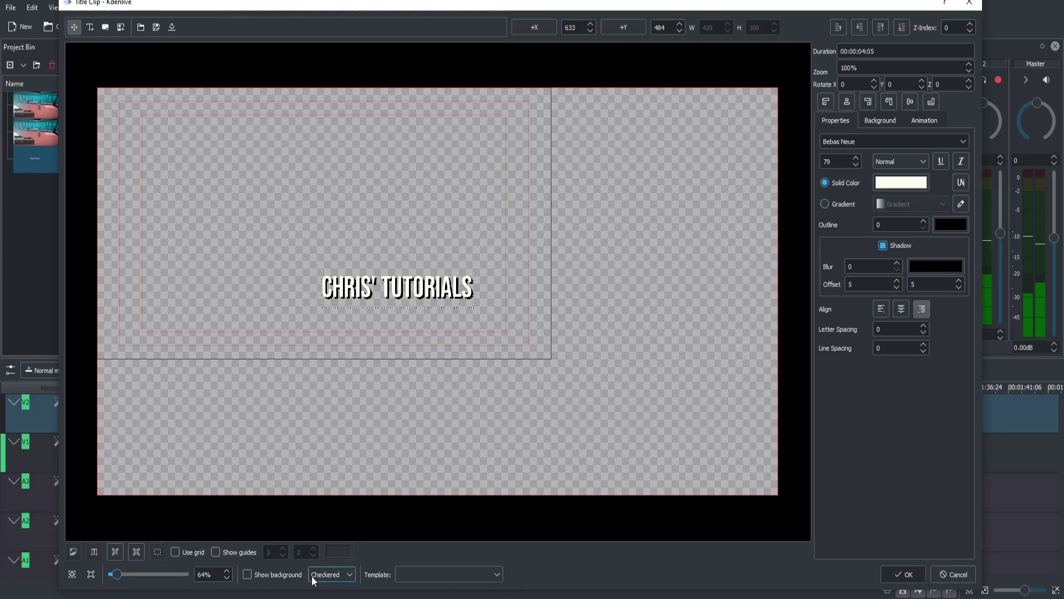
- Accept the title edits and keep the changes in this project only
click(914, 577)
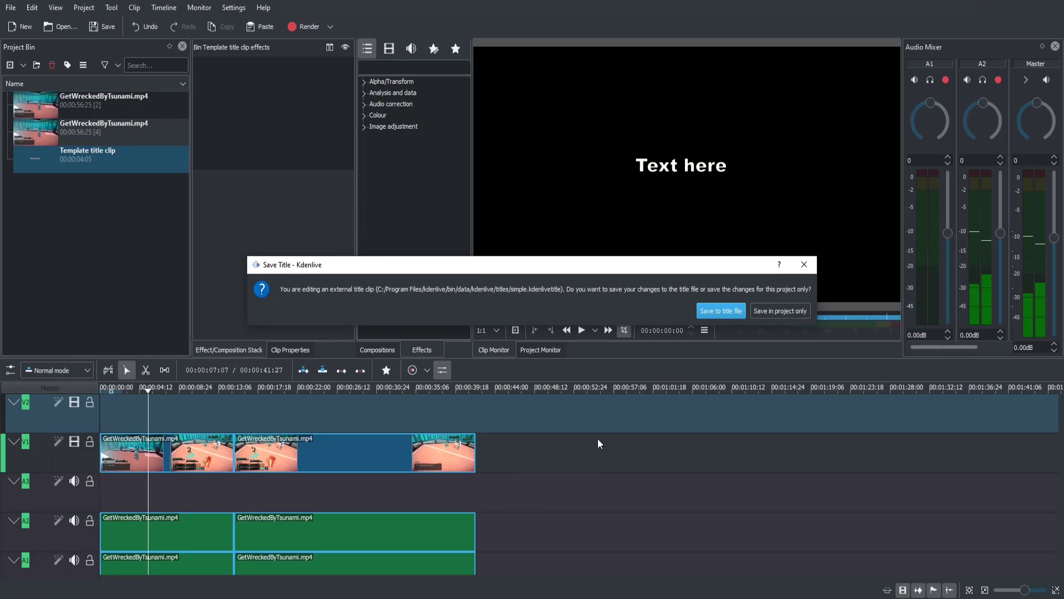
drag(627, 262, 596, 281)
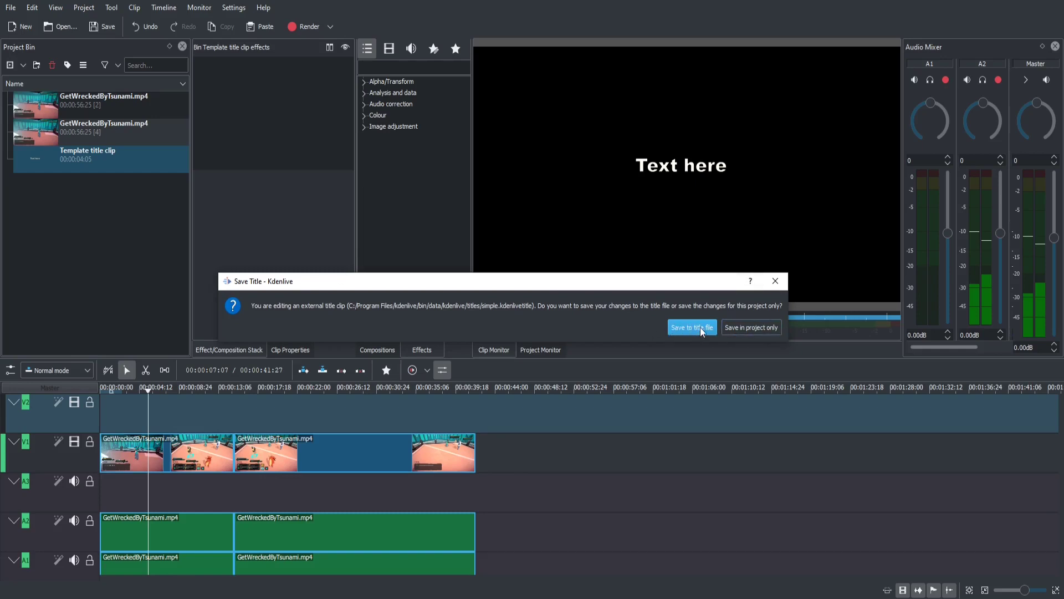
click(757, 333)
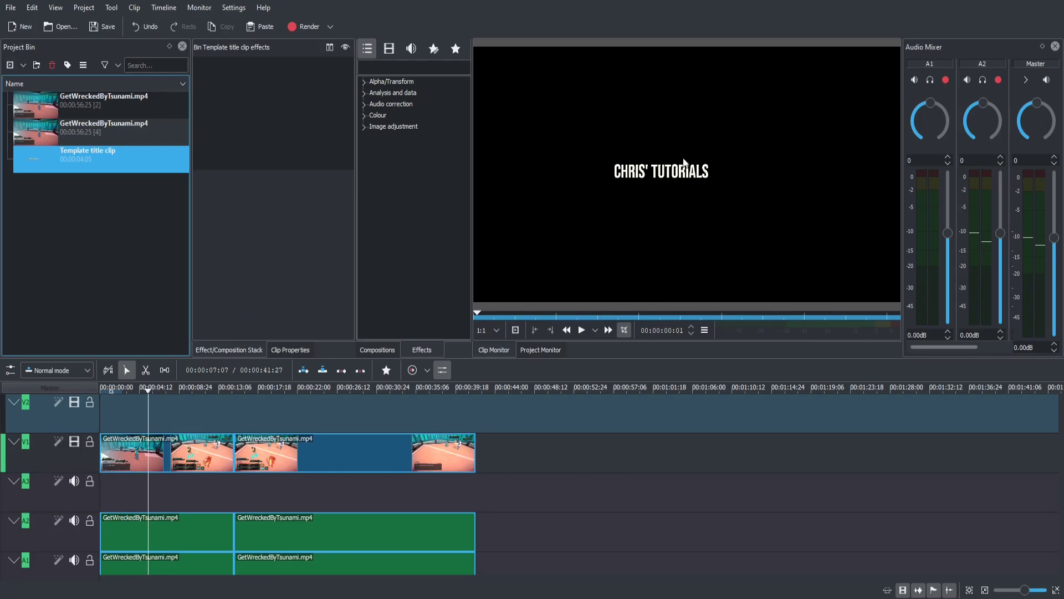
- Reopen the template title clip, center-align its text, and center it horizontally and vertically in the frame
double_click(124, 160)
click(589, 309)
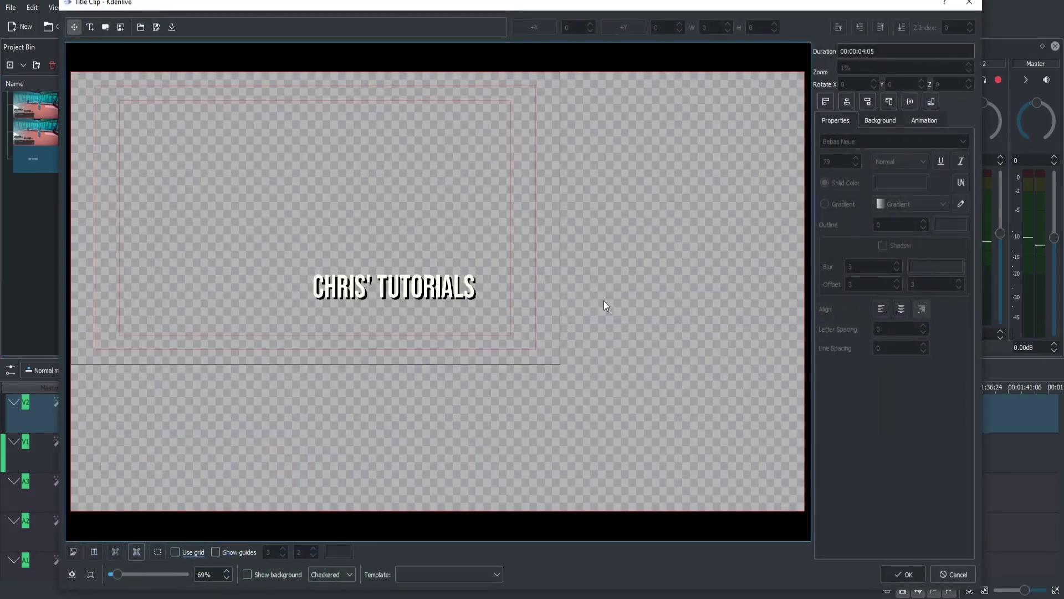
click(900, 310)
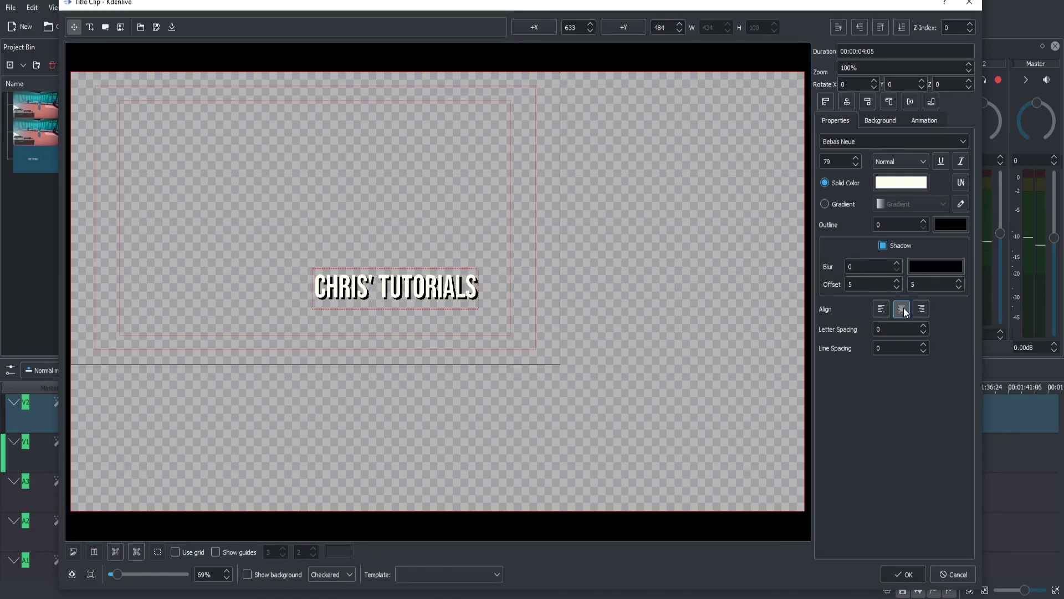
click(846, 102)
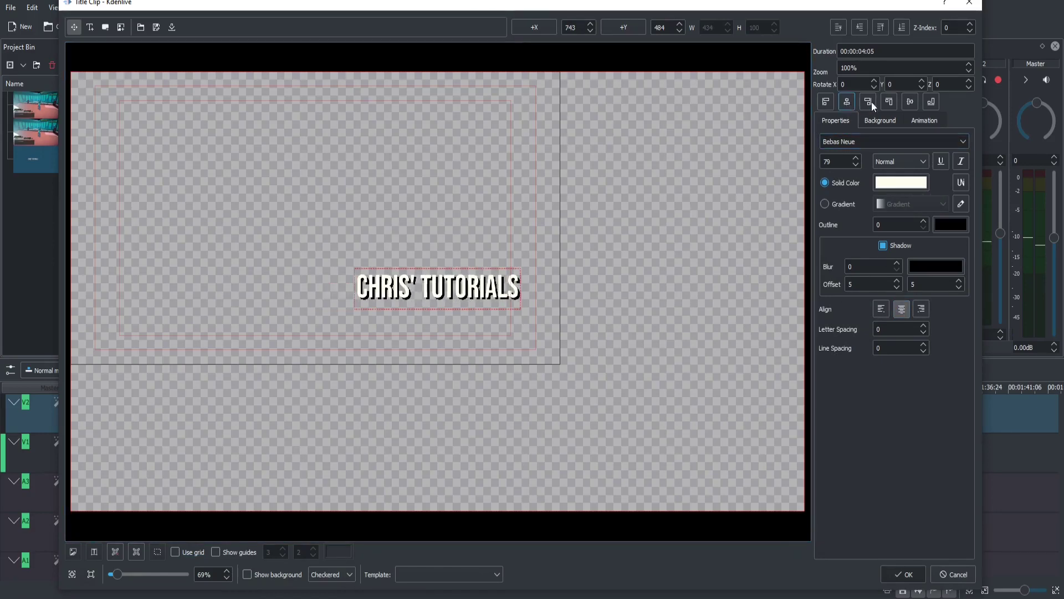
click(910, 102)
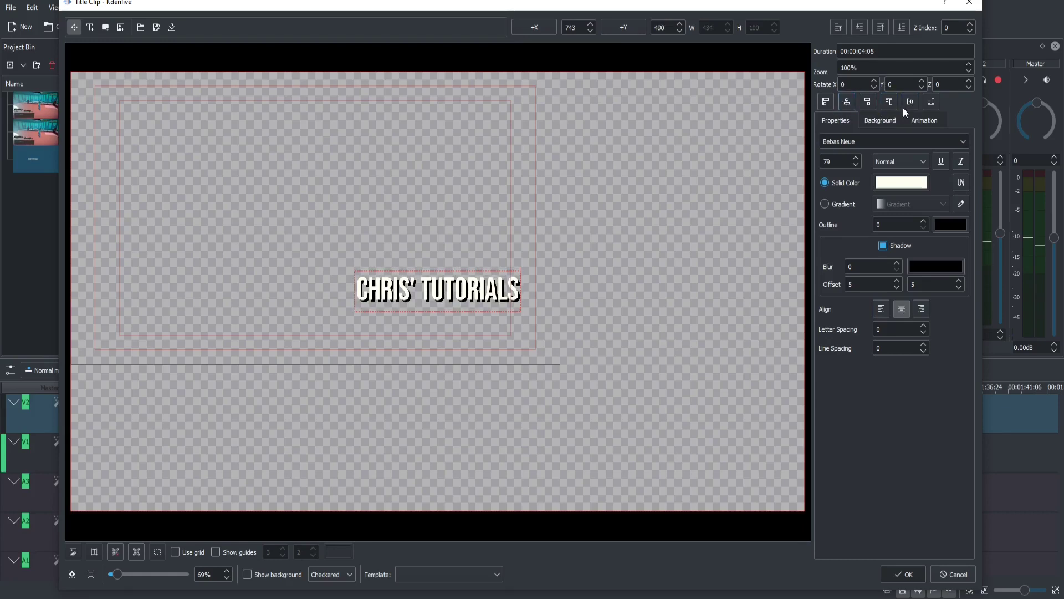
click(904, 574)
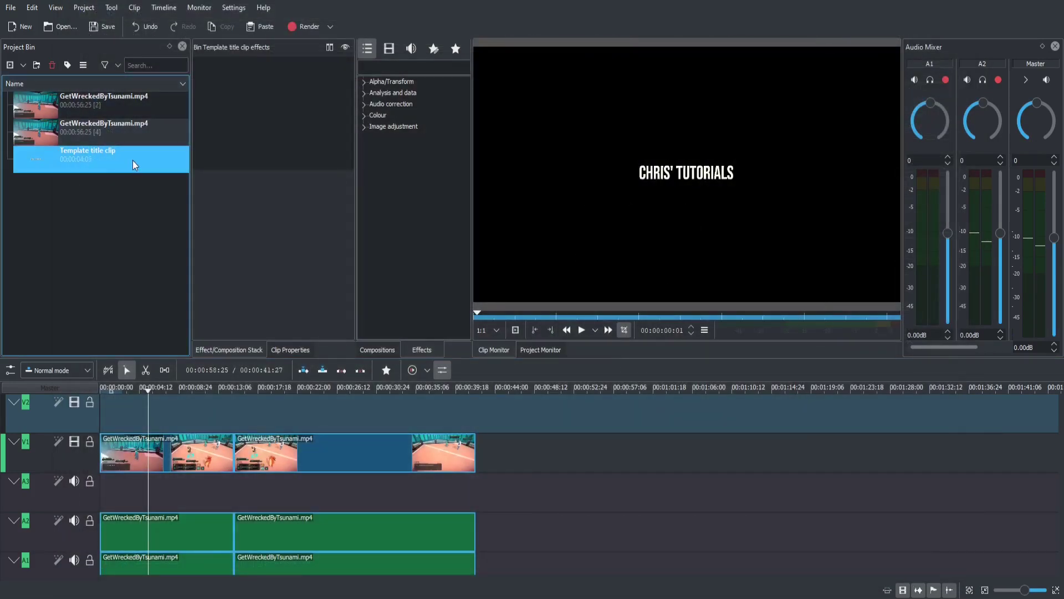
- Place the title clip on track V2 over the first gameplay segment and play back that section
drag(114, 151, 171, 386)
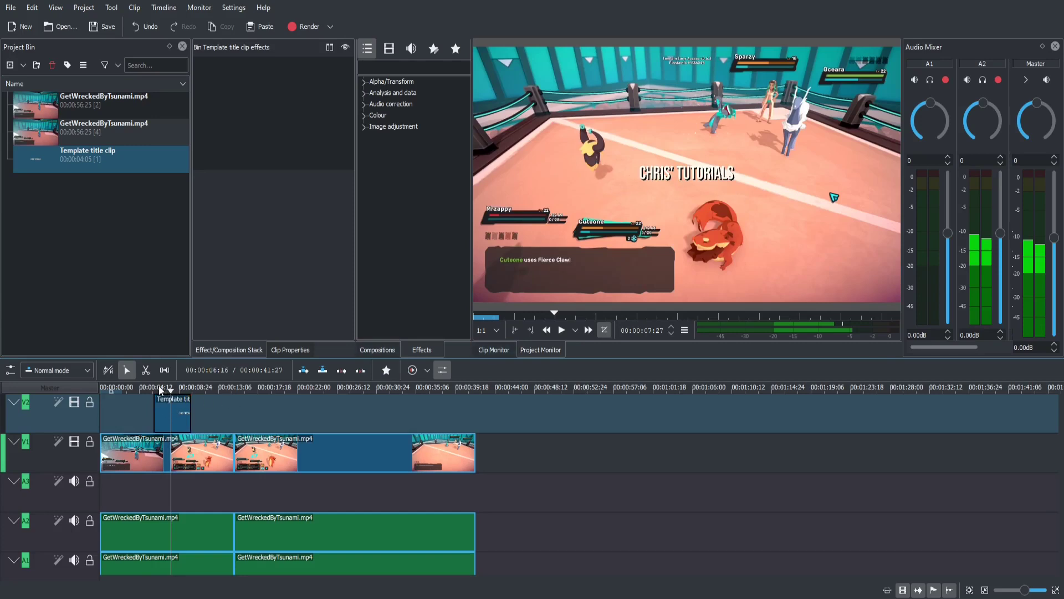
click(153, 389)
key(space)
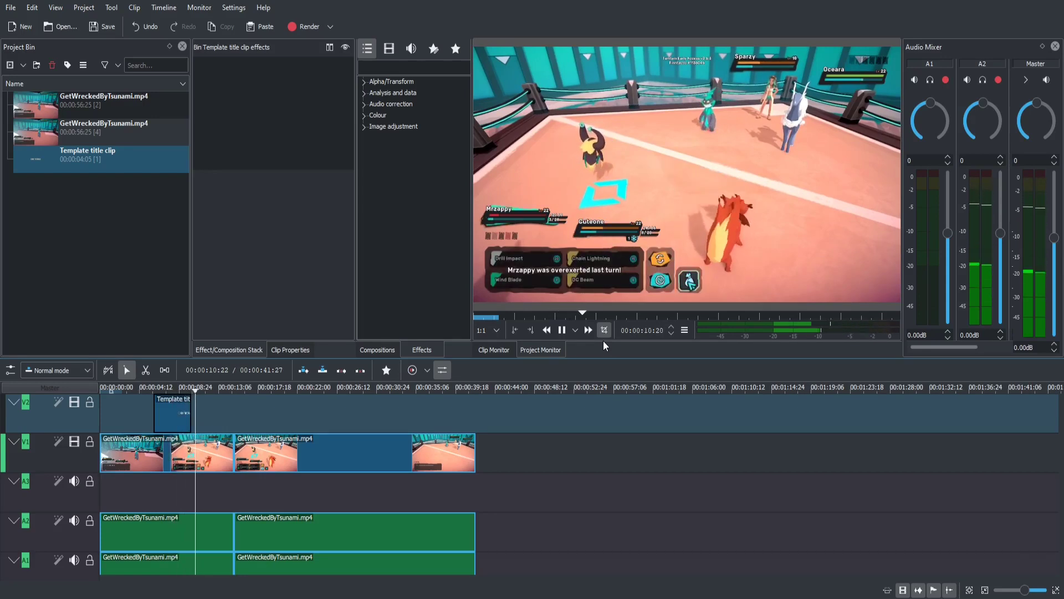
key(space)
click(174, 385)
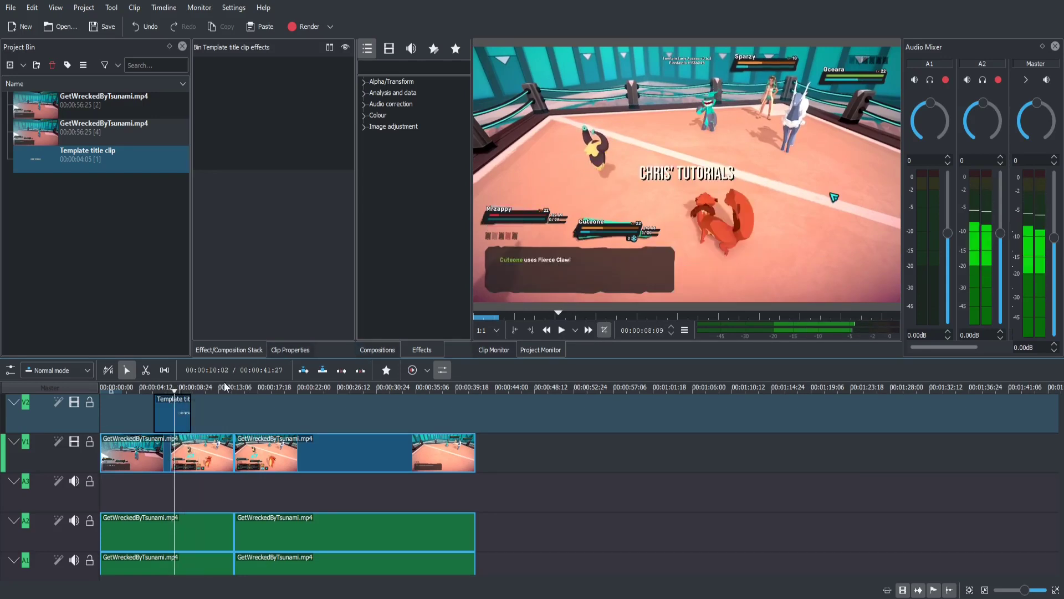
click(207, 452)
- Reopen the template title clip, set its font size to 200, and recenter the text horizontally and vertically
double_click(117, 165)
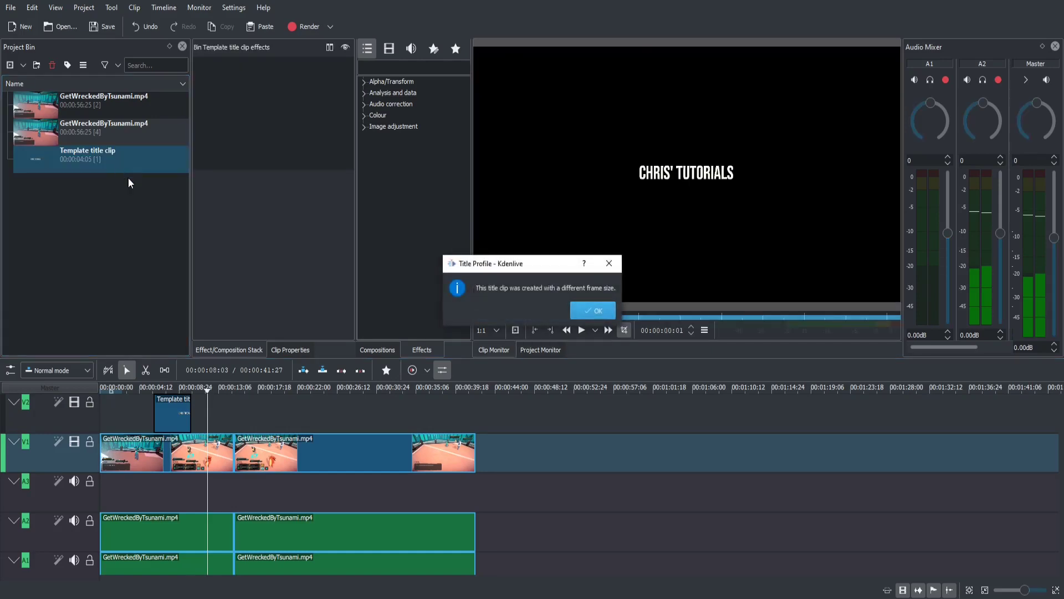
click(583, 307)
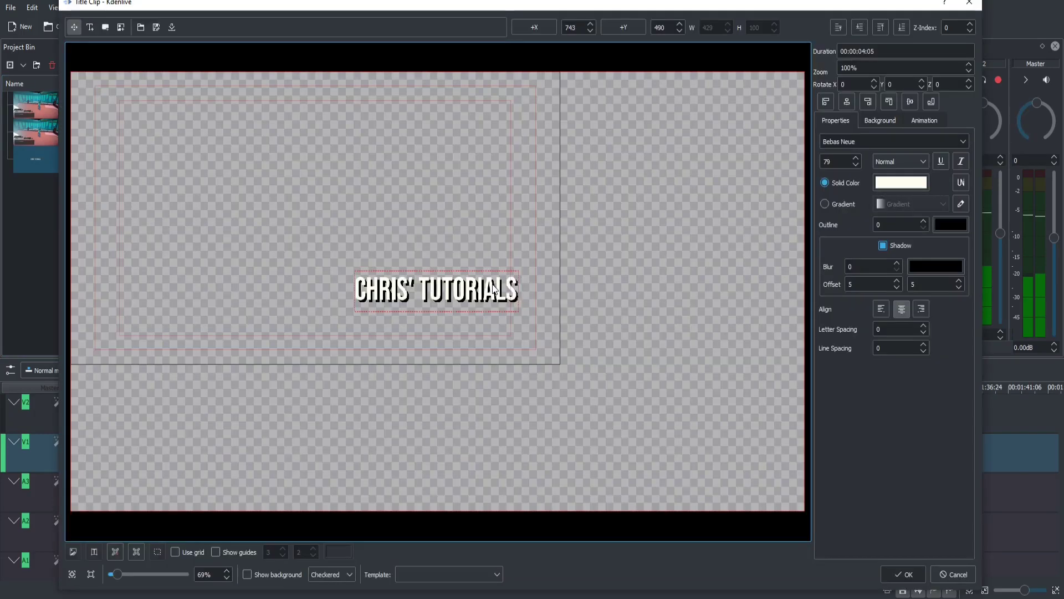
double_click(845, 161)
text(200)
key(Return)
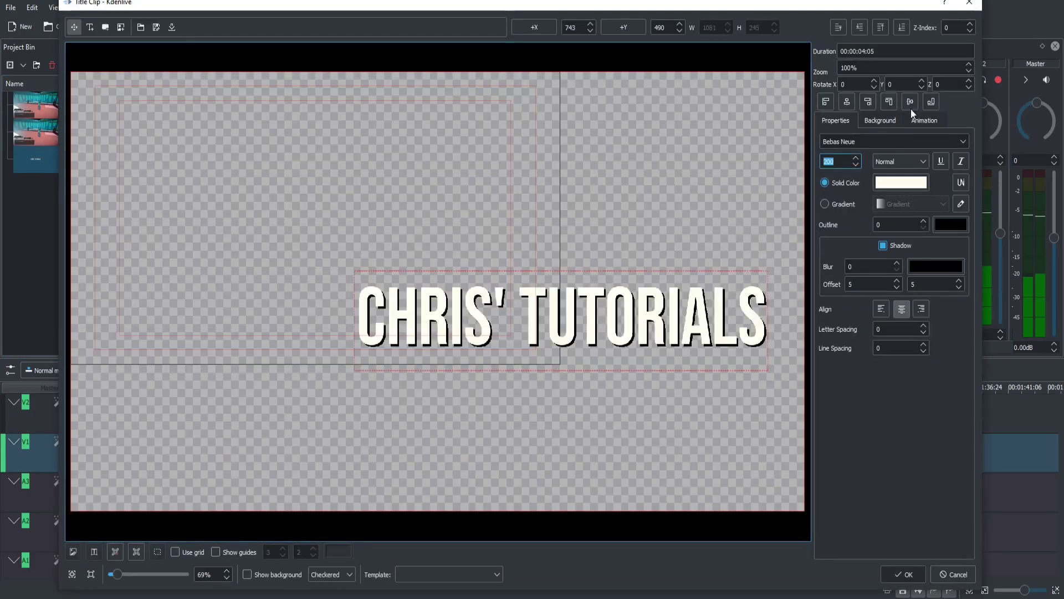
click(846, 102)
click(910, 102)
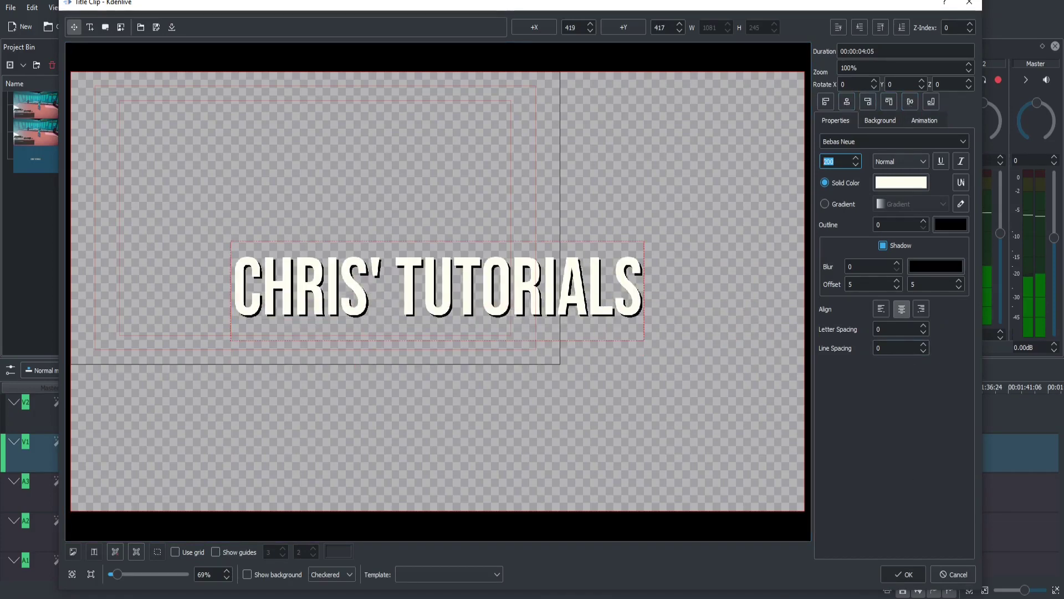
click(909, 574)
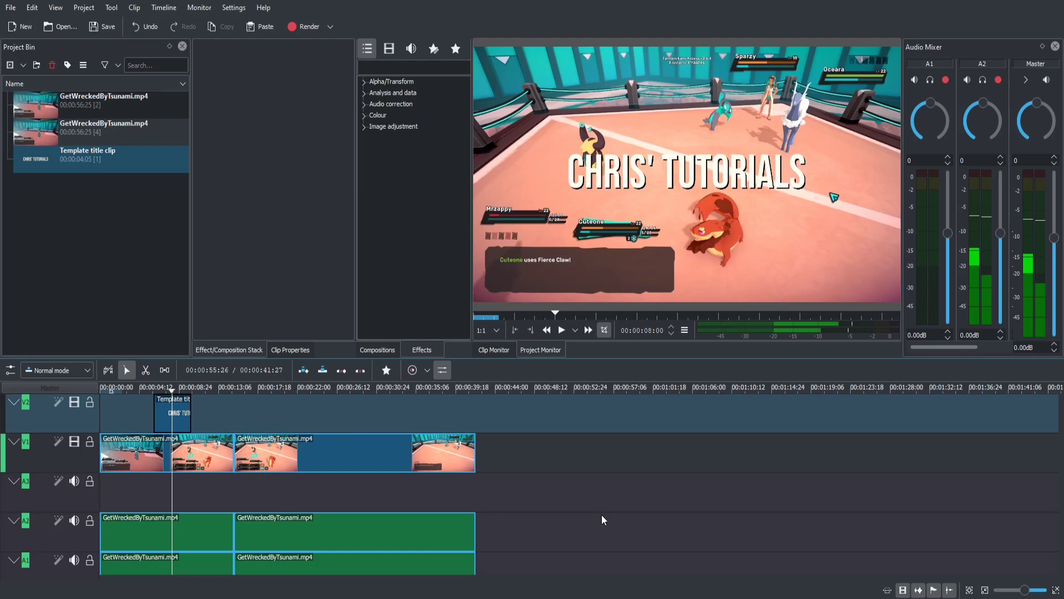
- Preview the footage just before the title and widen the effects list by narrowing the project bin and effect stack
click(171, 413)
click(124, 391)
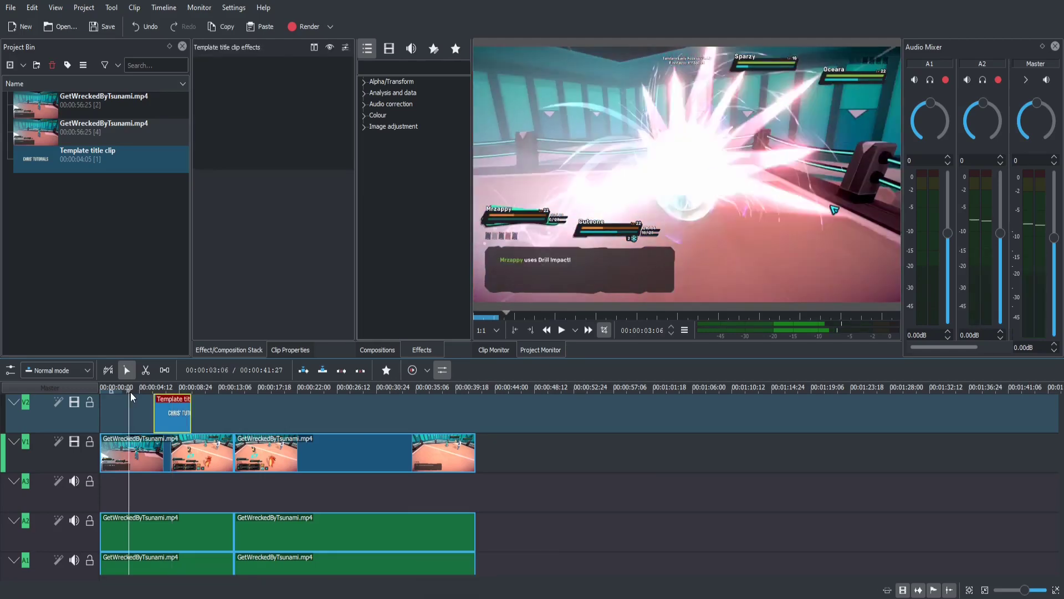
click(131, 392)
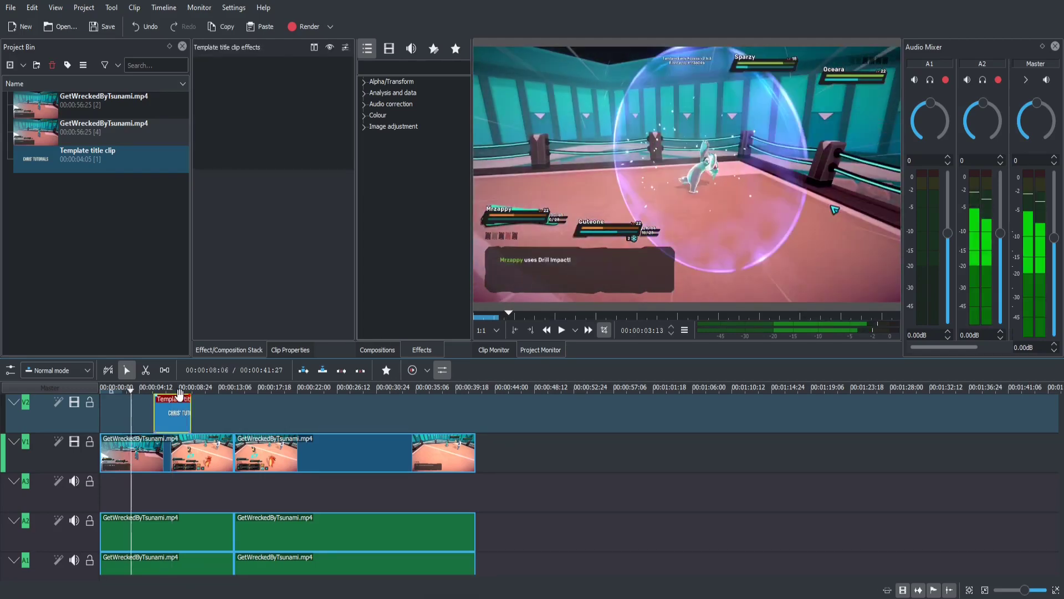
drag(190, 268, 145, 260)
drag(354, 231, 289, 229)
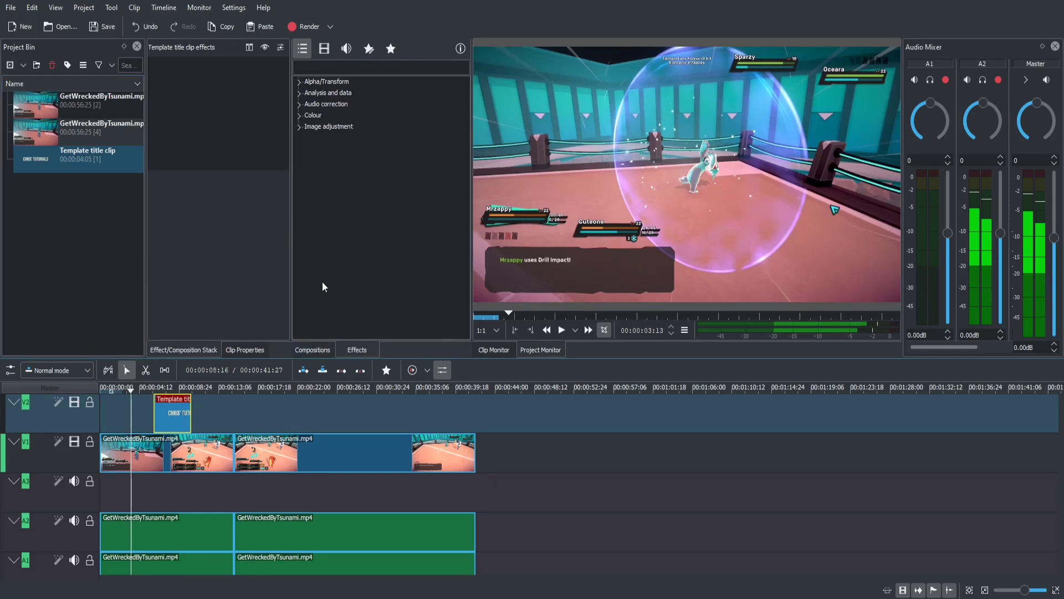
- Browse the video, audio and favourite effects, and apply the Sepia colour effect to the first gameplay segment on V1
click(326, 50)
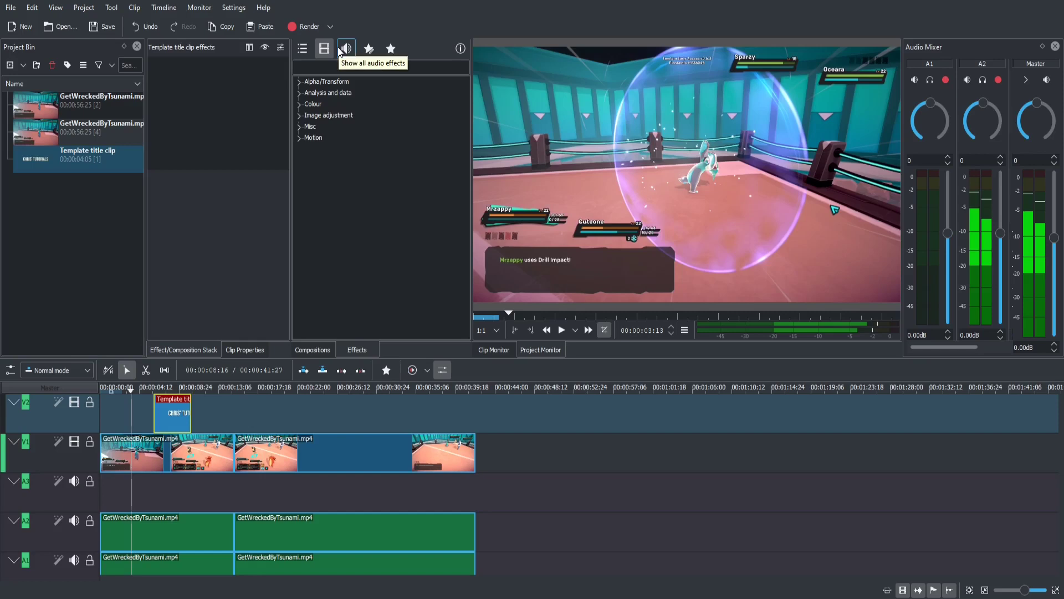
click(344, 49)
click(390, 50)
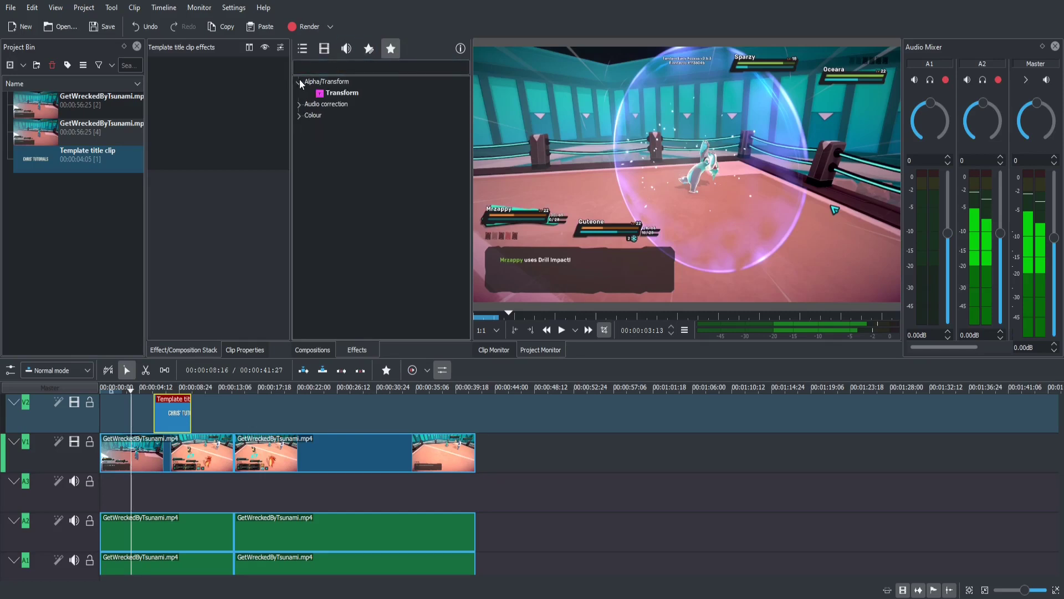
click(298, 89)
click(297, 91)
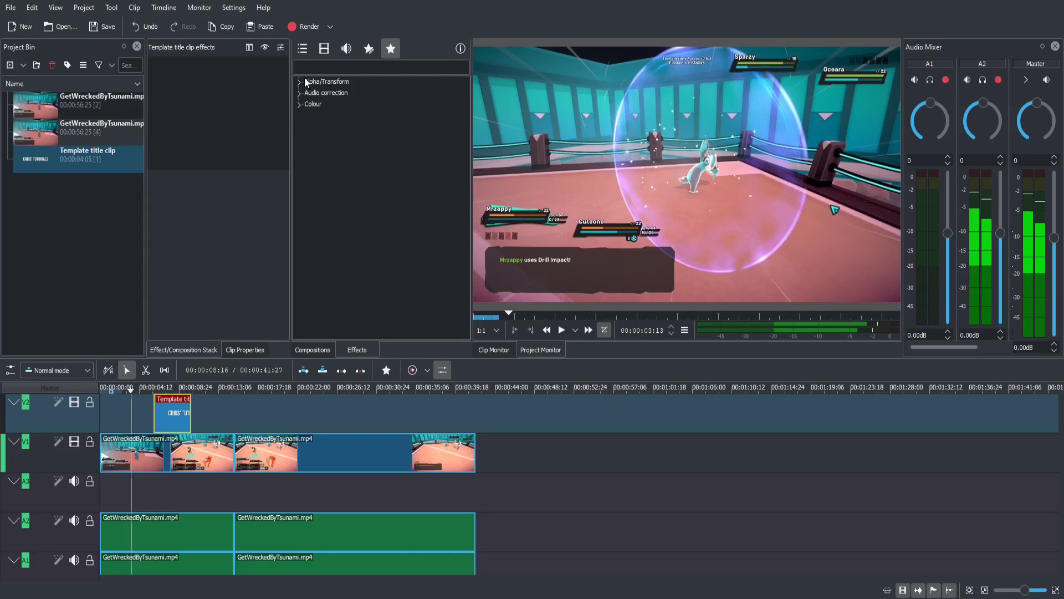
click(324, 49)
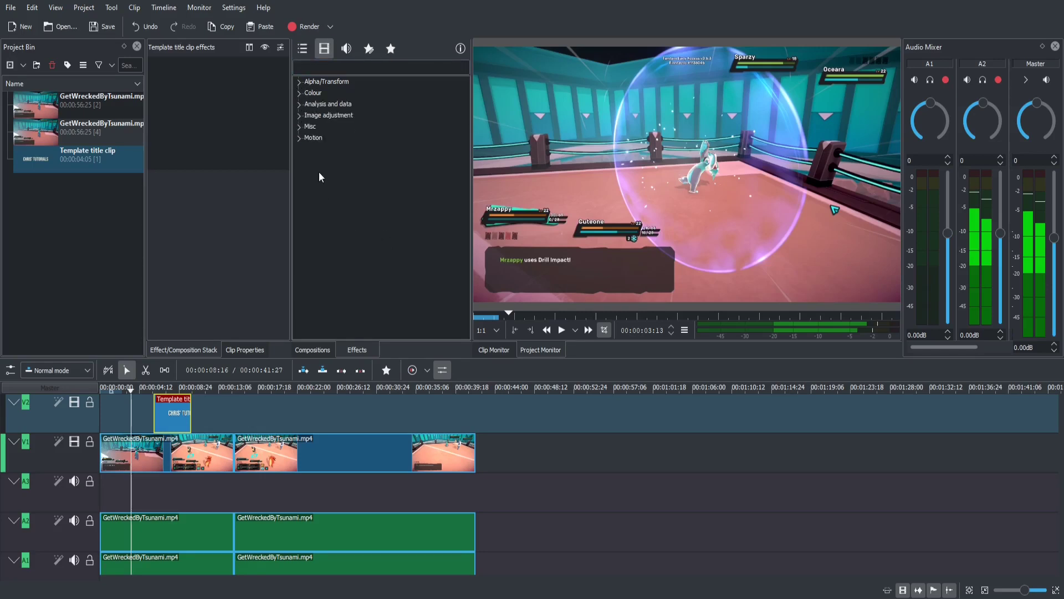
click(301, 95)
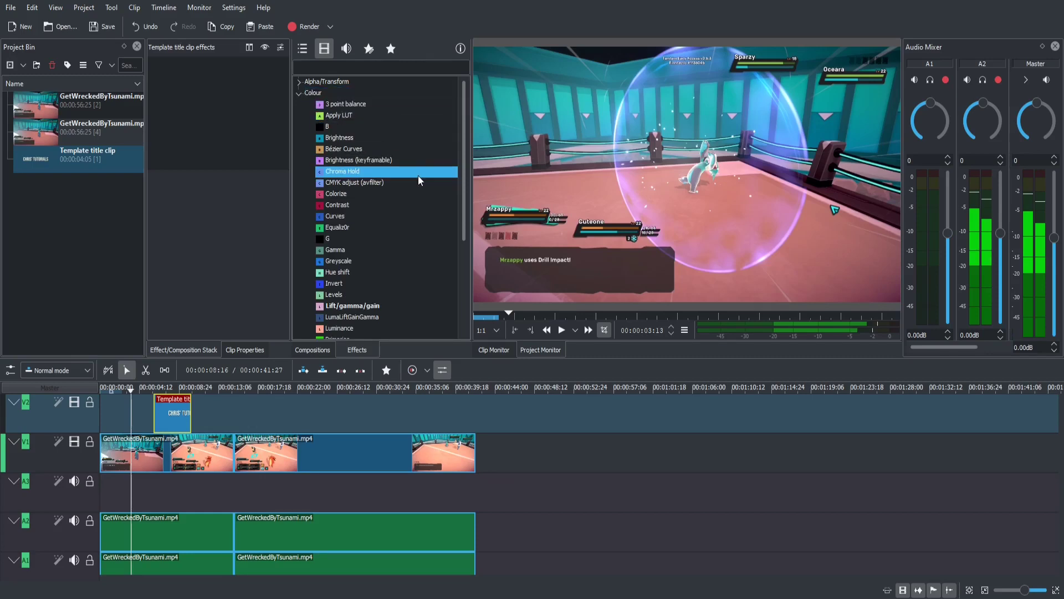
scroll(418, 179, down, 3)
scroll(418, 179, down, 1)
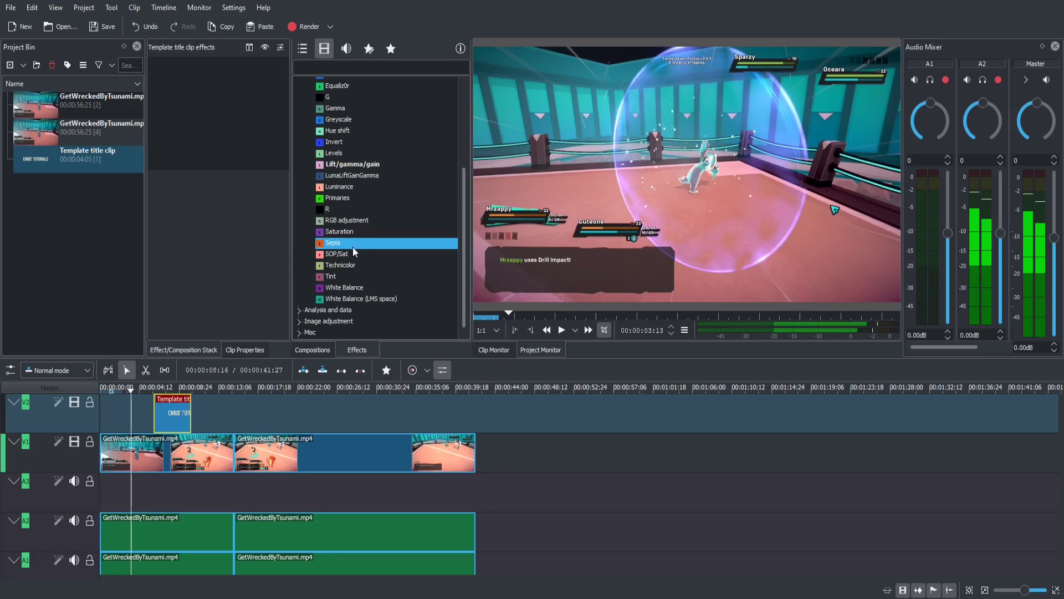
drag(353, 247, 141, 454)
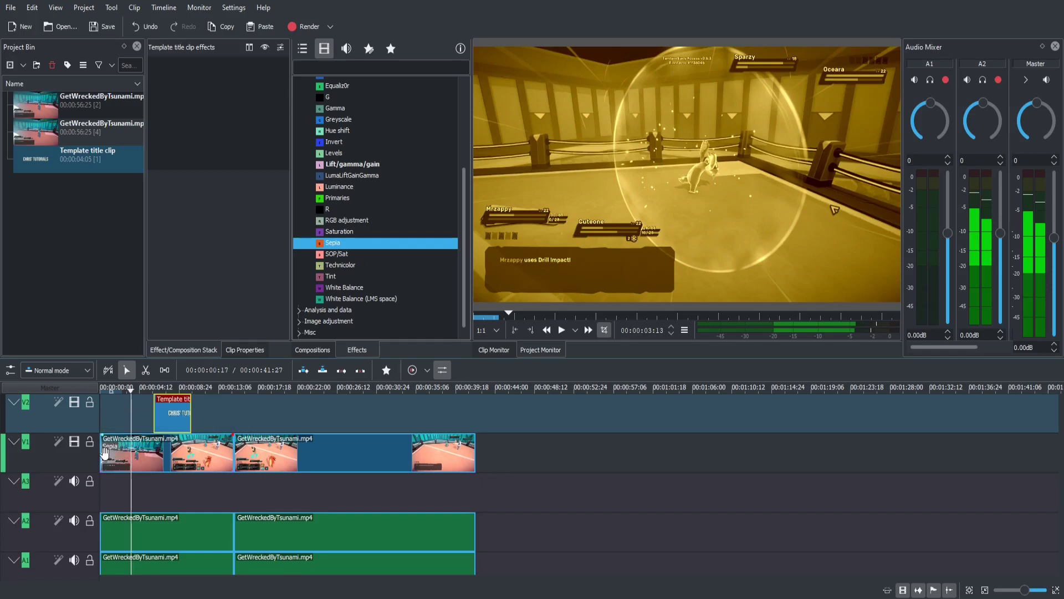
- Set the first segment's Sepia effect to Chrominance U 90 and Chrominance V 146, and preview an earlier frame
click(178, 455)
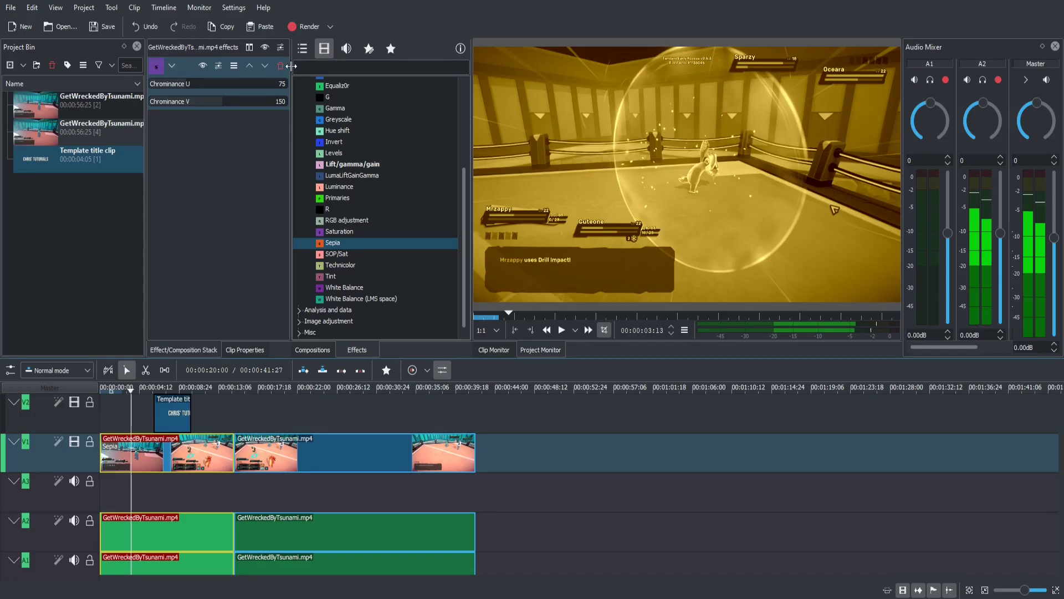
double_click(177, 83)
drag(191, 87, 222, 109)
click(113, 388)
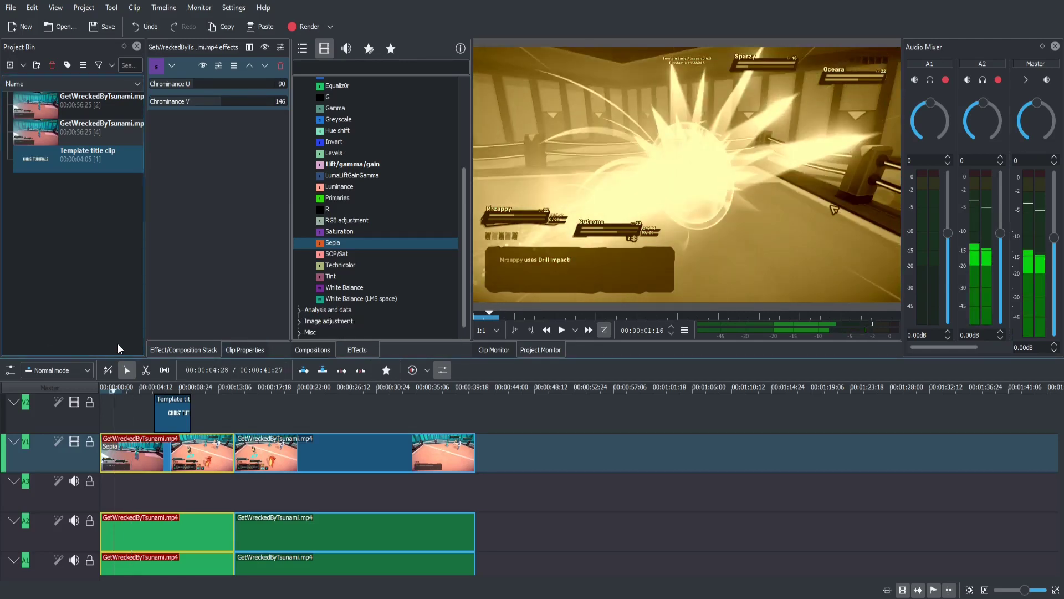
- Play back the sepia-tinted first gameplay segment and the untreated start of the second segment for comparison
key(space)
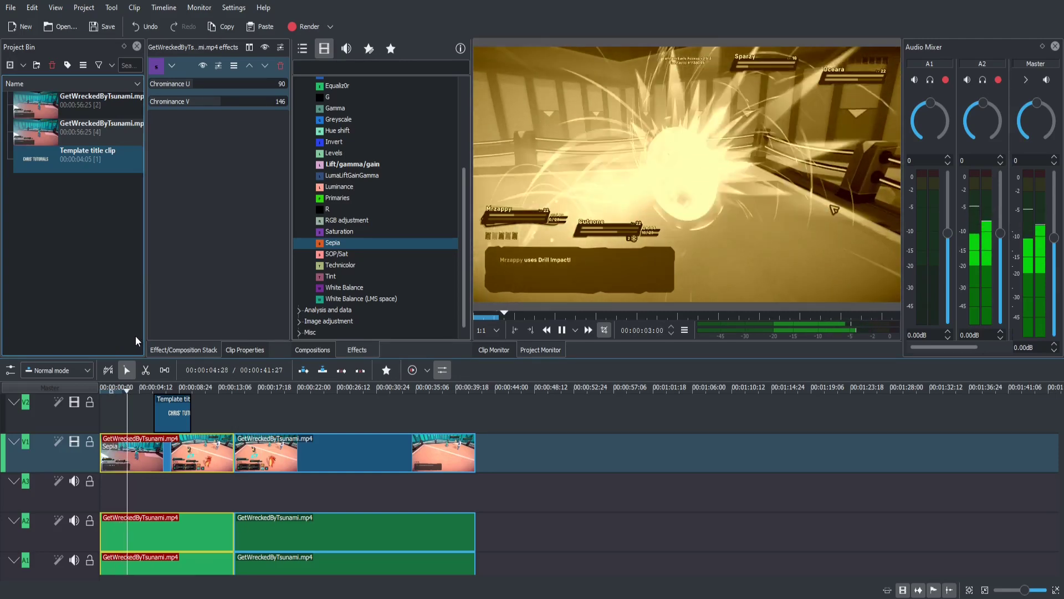
click(217, 390)
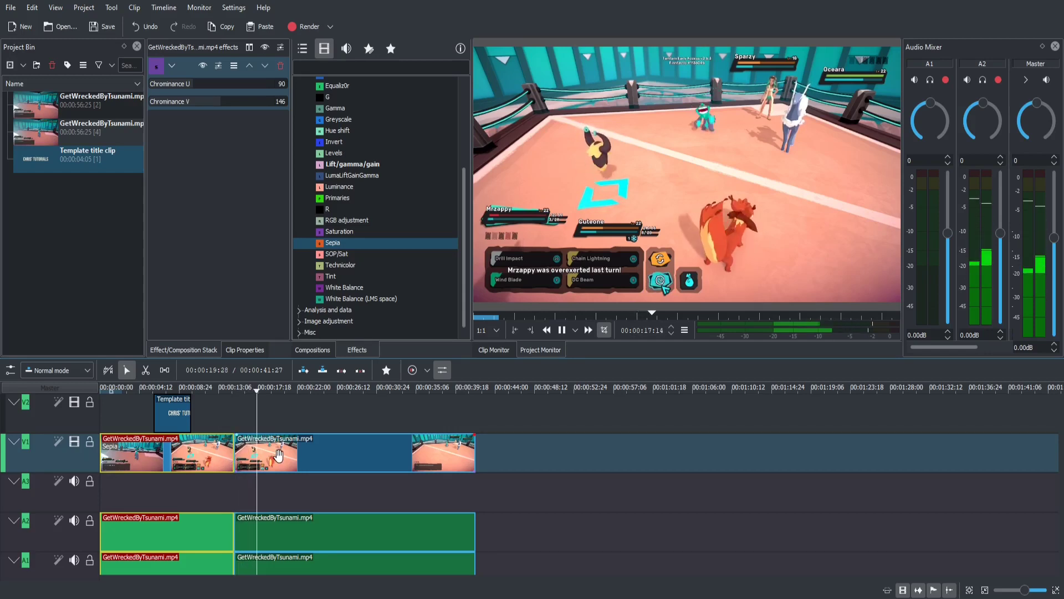
key(space)
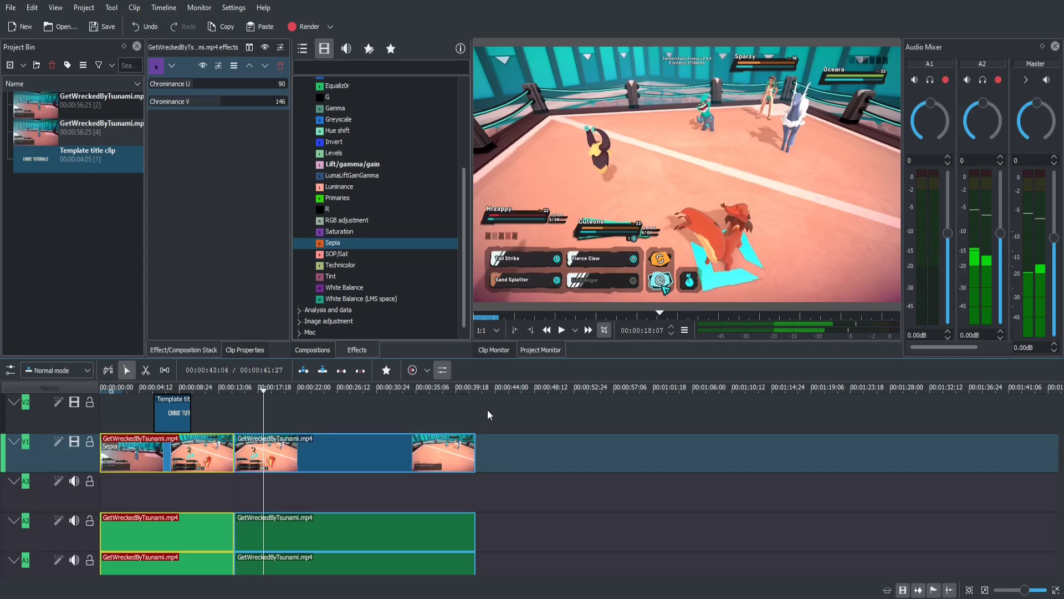
- Apply the Mirror image adjustment effect to the second gameplay segment on V1 and preview the mirrored footage
click(300, 321)
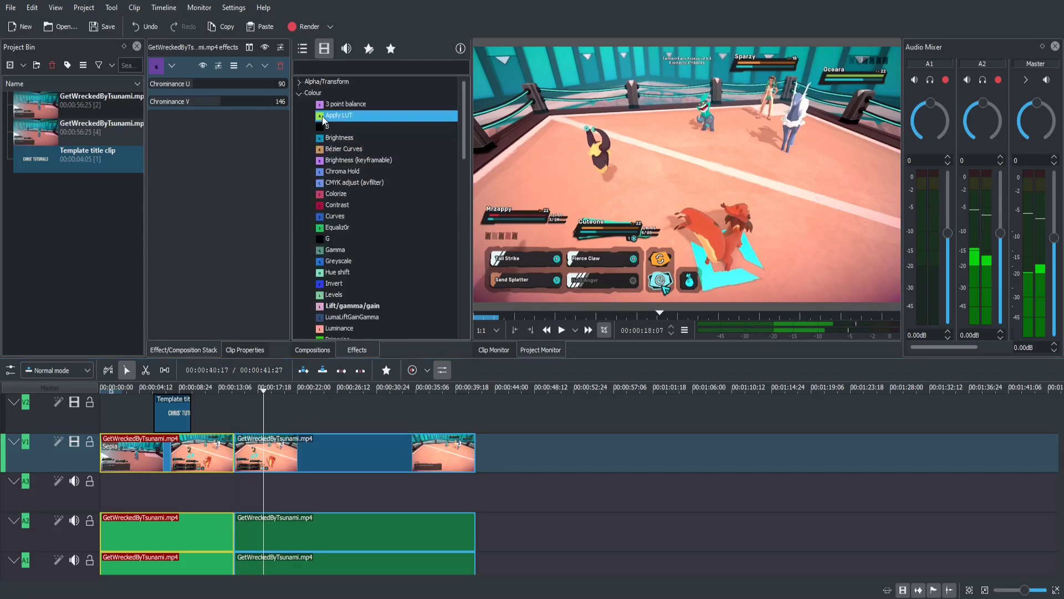
click(306, 116)
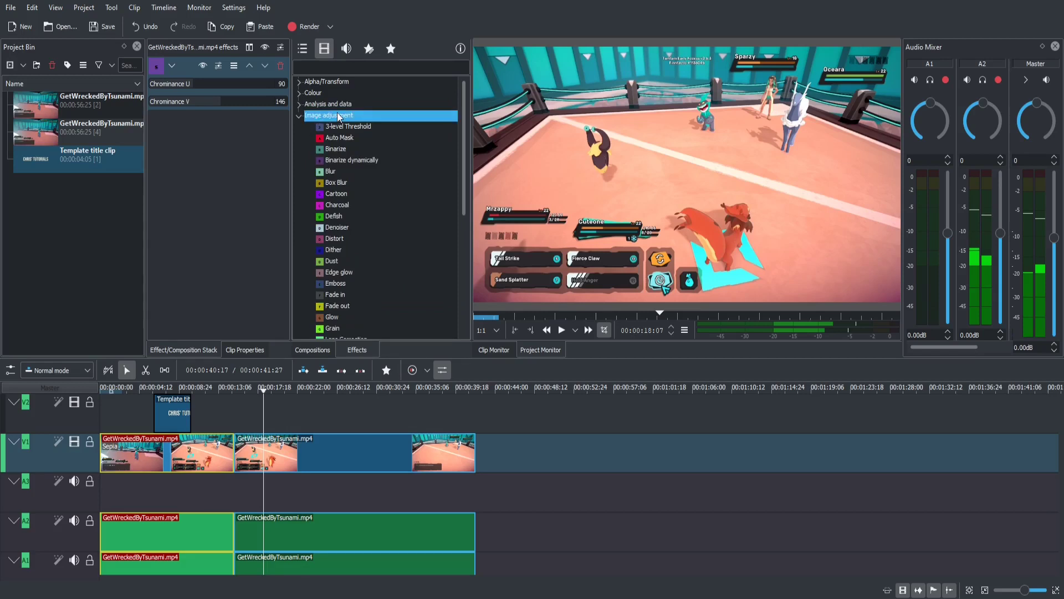
scroll(343, 127, down, 3)
click(347, 134)
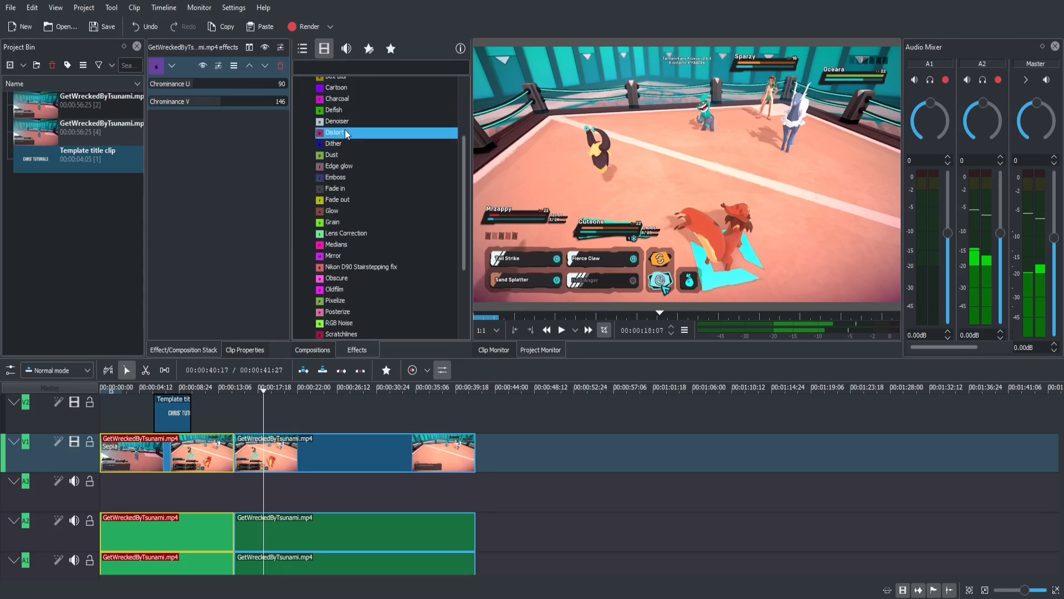
scroll(354, 150, down, 1)
click(344, 219)
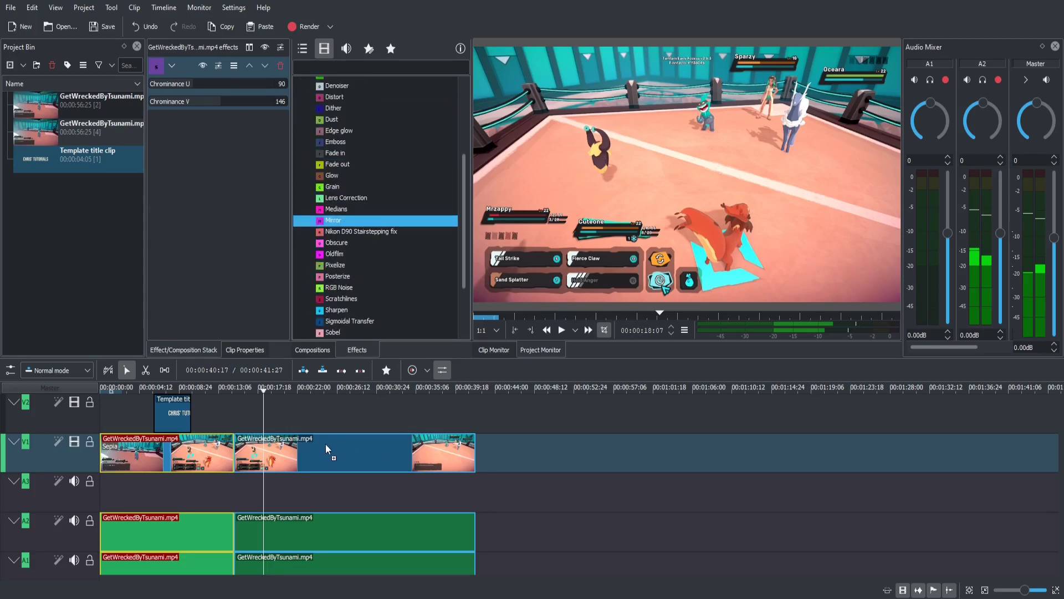
drag(328, 446, 328, 448)
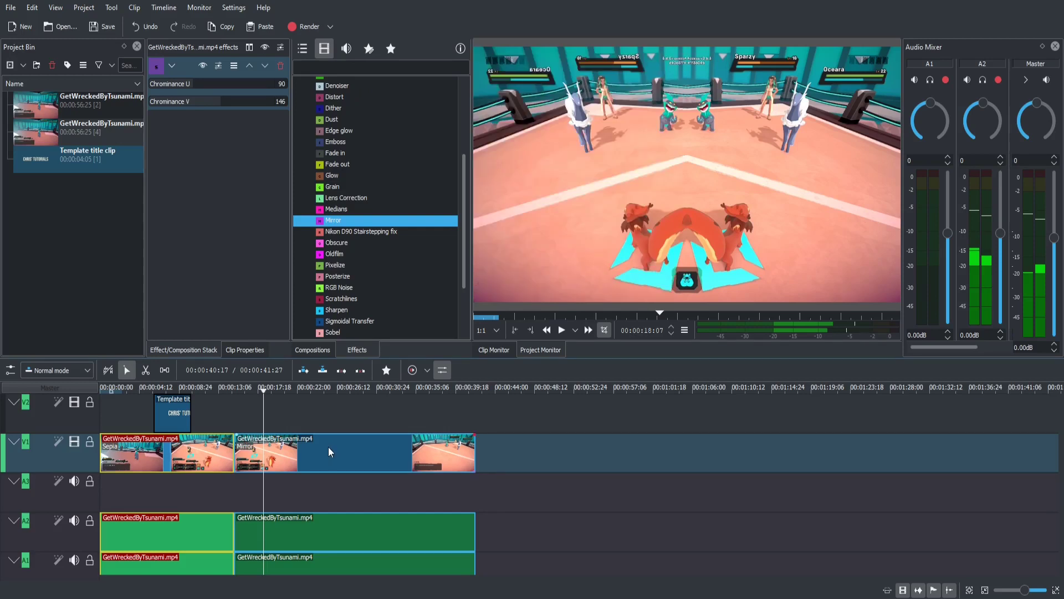
click(329, 449)
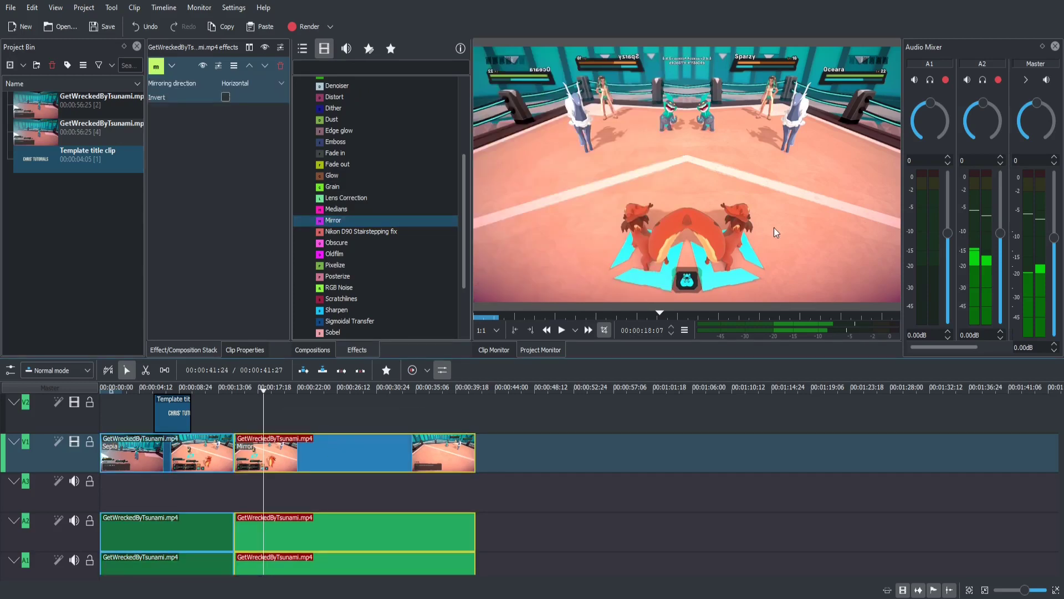
click(630, 231)
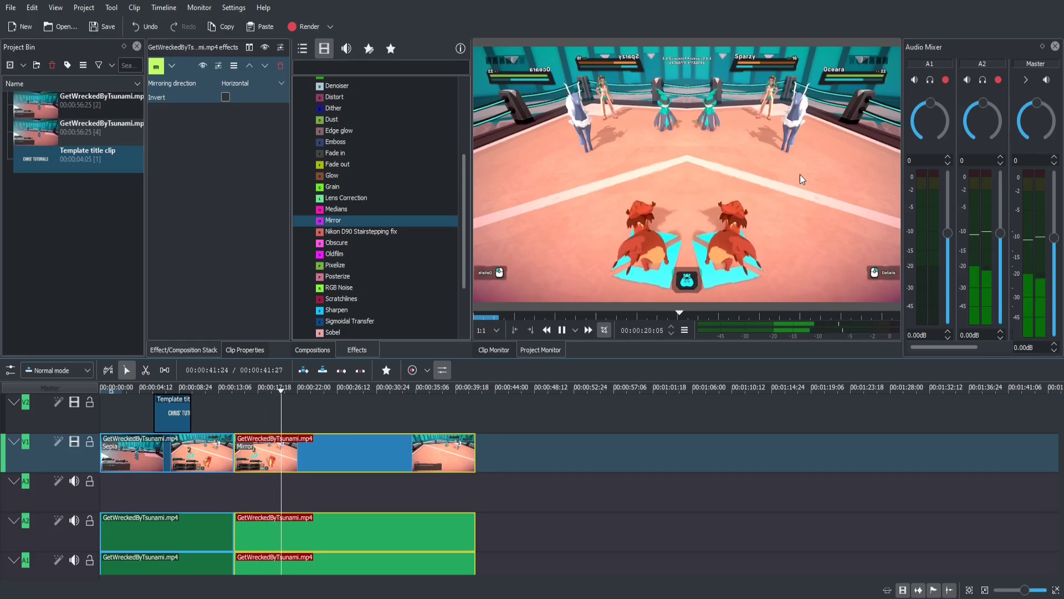
click(811, 265)
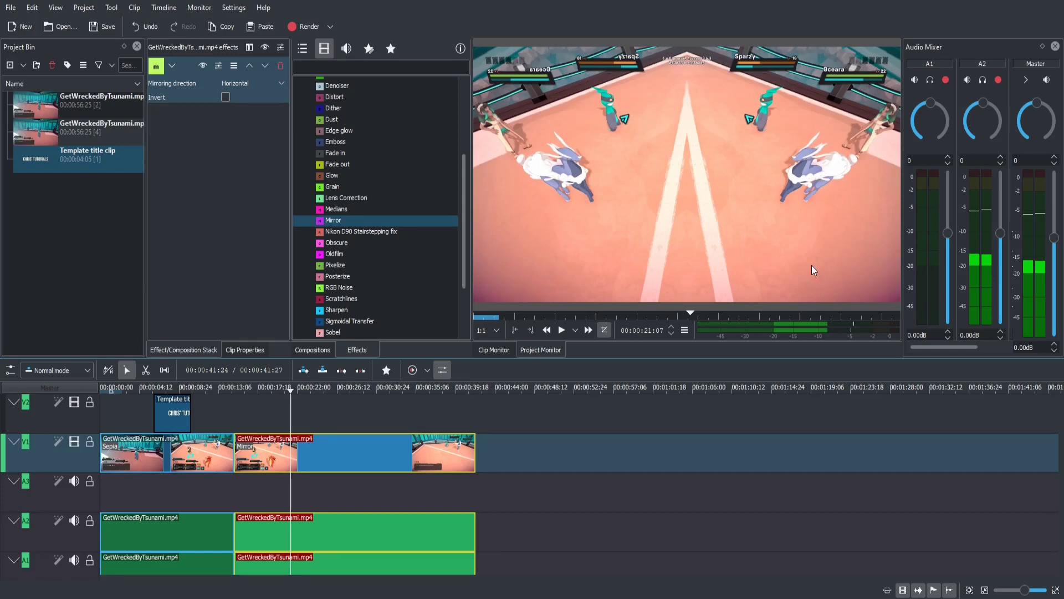
- Insert a Wipe composition at the start of the second gameplay segment on V1
click(229, 422)
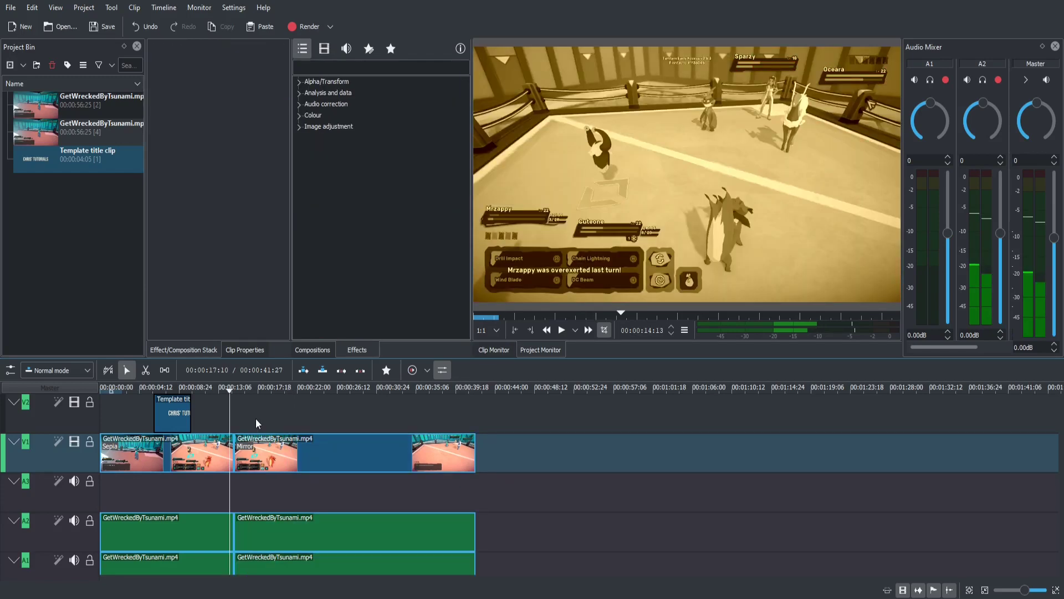
right_click(248, 463)
mouse_move(281, 453)
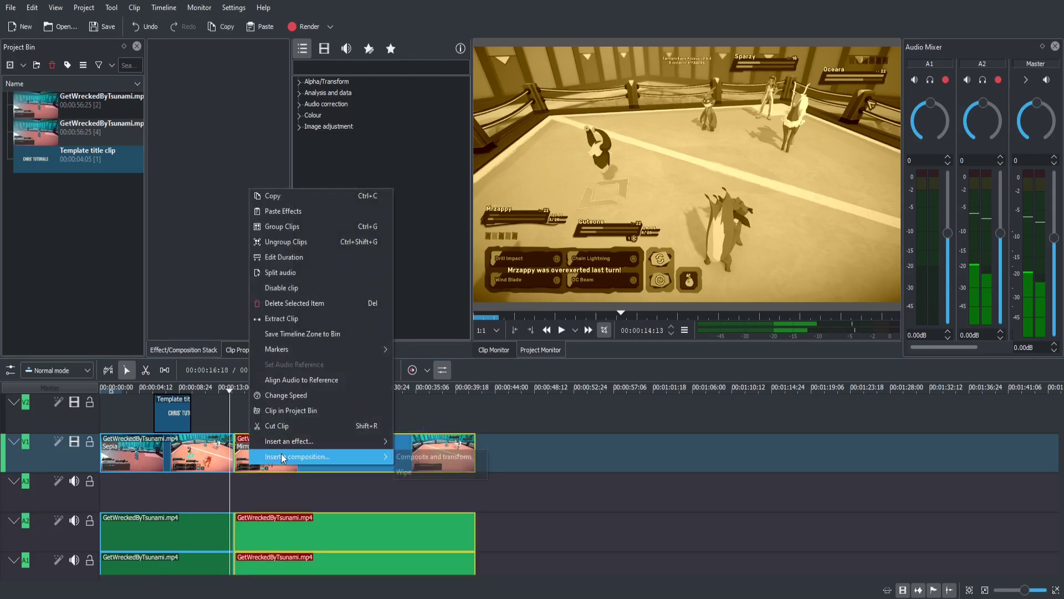
click(419, 473)
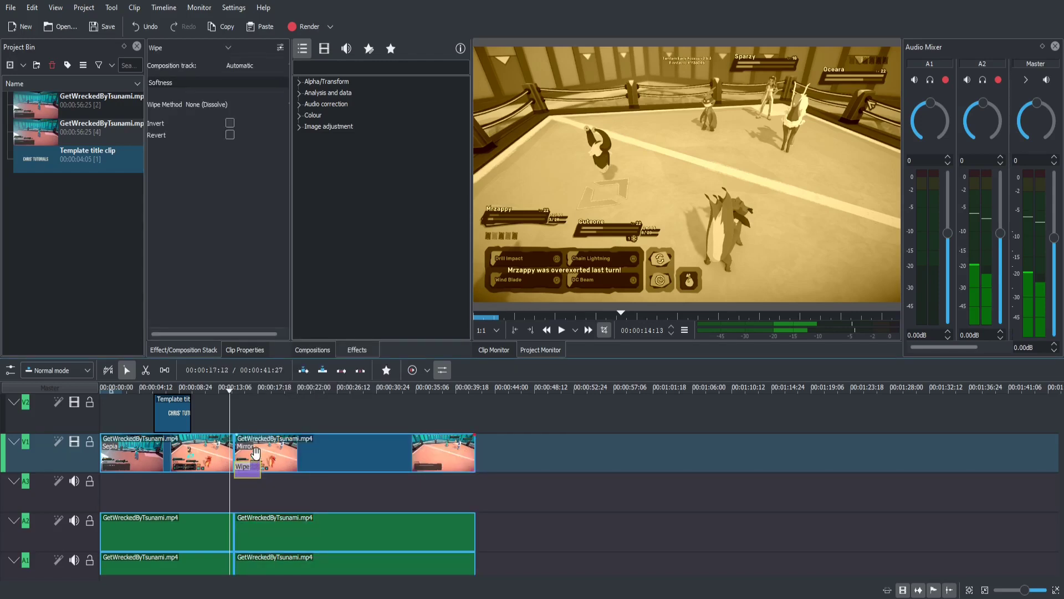
- Preview the Wipe transition at the start of the mirrored segment
click(238, 394)
key(space)
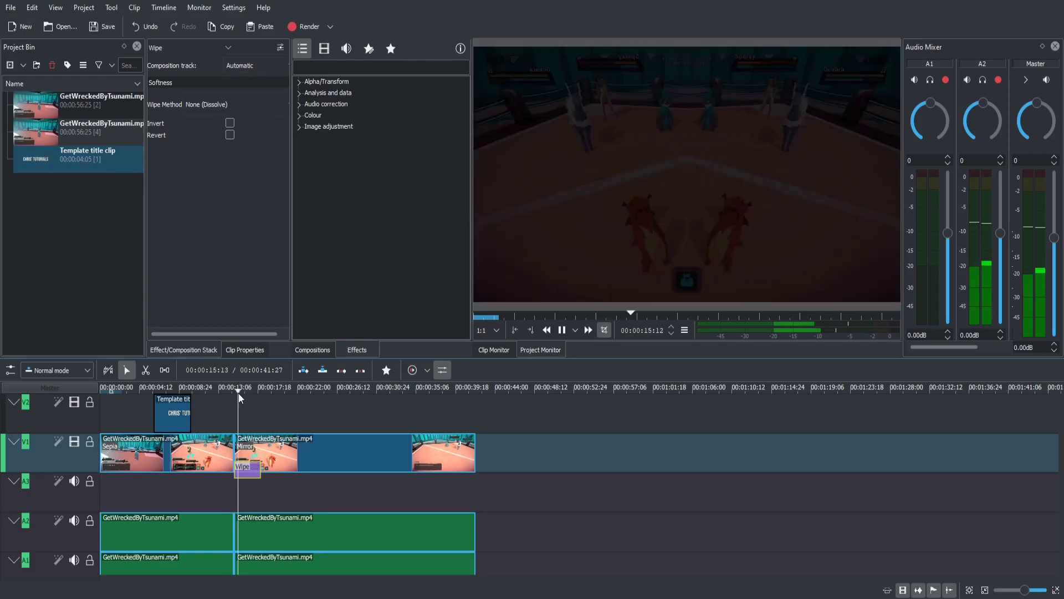
key(space)
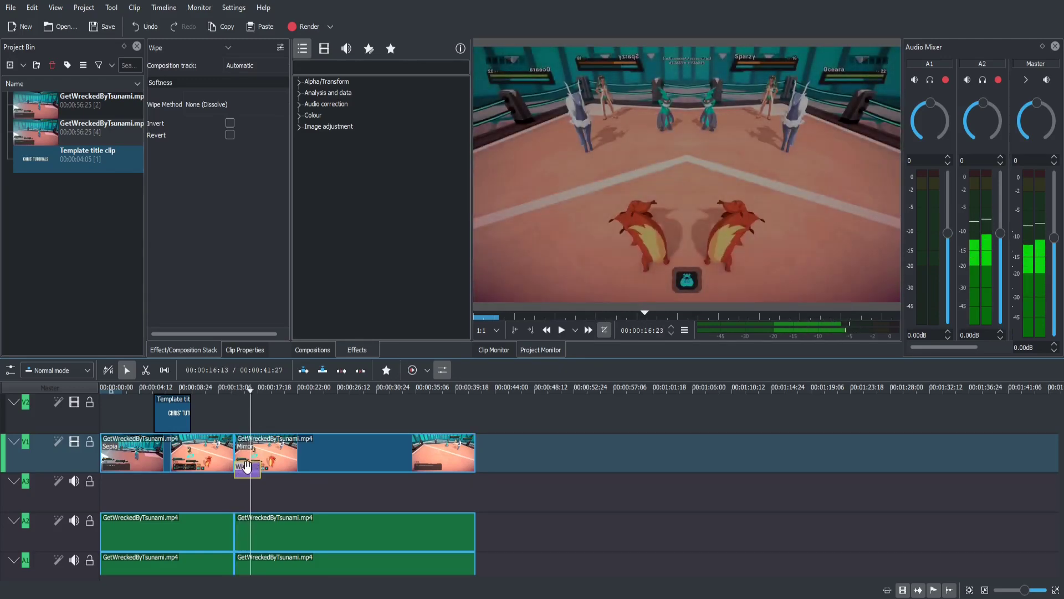
key(space)
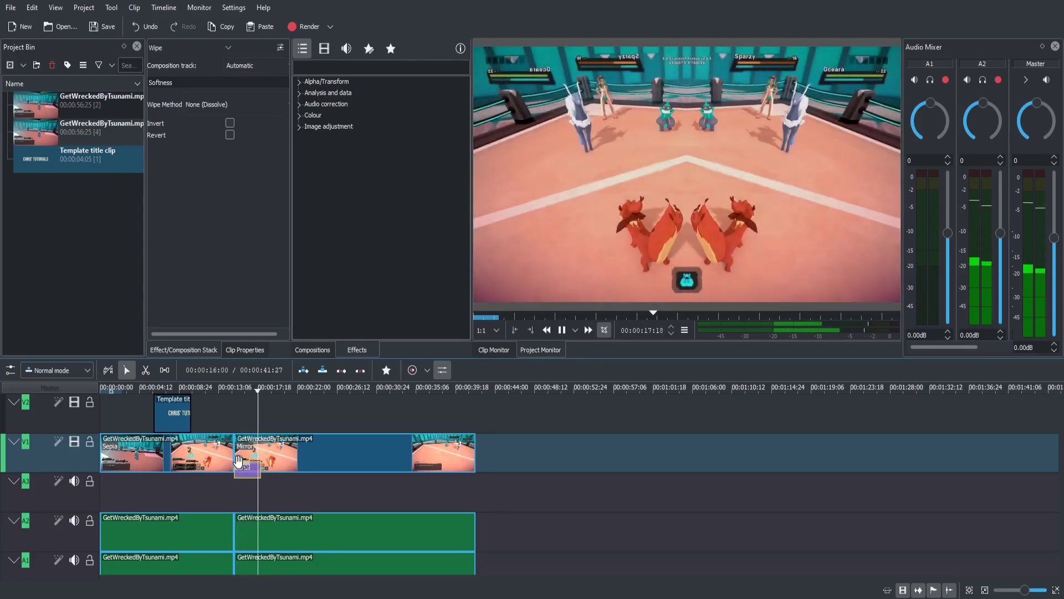
key(space)
ctrl+click(254, 467)
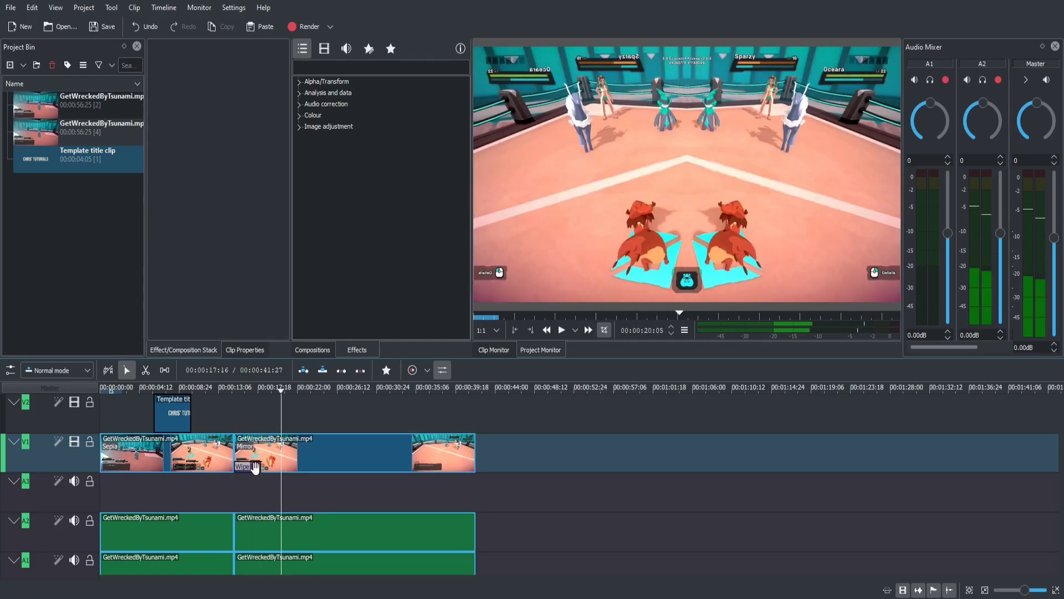
click(245, 386)
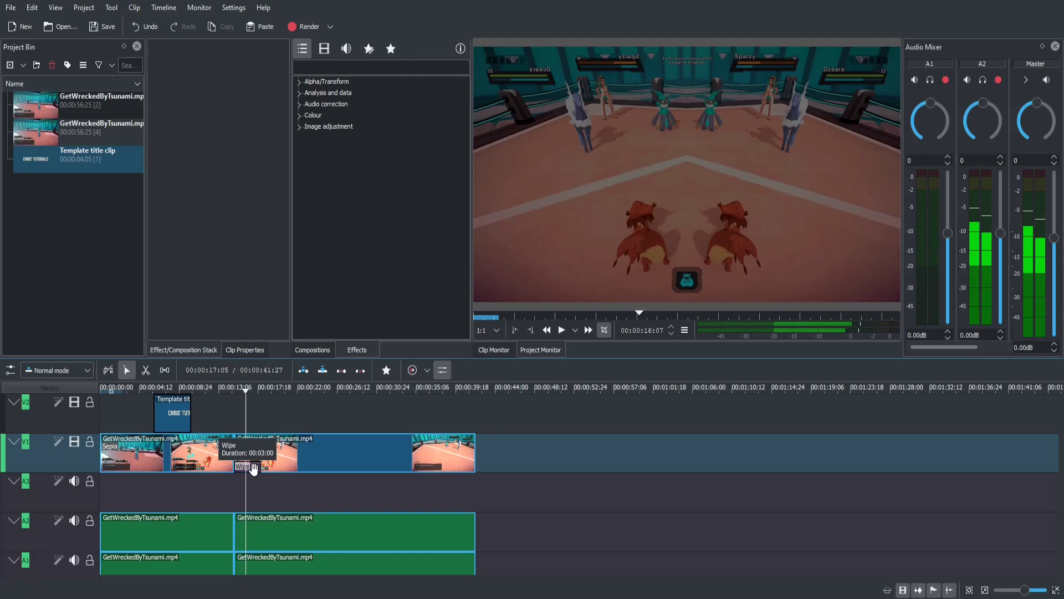
- Set the Wipe composition's duration to 1 second (00:00:01:00)
right_click(257, 471)
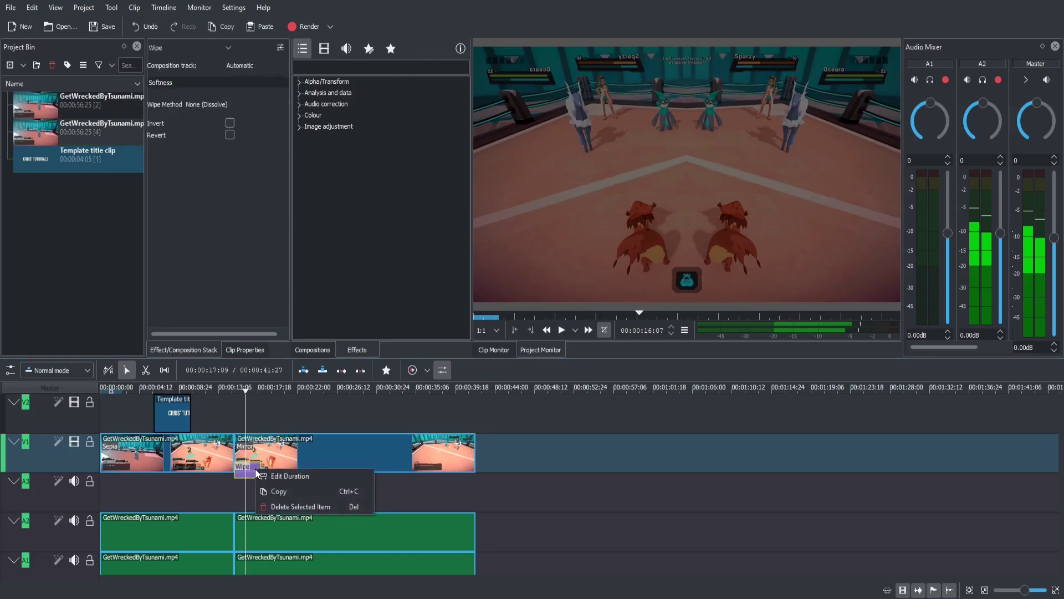
click(272, 476)
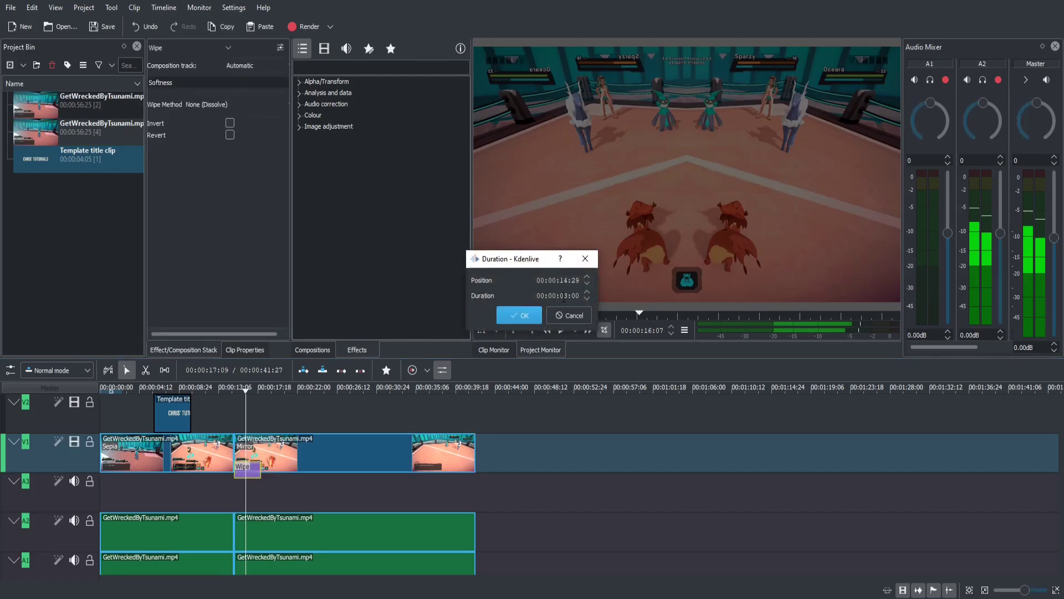
double_click(567, 295)
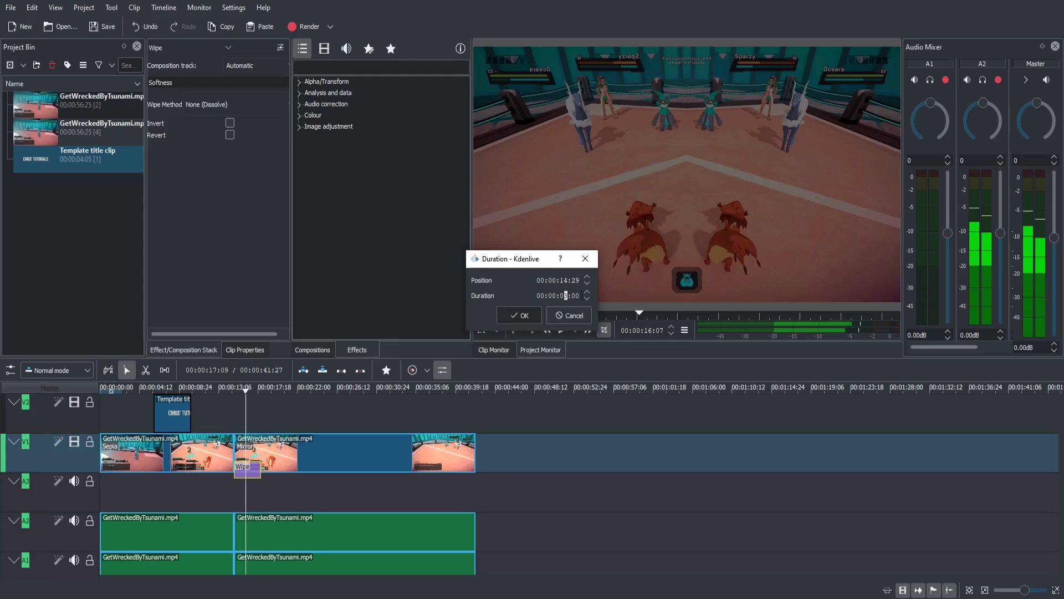
text(1)
click(532, 312)
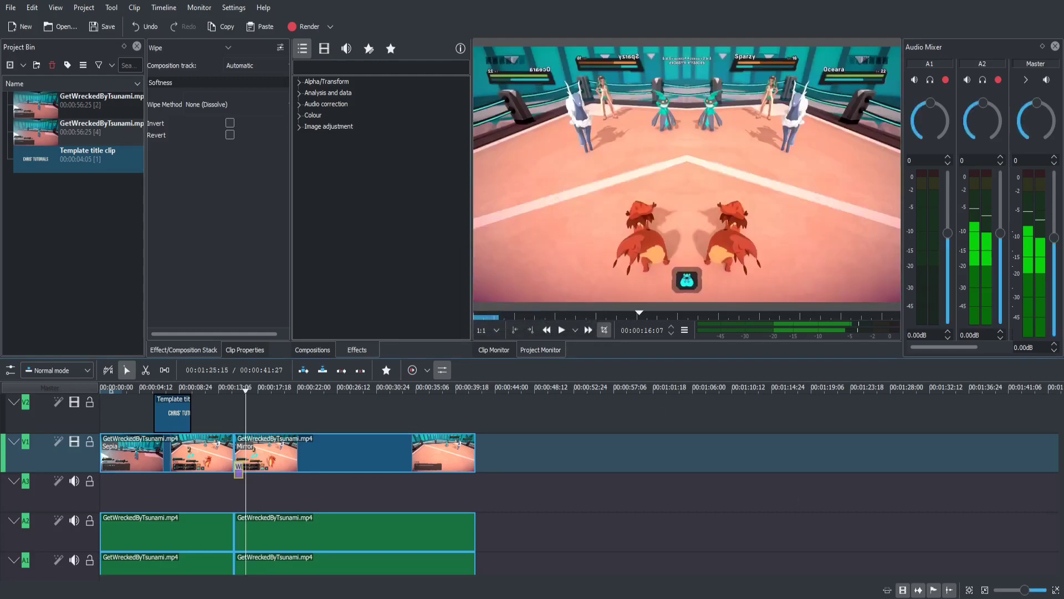
- Duplicate the one-second Wipe and place the copy at the end of the first gameplay segment on V1
drag(1027, 592, 1032, 592)
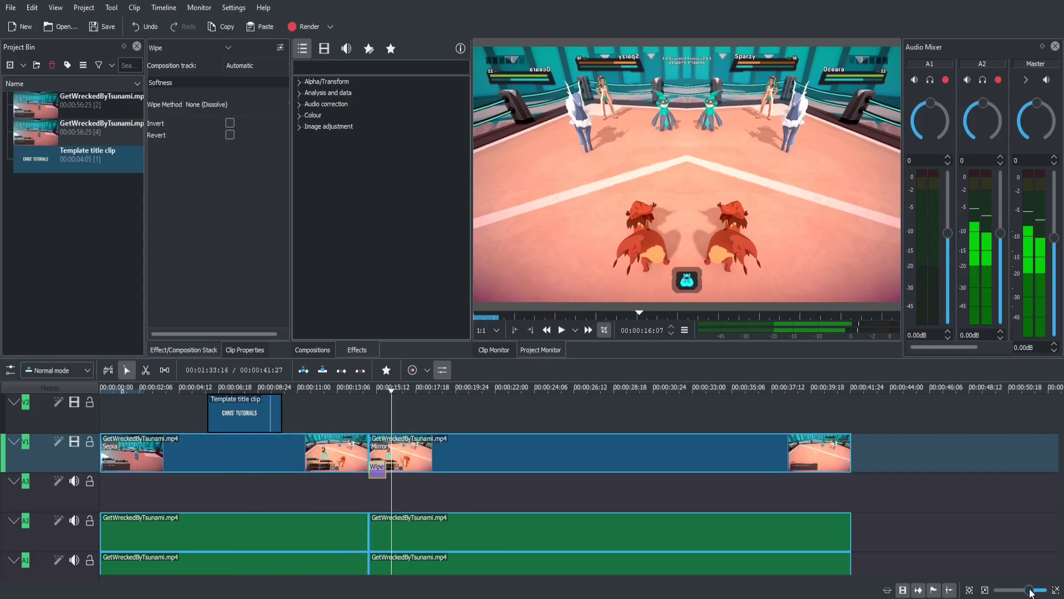
click(411, 485)
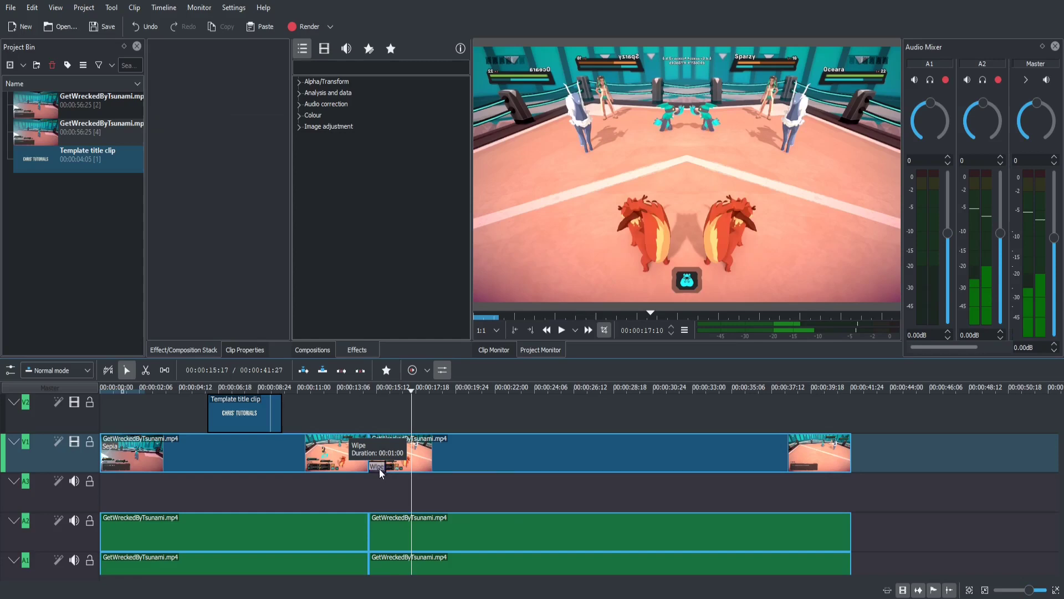
right_click(380, 470)
click(414, 491)
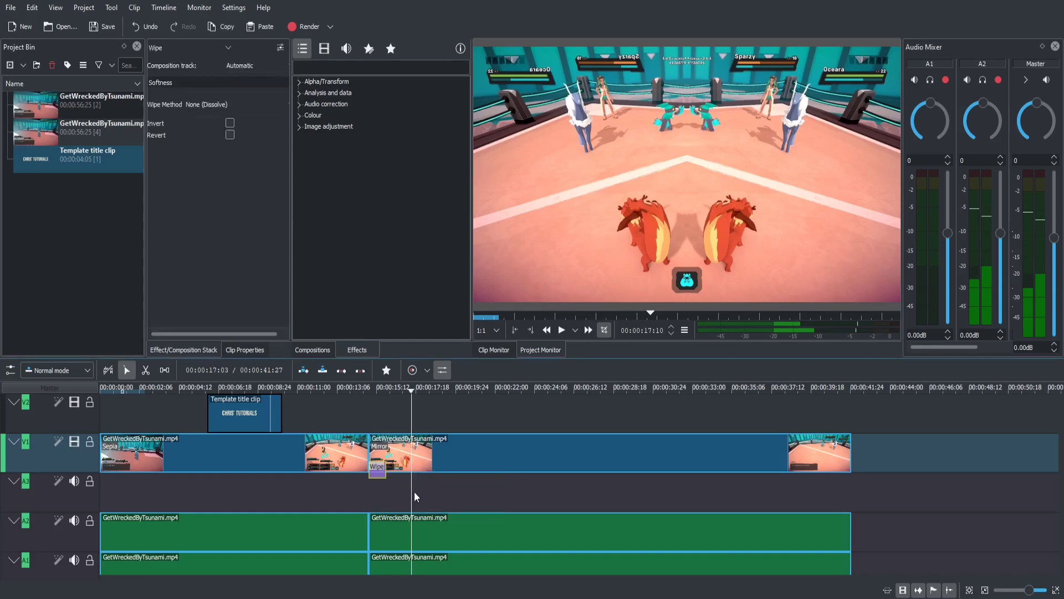
click(432, 492)
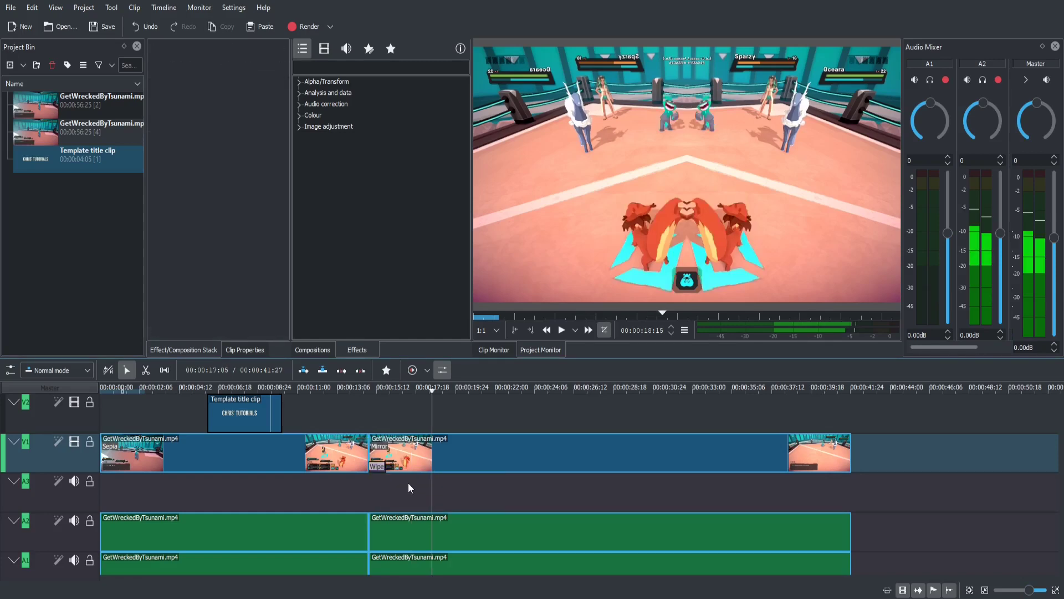
click(415, 468)
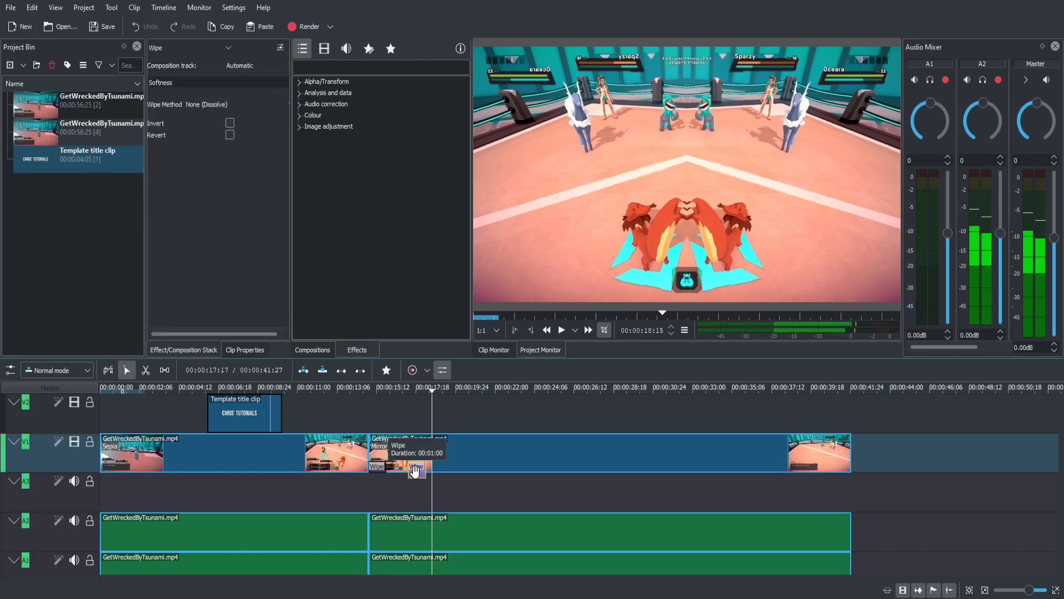
drag(415, 470, 358, 470)
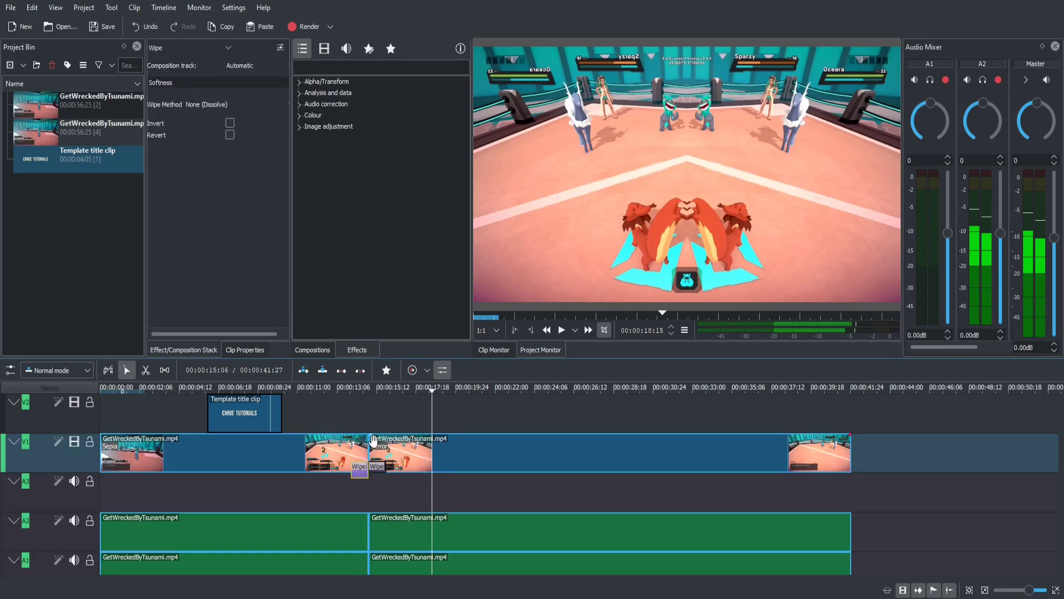
- Enable Revert on the Wipe at the end of the first segment and preview the transition between the two segments
click(373, 480)
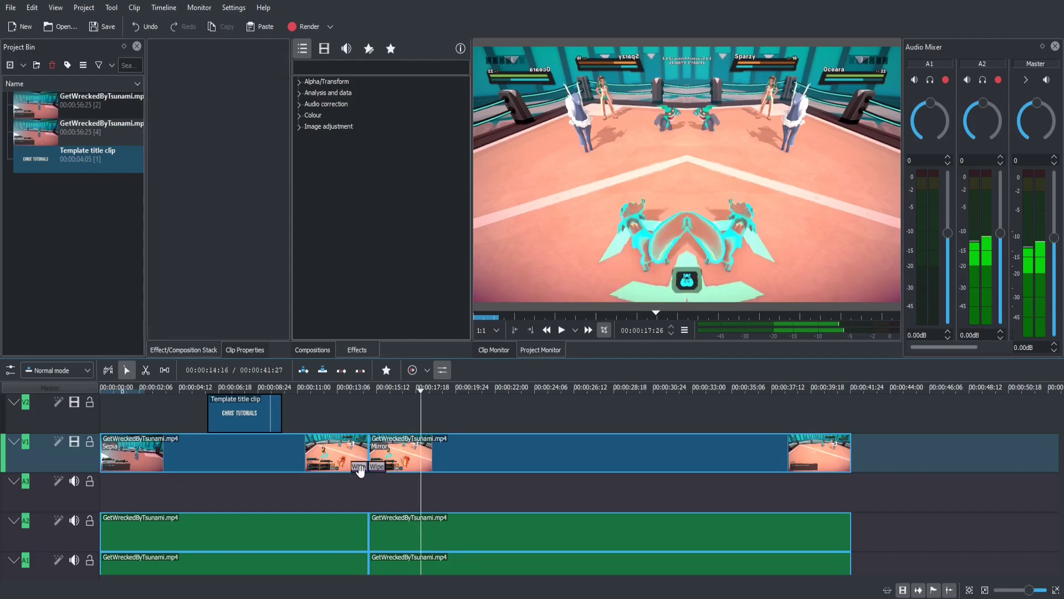
click(360, 469)
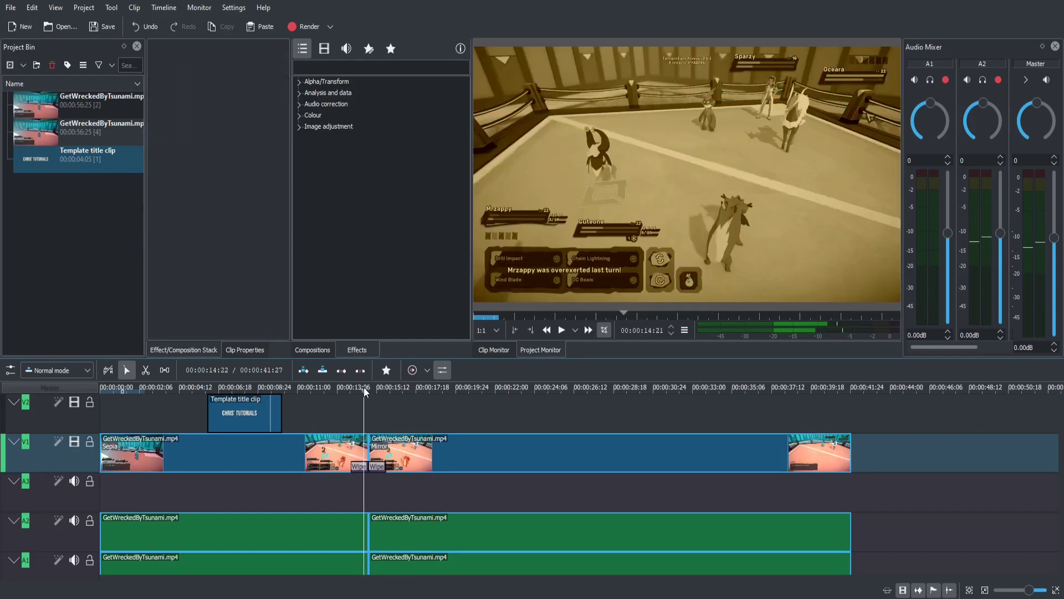
click(360, 471)
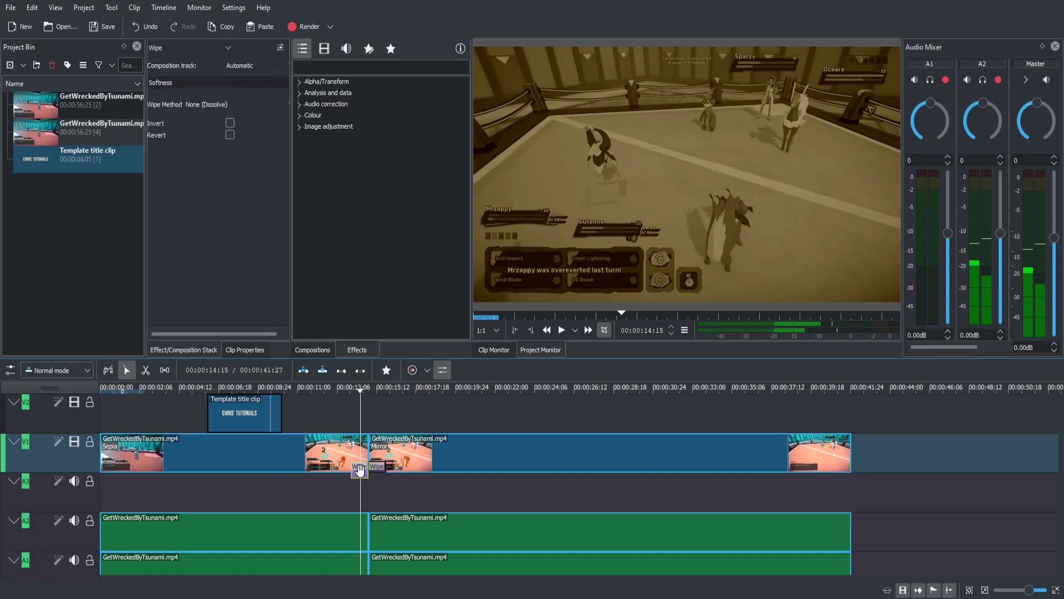
click(229, 134)
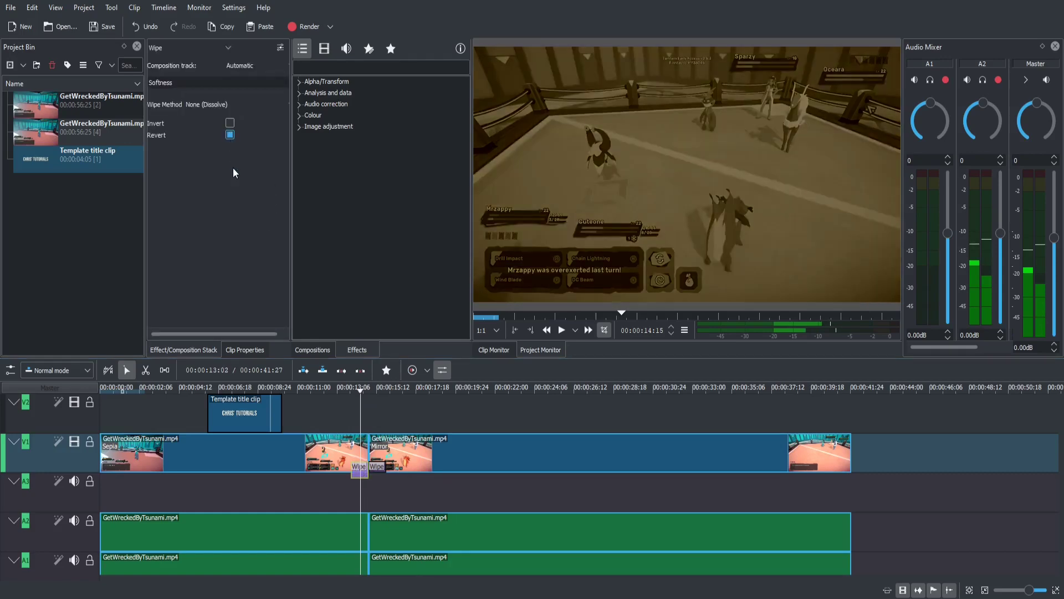
click(356, 390)
key(space)
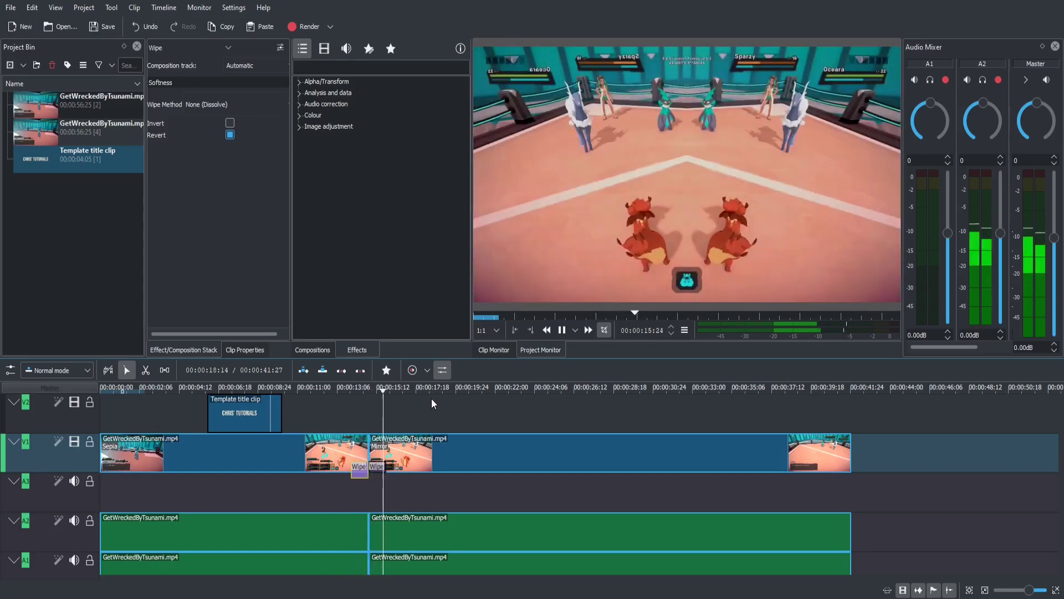
key(space)
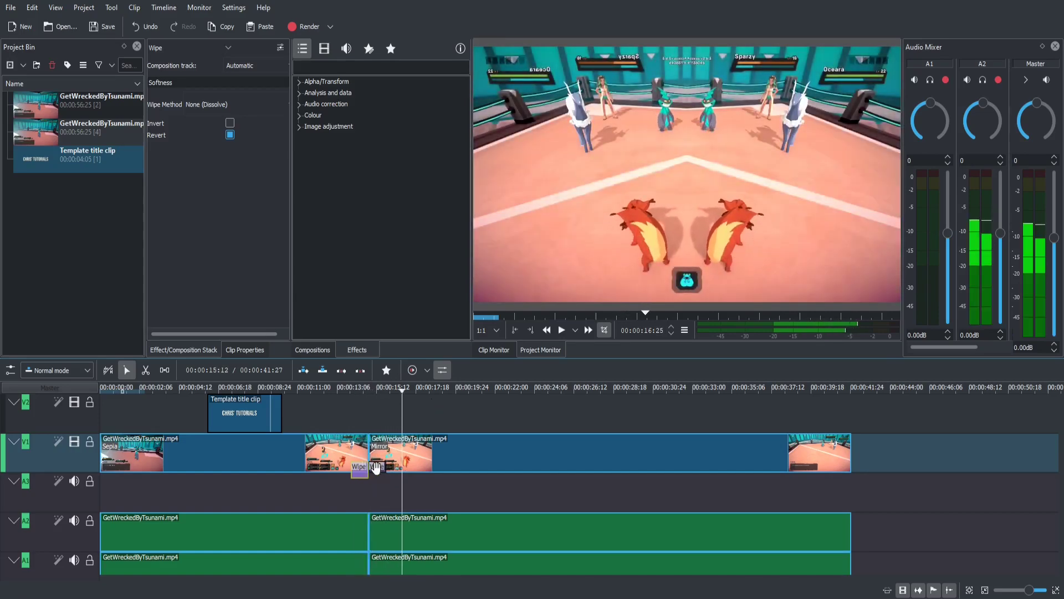
- Set the wipe method to checkerboard_small.pgm on both Wipe compositions at the cut between the two gameplay segments
click(221, 103)
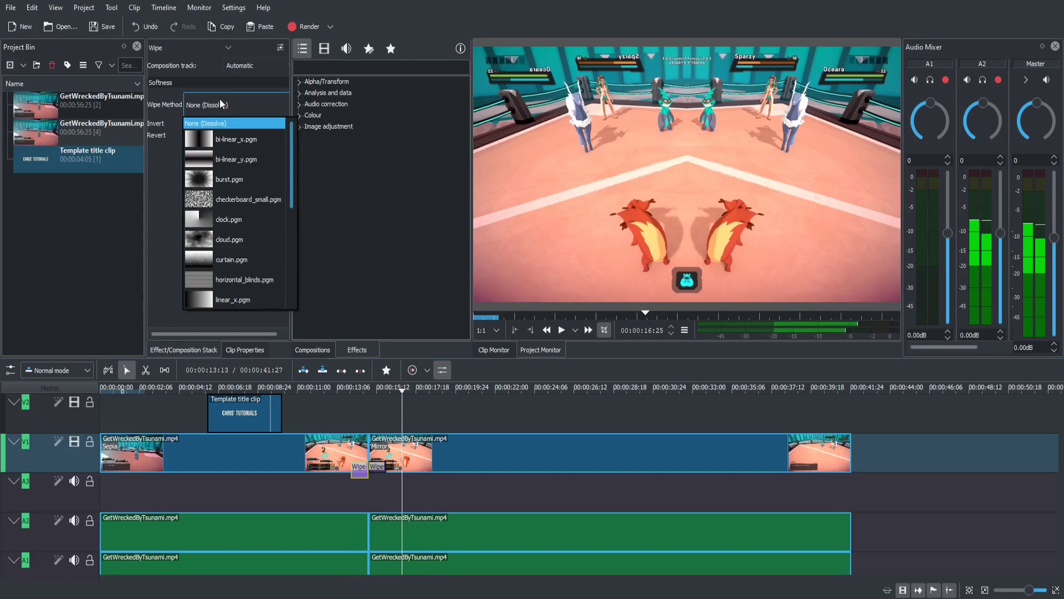
click(256, 203)
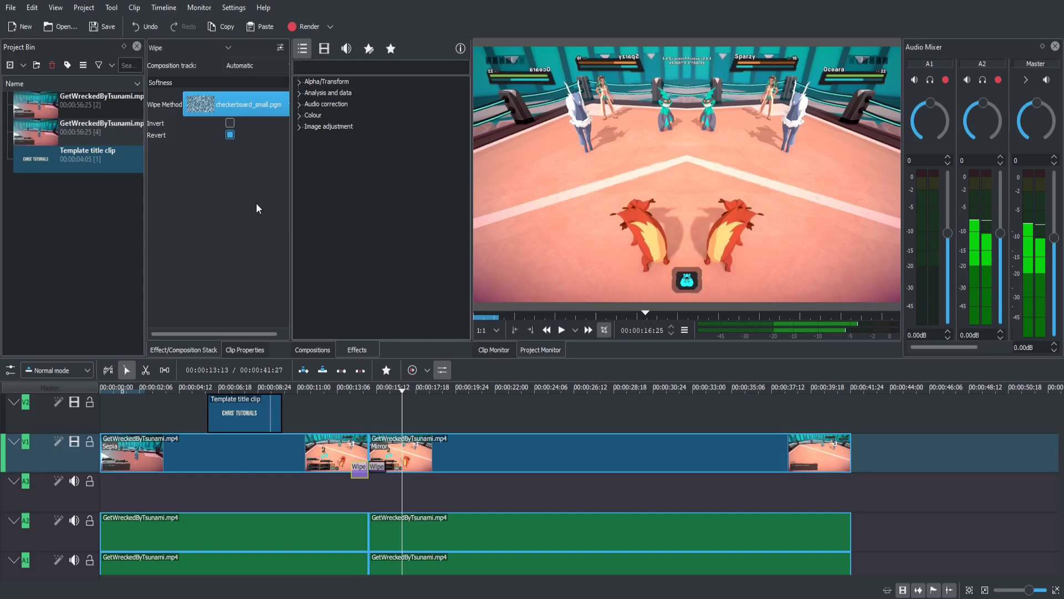
click(377, 469)
click(200, 107)
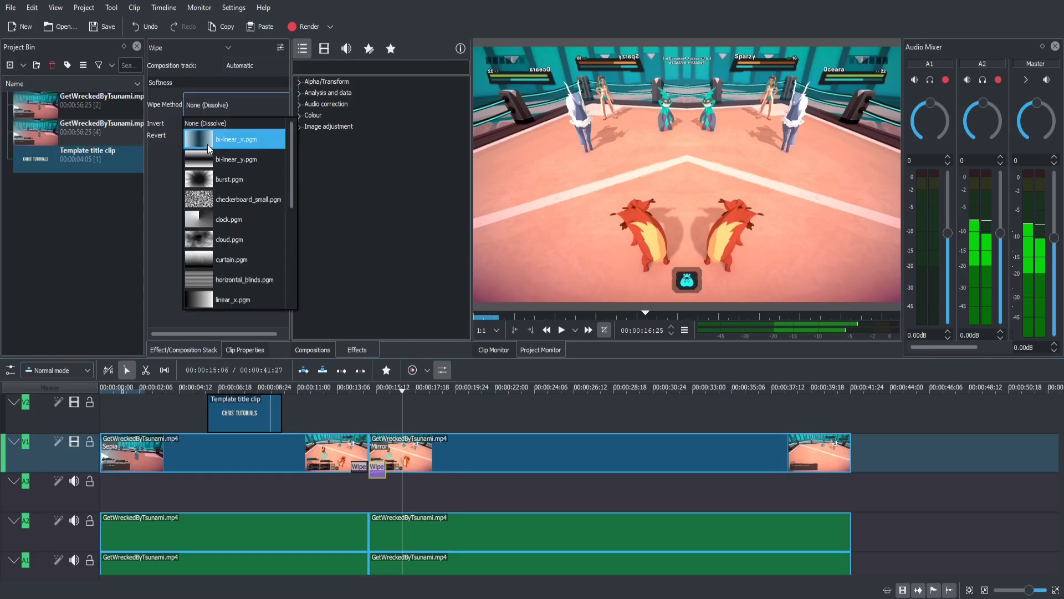
click(222, 201)
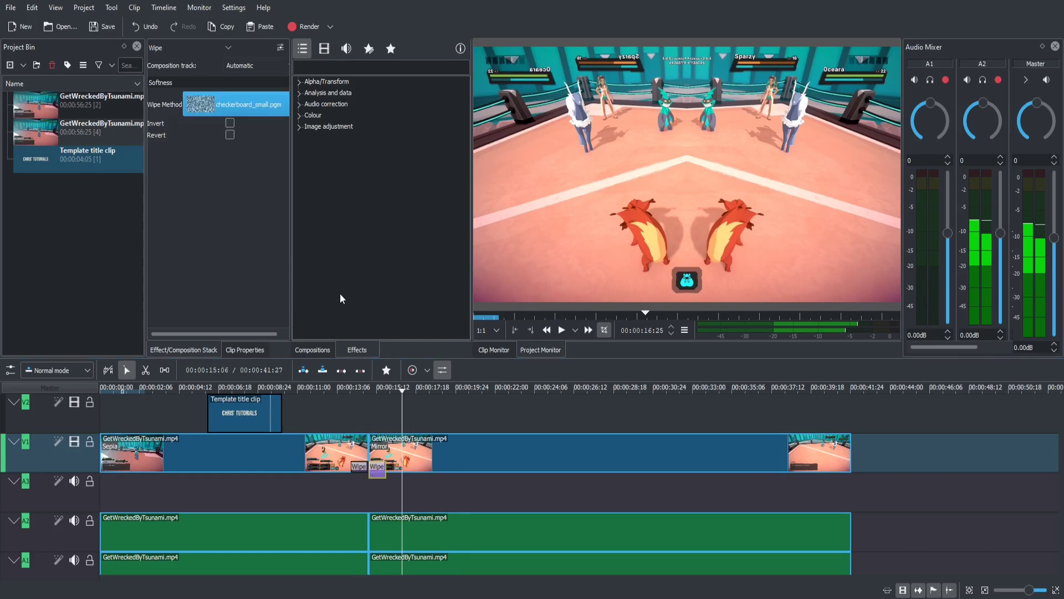
- Preview the checkerboard transition, playing from just before the cut into the mirrored segment
click(350, 389)
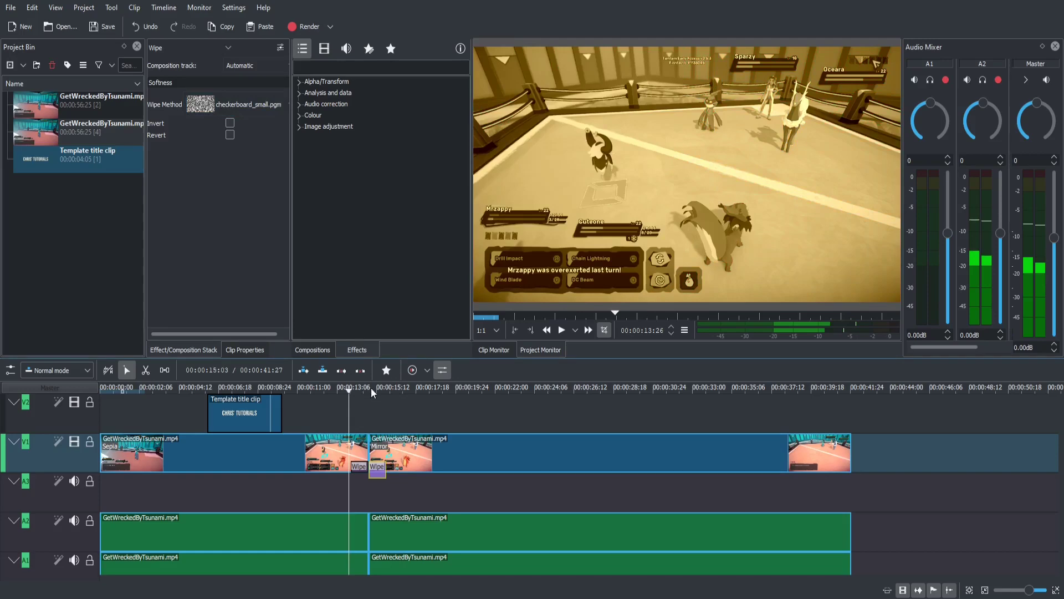
key(space)
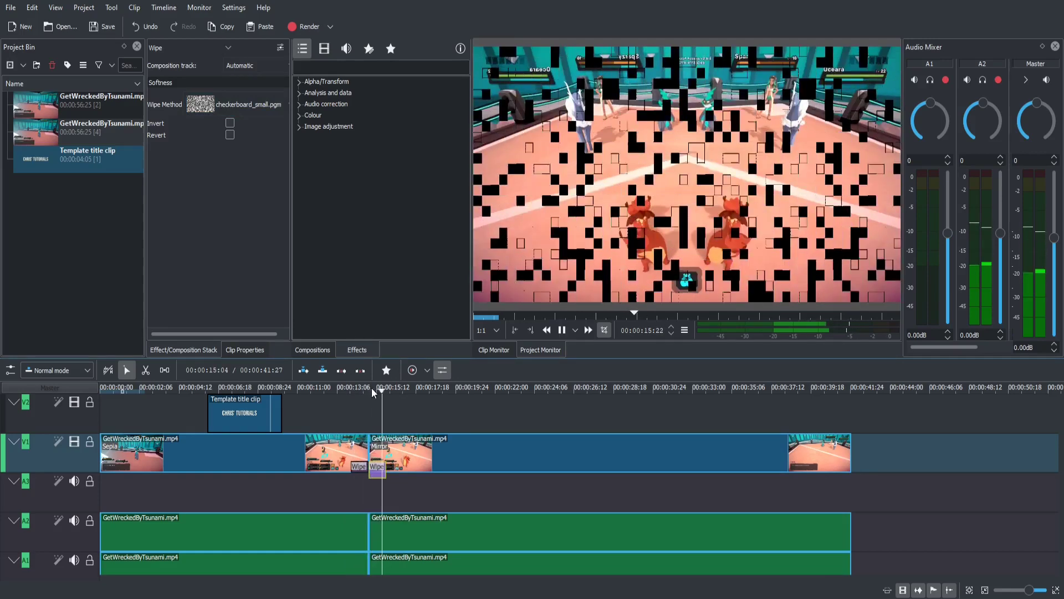
key(space)
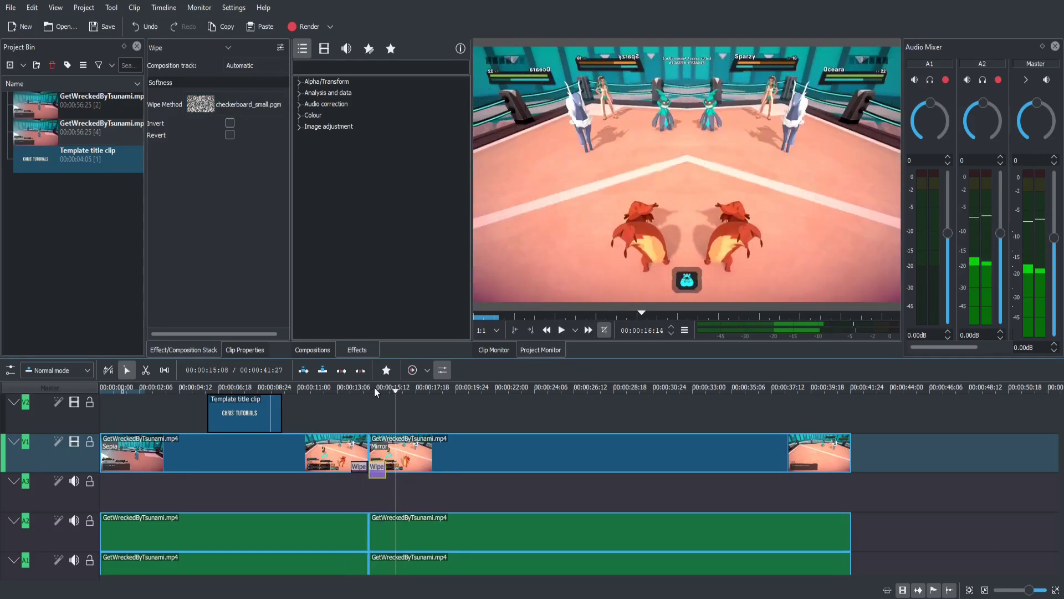
- Move the title clip on V2 earlier so that it starts just after the beginning of the timeline
drag(375, 392, 438, 394)
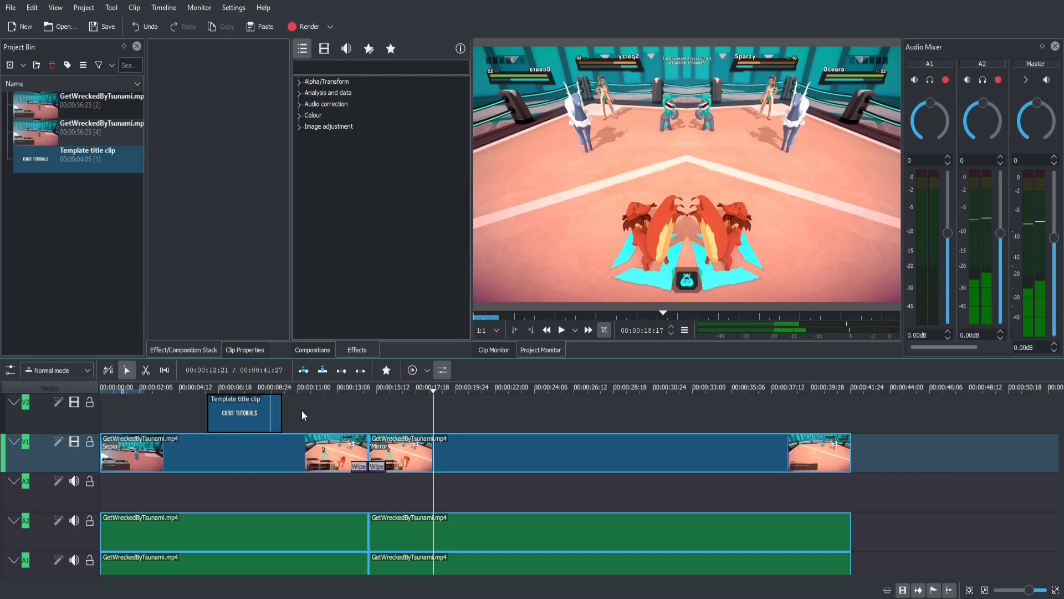
drag(248, 415, 156, 417)
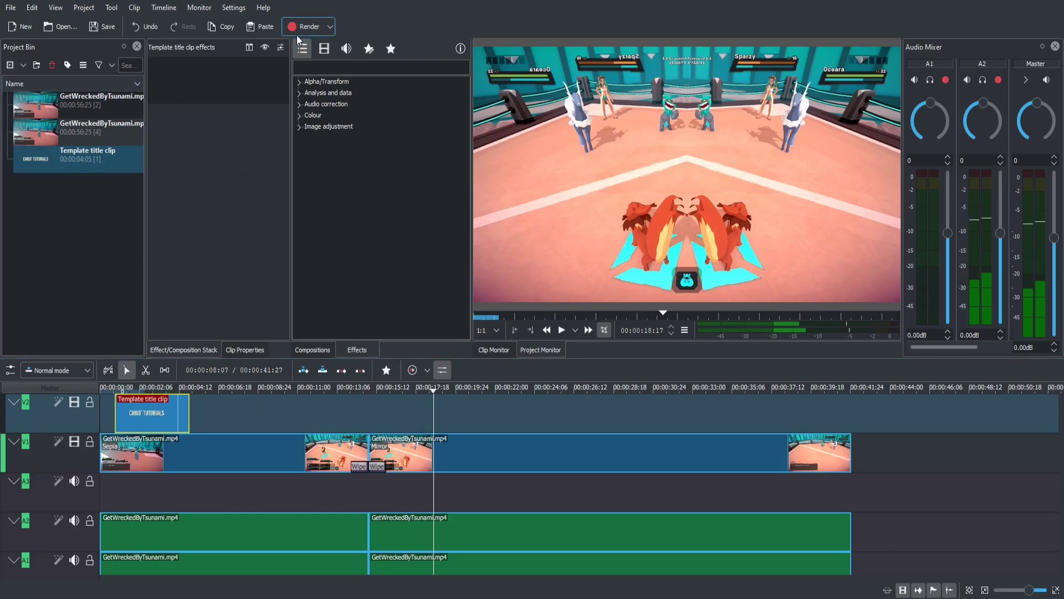
- Render the full project to KdenliveQuick.mp4 in the MP4 (H264/AAC) format and close the rendering dialog when finished
click(331, 27)
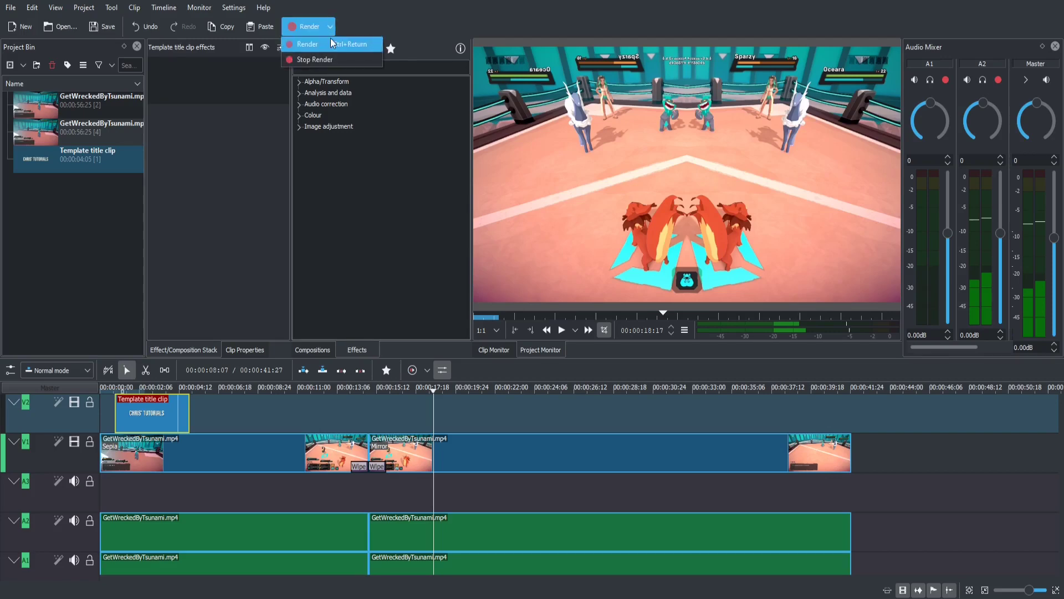
click(331, 44)
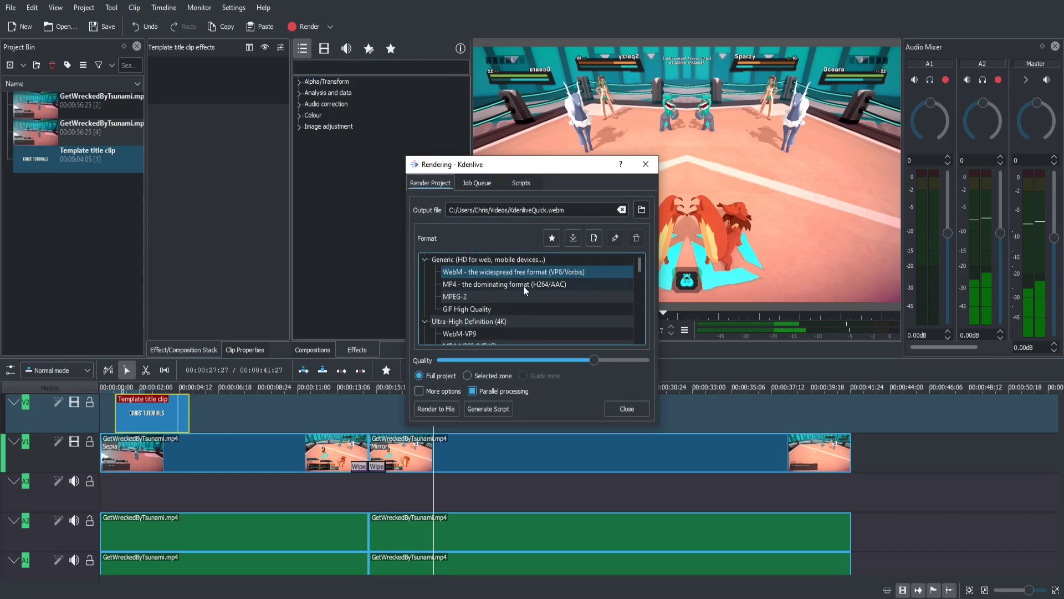
click(575, 288)
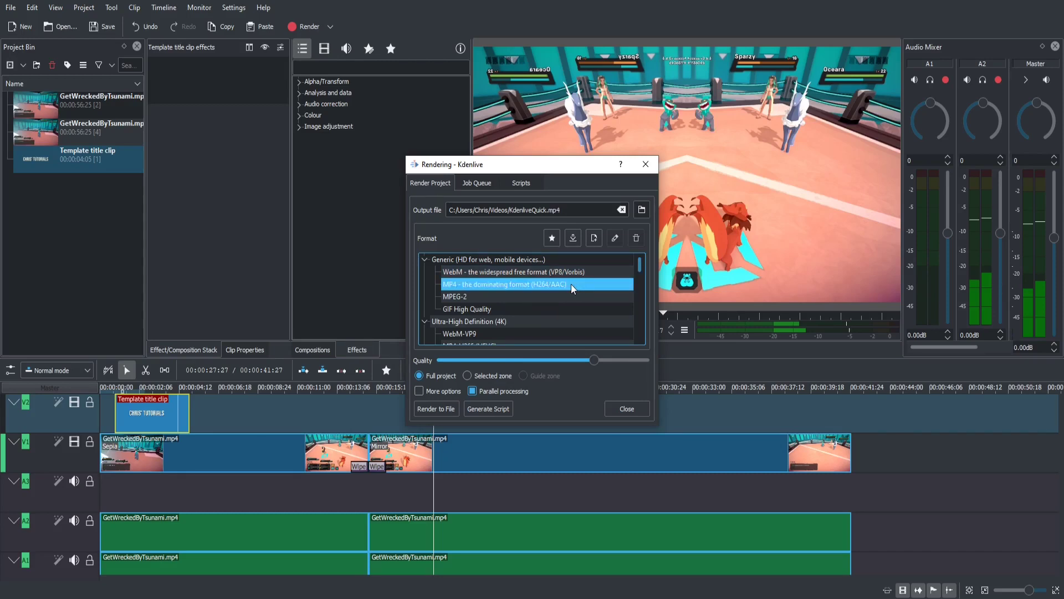
drag(508, 209, 565, 210)
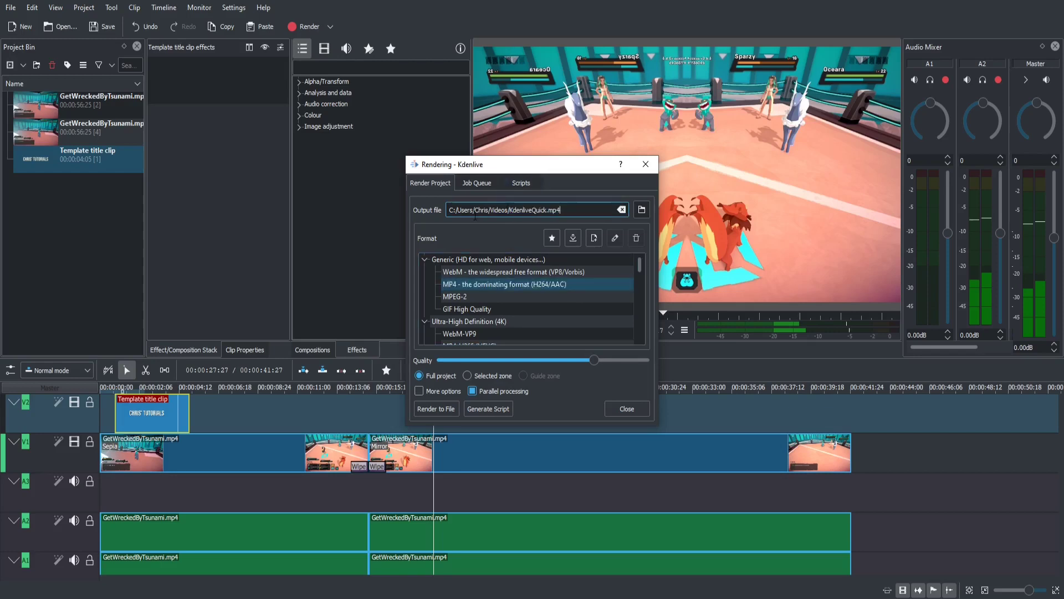
drag(473, 210, 561, 209)
click(561, 209)
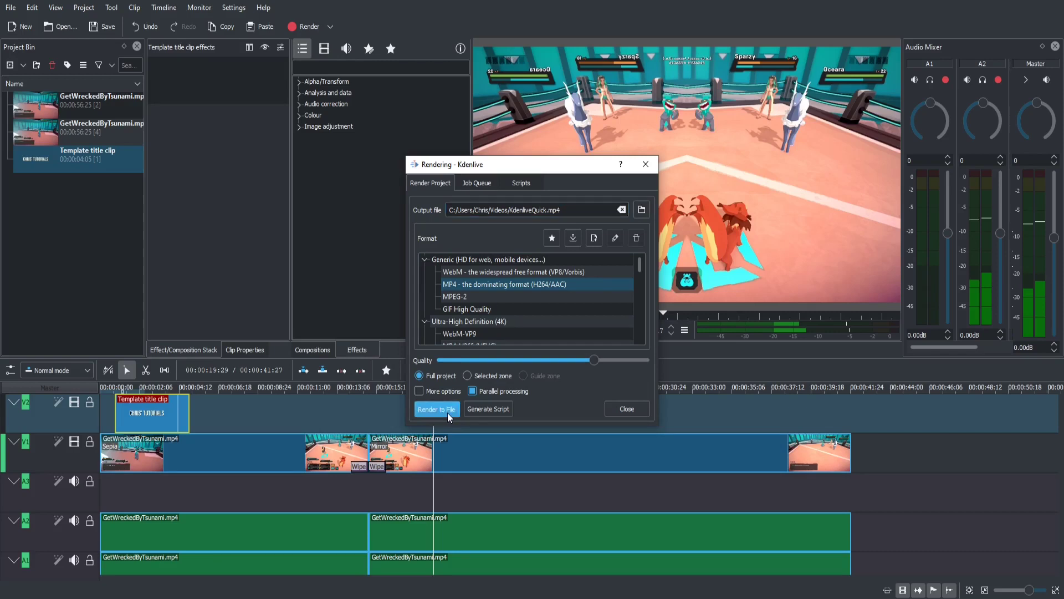
click(448, 412)
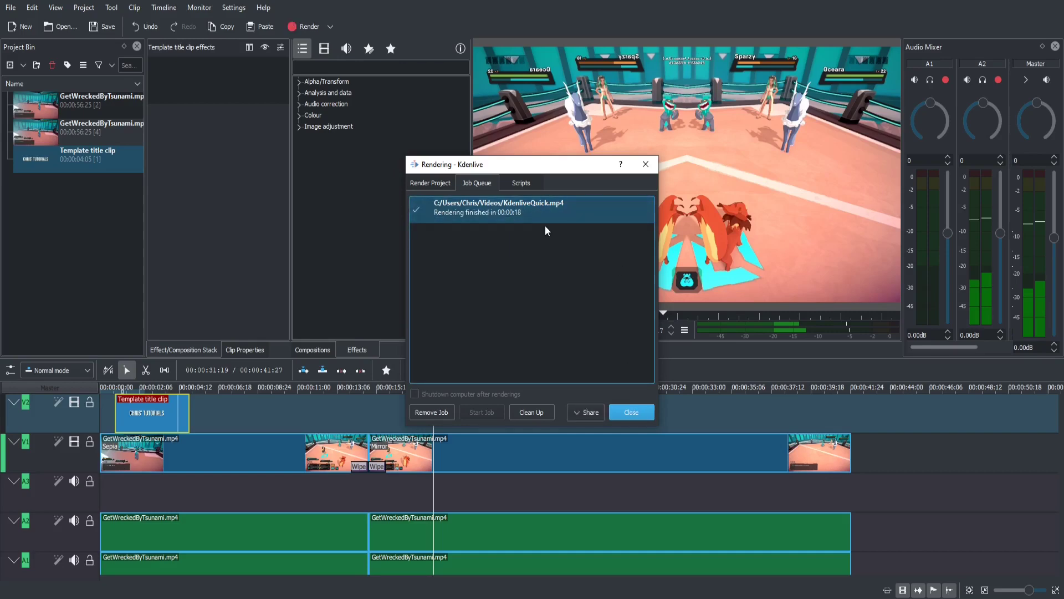
click(627, 411)
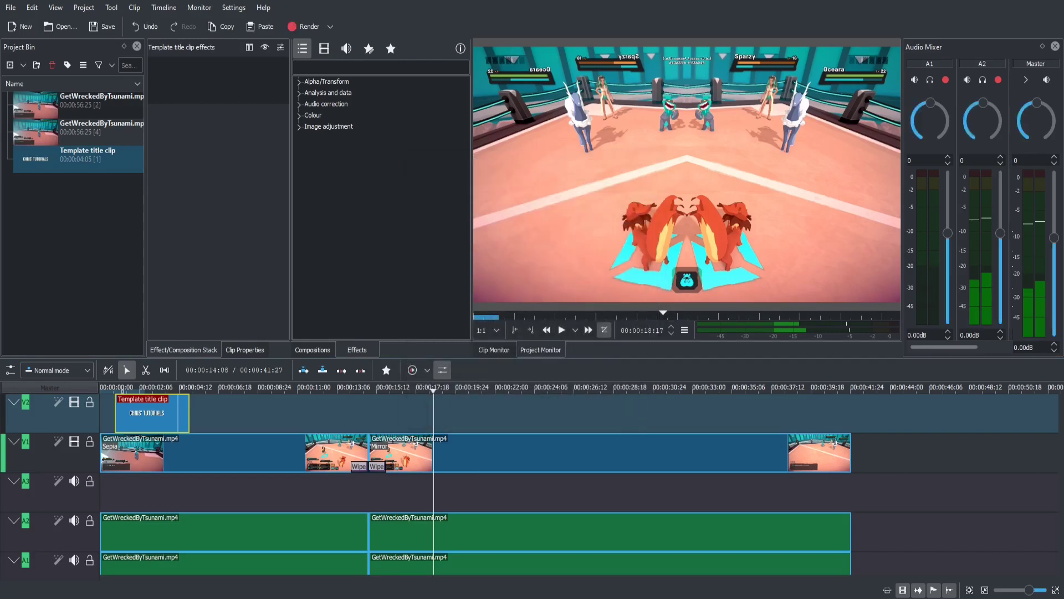
- Switch to File Explorer and open the rendered KdenliveQuick.mp4 from the Videos folder
key(alt+Tab)
scroll(232, 481, down, 1)
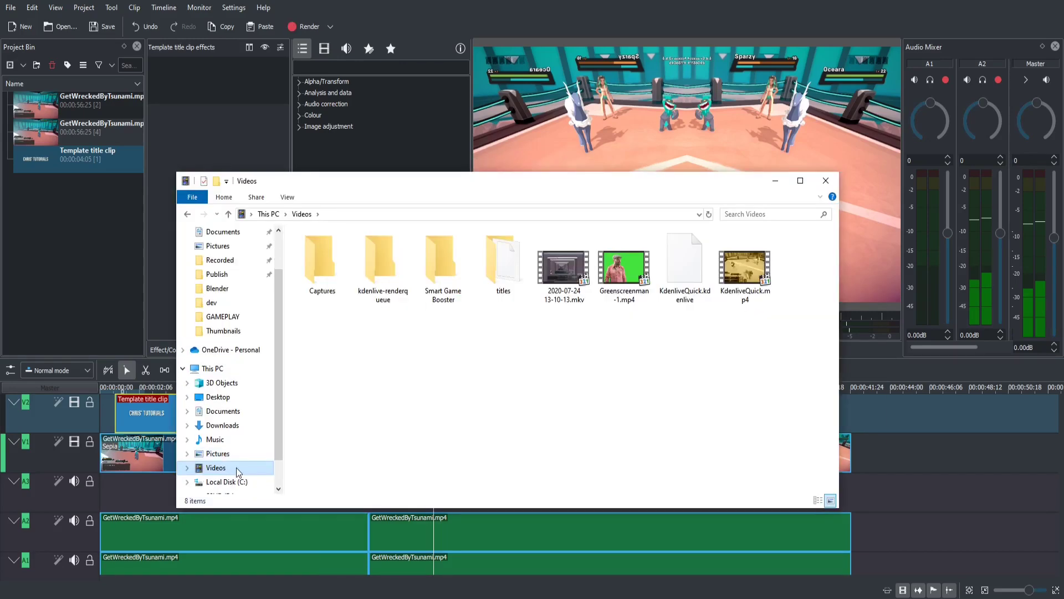
click(736, 297)
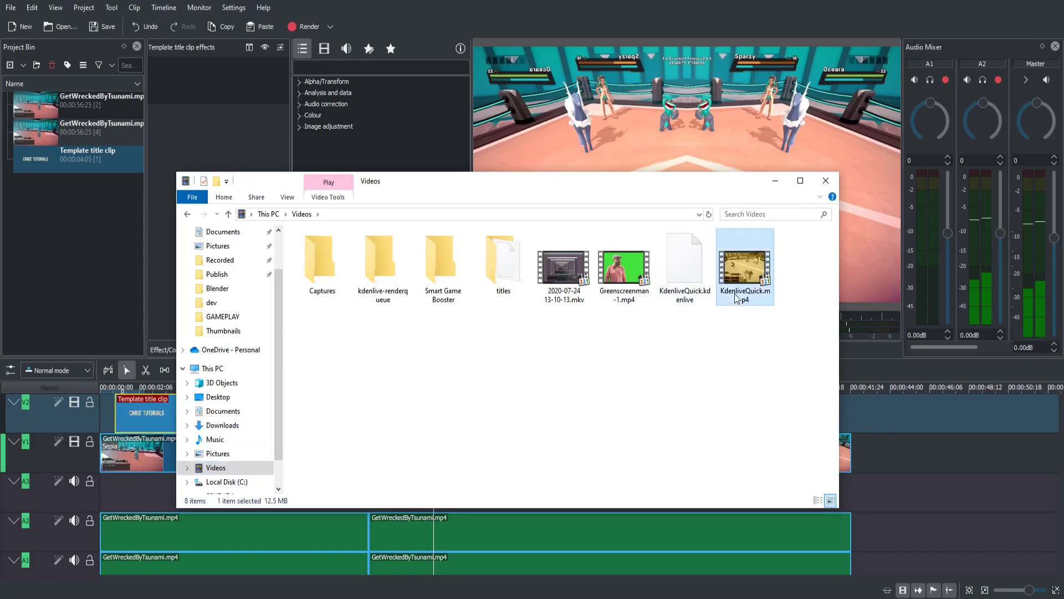
double_click(736, 292)
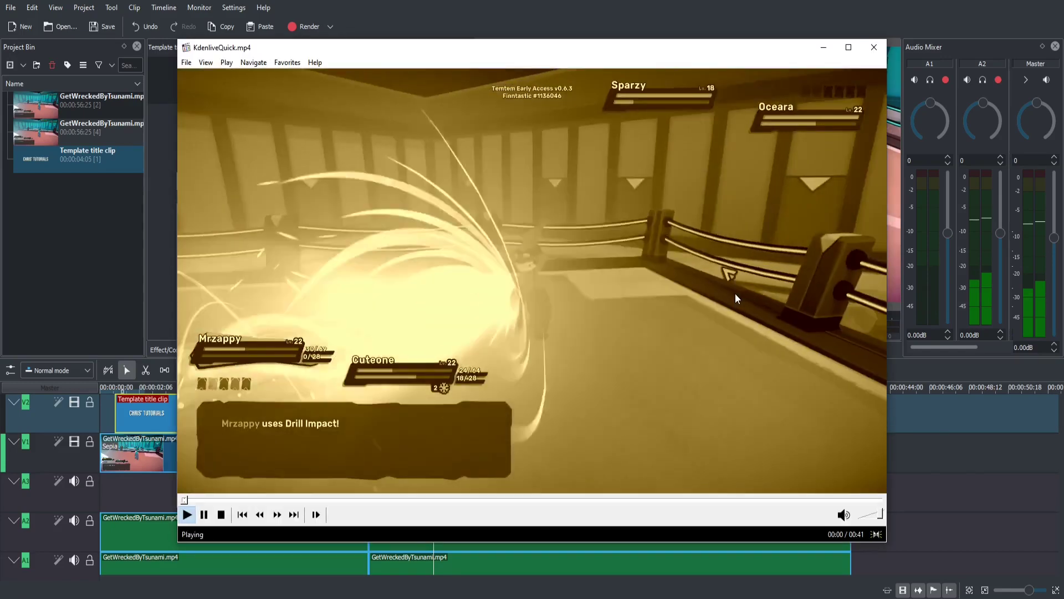
- Play the rendered video through the title, skip ahead to check the checkerboard transition, and pause playback
click(733, 293)
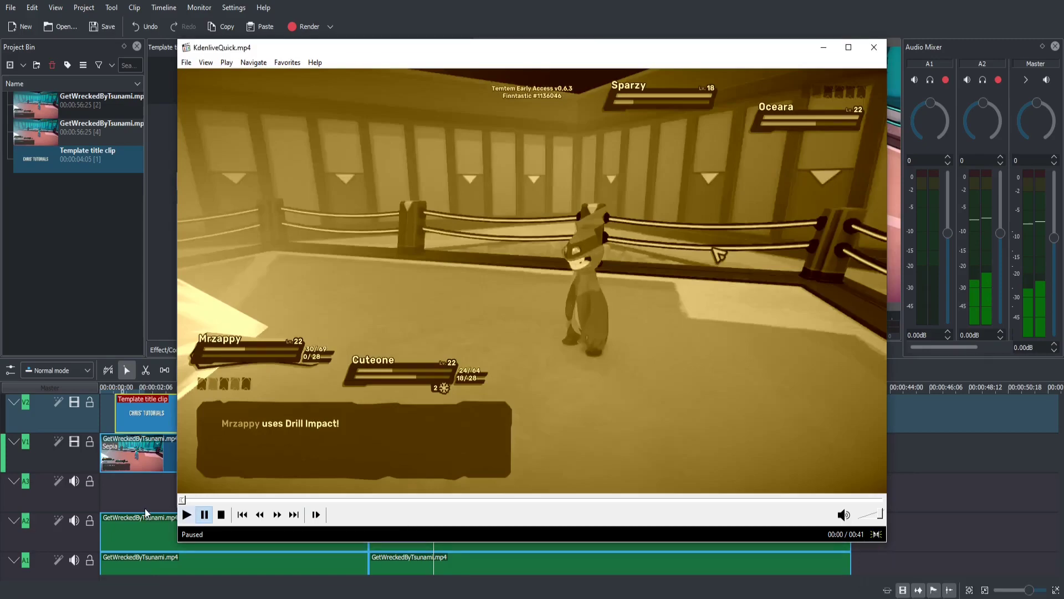
click(186, 517)
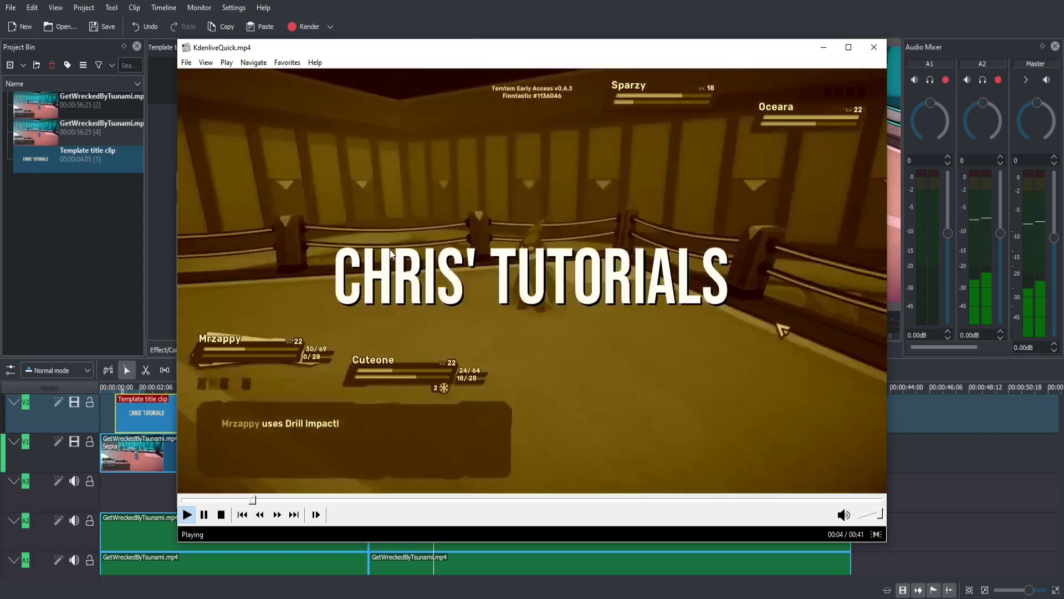
click(404, 500)
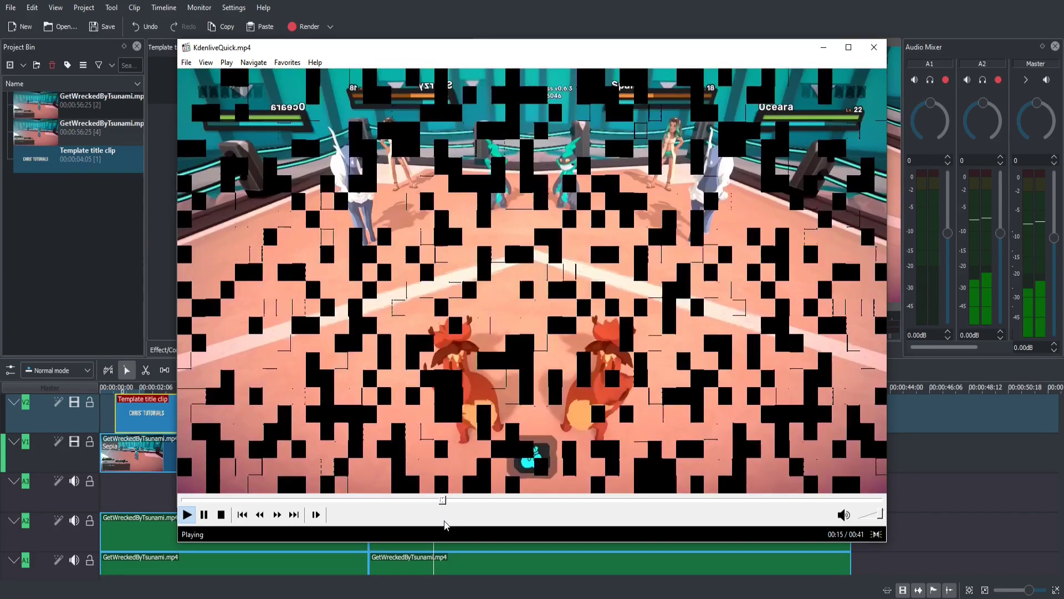
key(space)
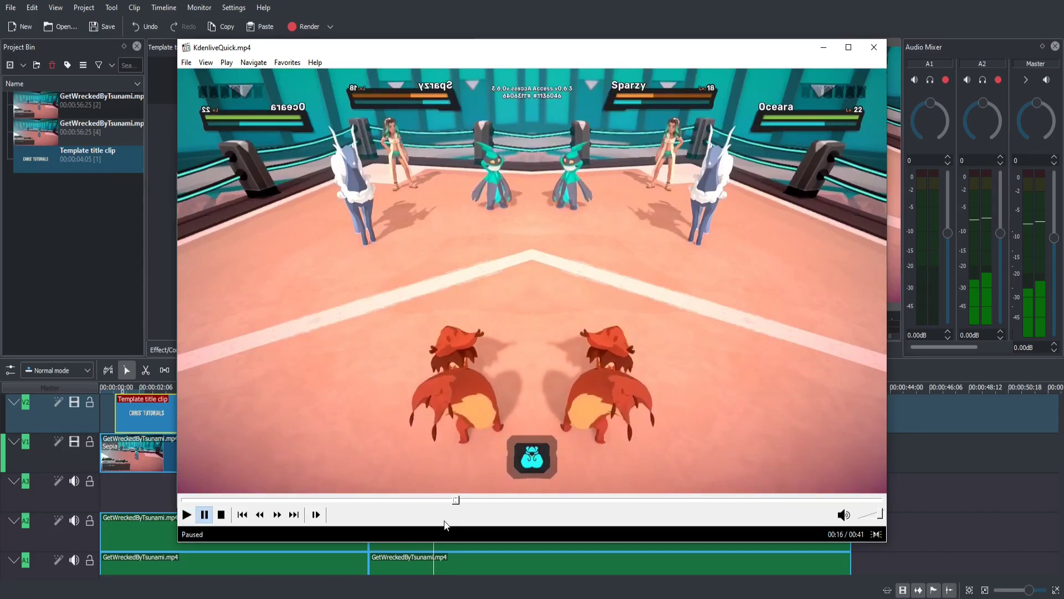